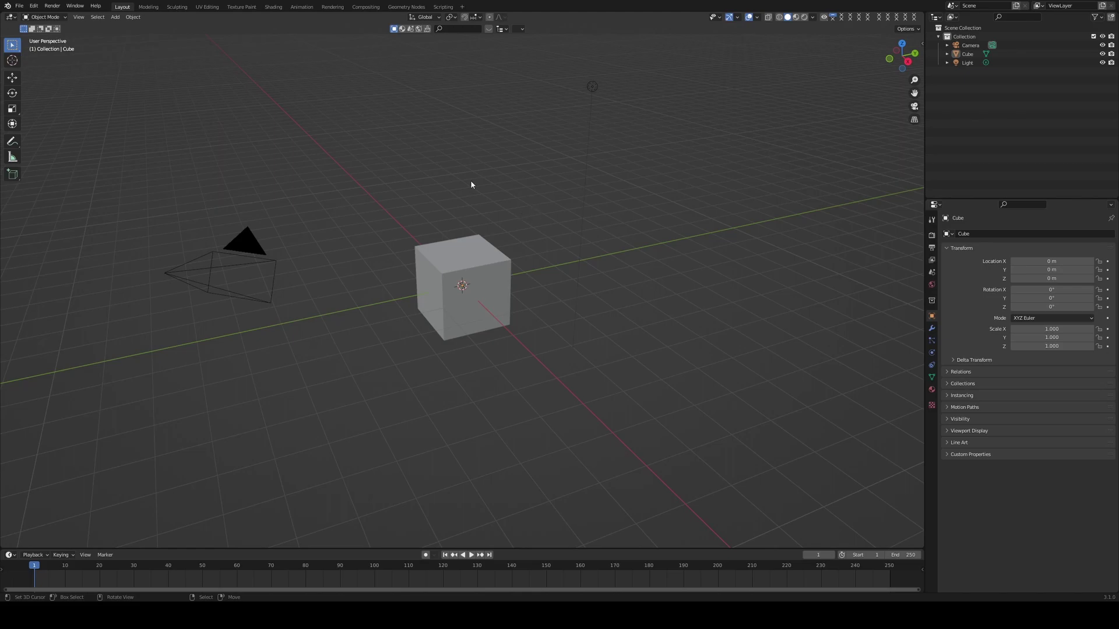
Circle-select the light and the camera and delete both from the scene
{"action": "key", "text": "c"}
{"action": "left_click", "coordinate": [585, 93]}
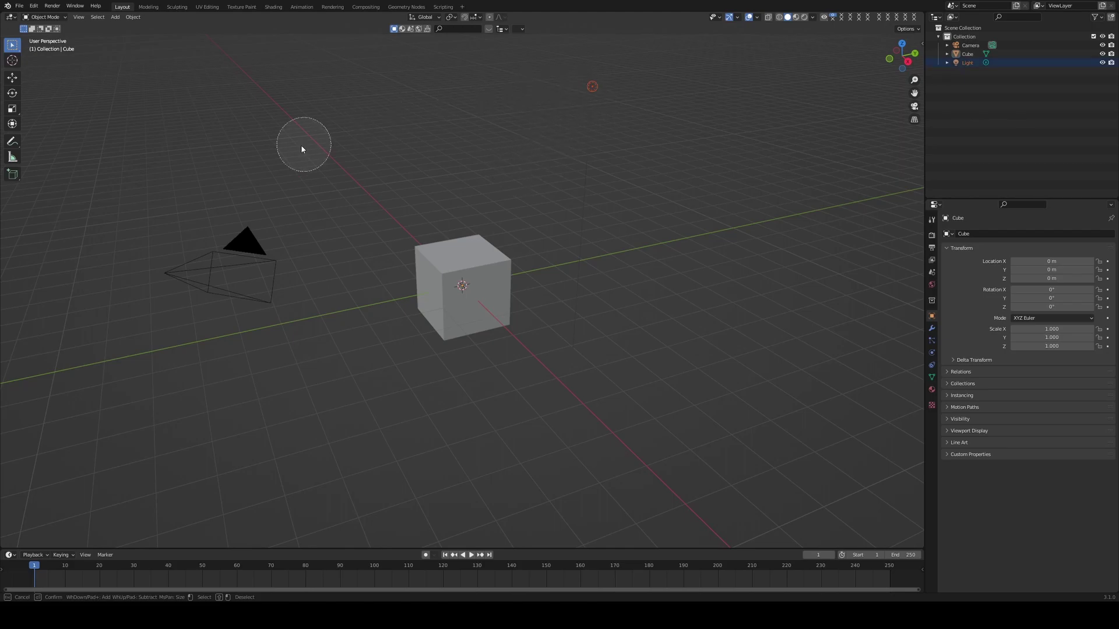
{"action": "left_click", "coordinate": [175, 283]}
{"action": "key", "text": "Escape"}
{"action": "key", "text": "x"}
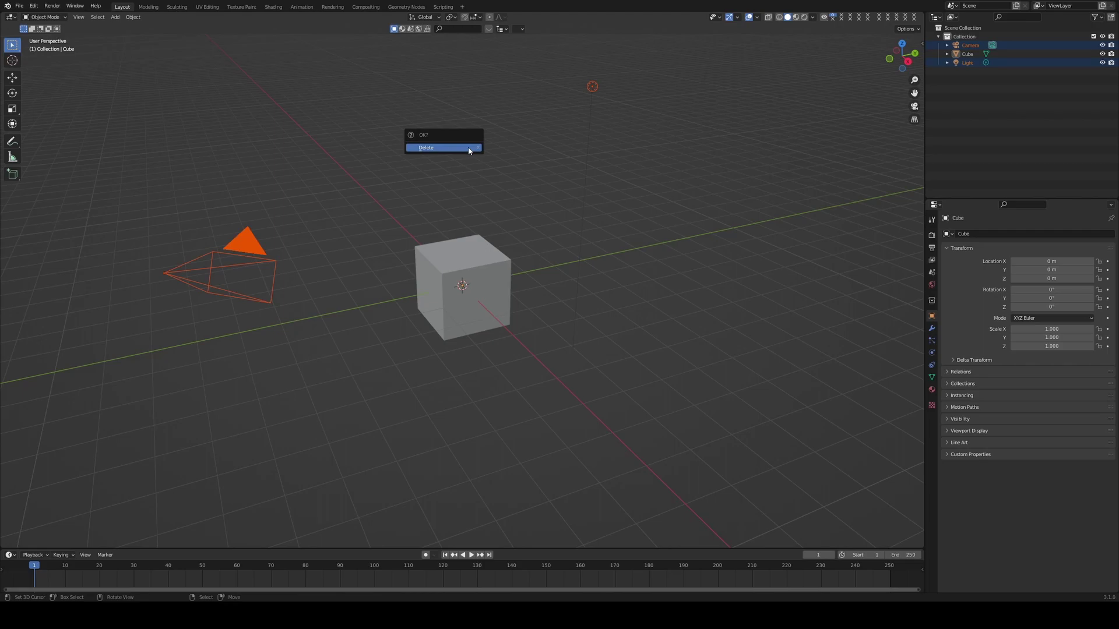
{"action": "left_click", "coordinate": [468, 151]}
Round the cube into a sphere by adding a level 3 Subdivision Surface modifier
{"action": "middle_click_drag", "start_coordinate": [464, 303], "coordinate": [539, 284]}
{"action": "right_click", "coordinate": [475, 280]}
{"action": "key", "text": "ctrl+3"}
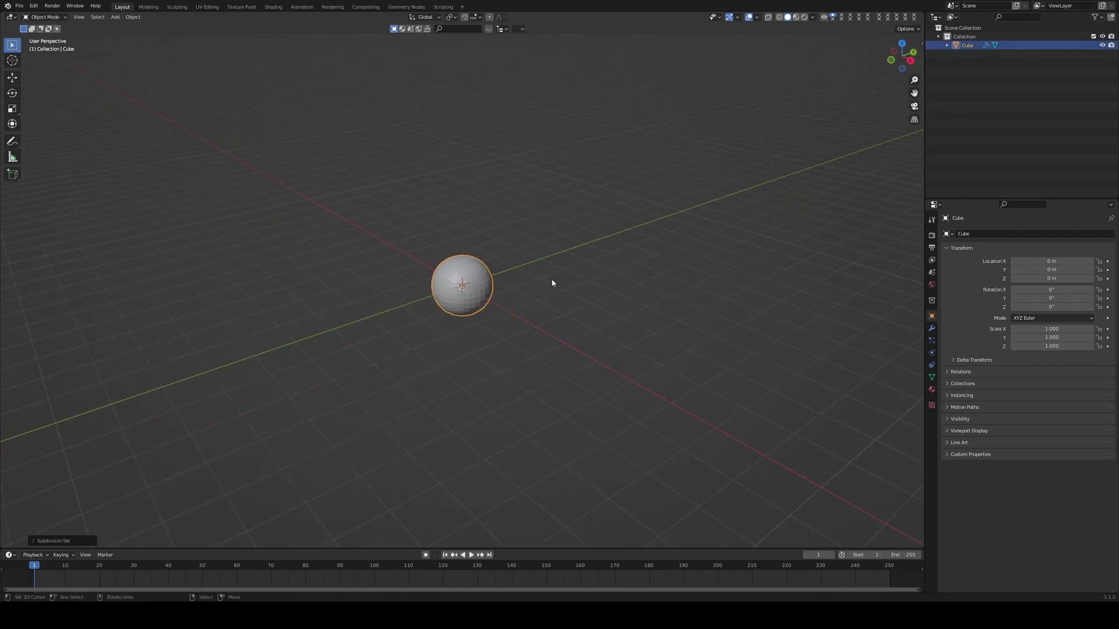
{"action": "scroll", "coordinate": [553, 280], "scroll_direction": "up", "scroll_amount": 4}
{"action": "scroll", "coordinate": [623, 297], "scroll_direction": "down", "scroll_amount": 2}
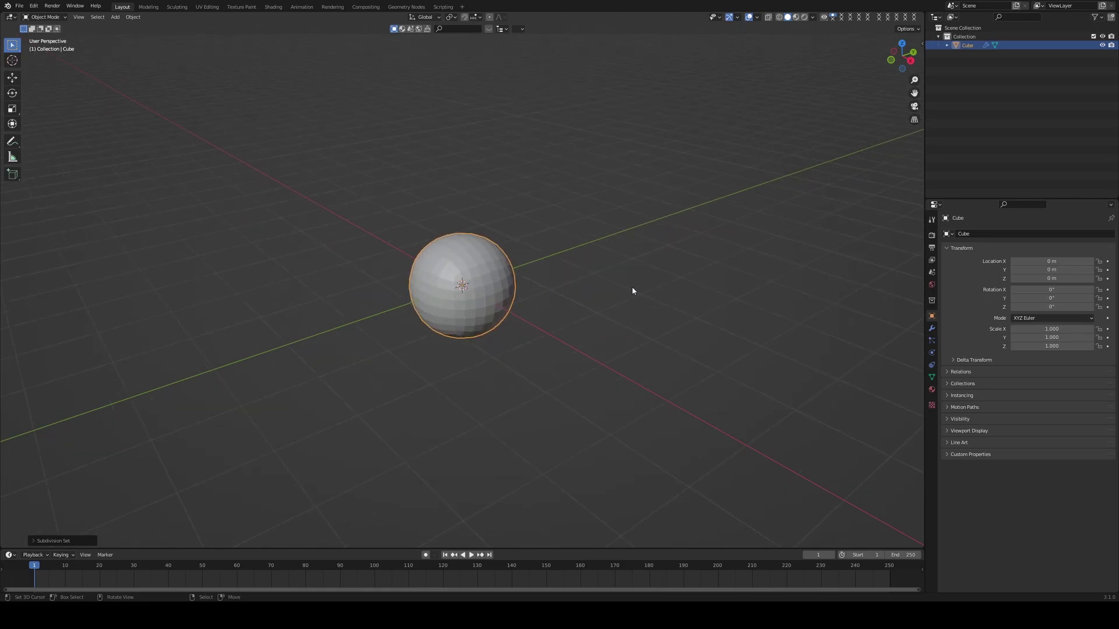
Apply the sphere's Subdivision modifier and its object transform
{"action": "left_click", "coordinate": [933, 329]}
{"action": "key", "text": "ctrl+a"}
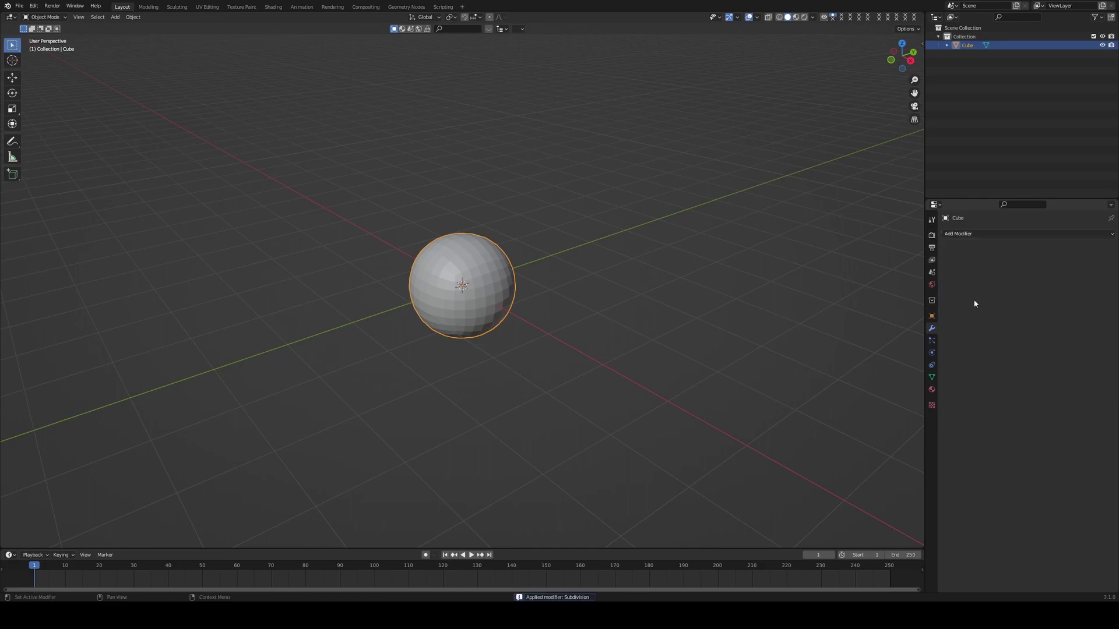
{"action": "key", "text": "ctrl+a"}
{"action": "left_click", "coordinate": [763, 285]}
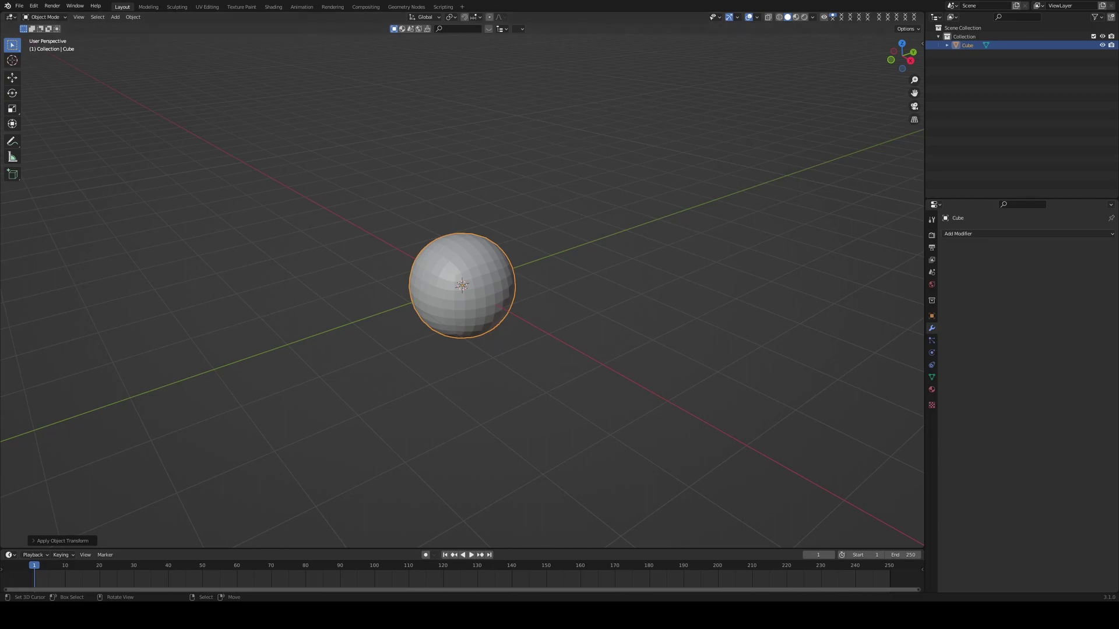
Switch the sphere from Object Mode to Sculpt Mode
{"action": "left_click", "coordinate": [44, 16]}
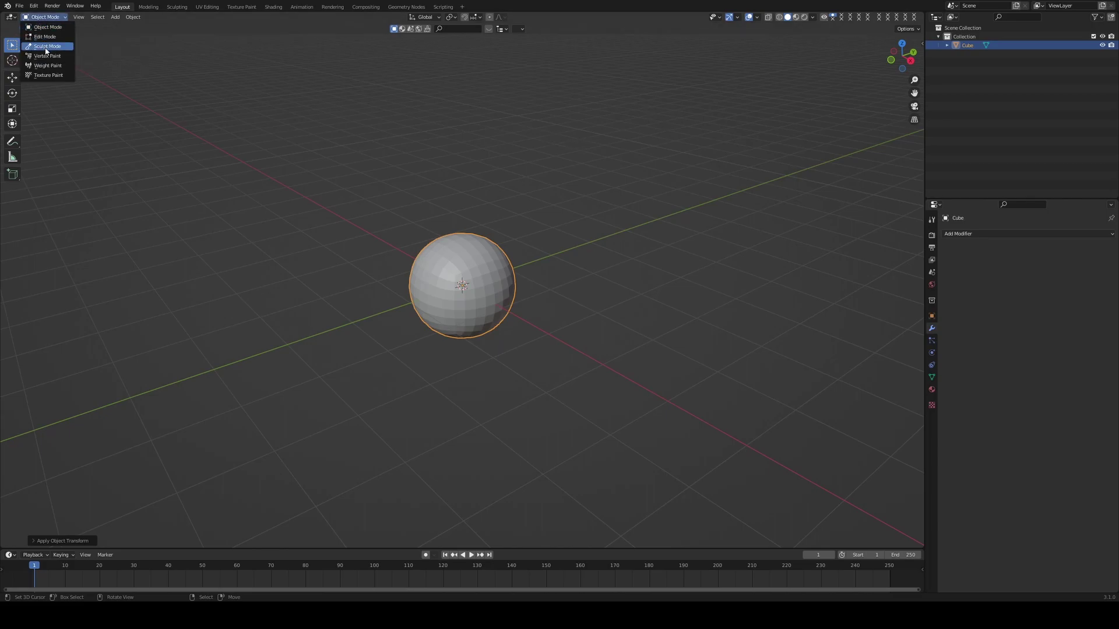
{"action": "left_click", "coordinate": [46, 46]}
{"action": "mouse_move", "coordinate": [408, 233]}
{"action": "middle_mouse_down"}
{"action": "mouse_move", "coordinate": [513, 222]}
{"action": "mouse_move", "coordinate": [452, 204]}
{"action": "middle_mouse_up"}
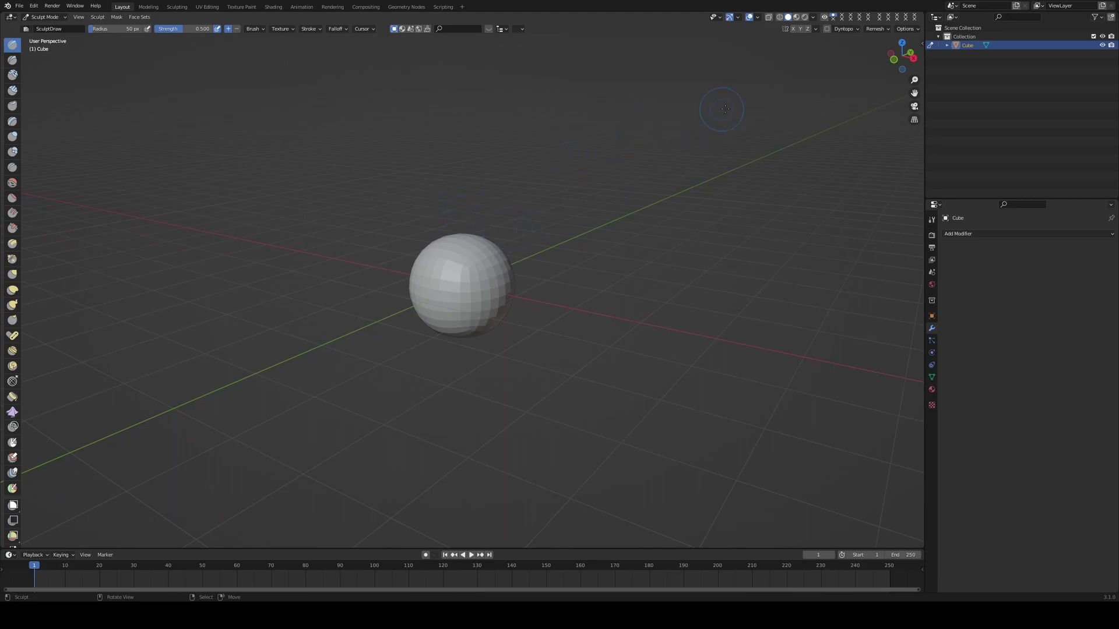
Enable Dyntopo for the sphere with Constant Detail and a resolution of 30
{"action": "left_click", "coordinate": [826, 29]}
{"action": "left_click", "coordinate": [846, 30]}
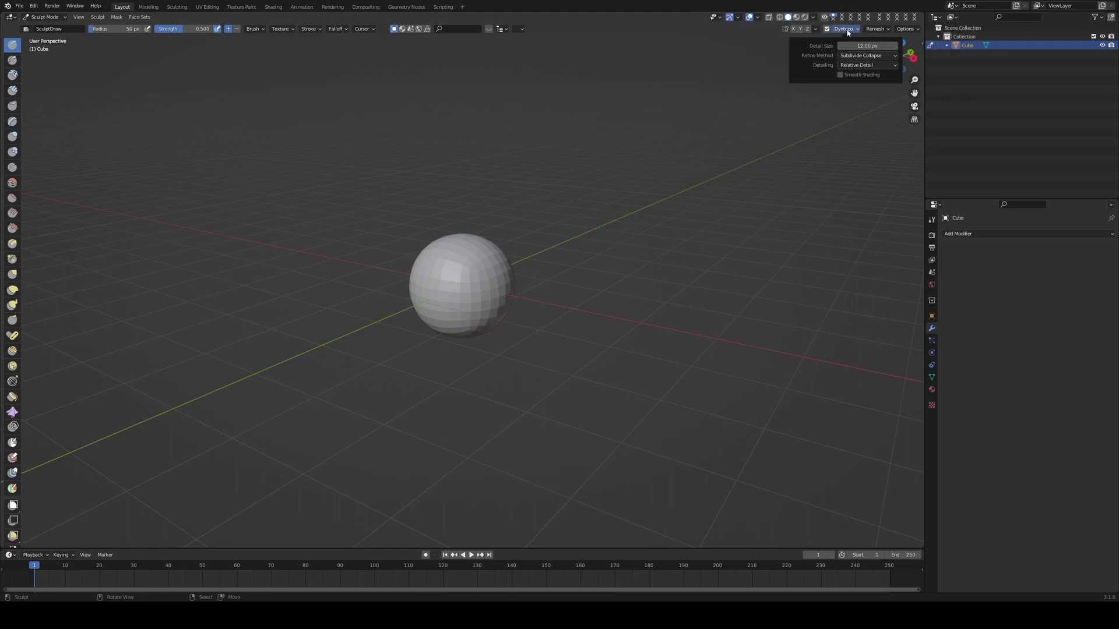
{"action": "left_click", "coordinate": [850, 68]}
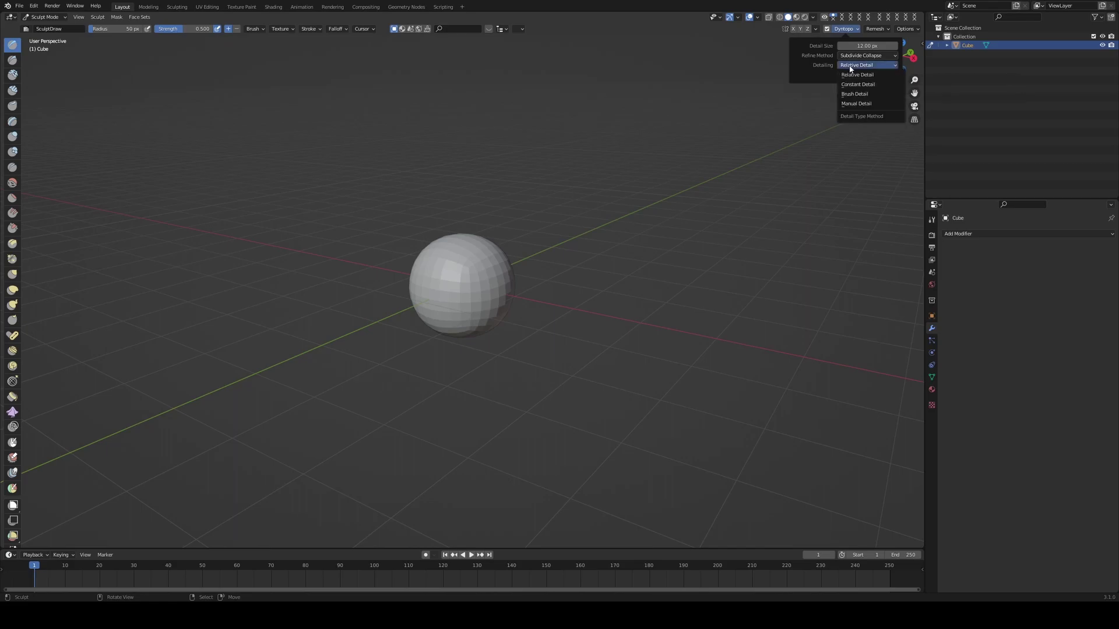
{"action": "left_click", "coordinate": [851, 85]}
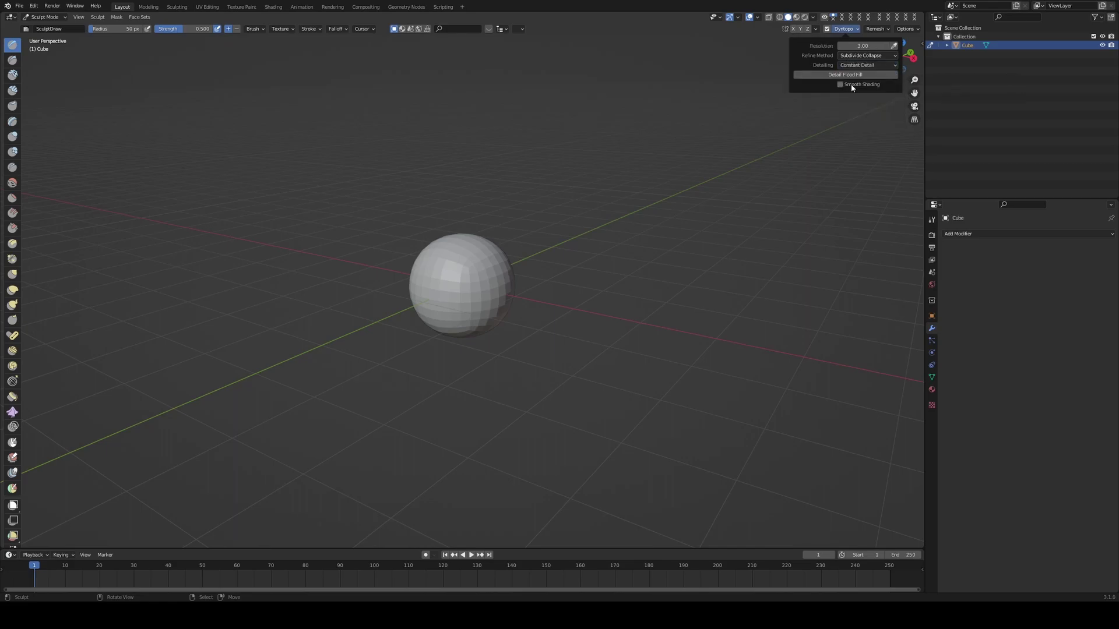
{"action": "left_click", "coordinate": [859, 45]}
{"action": "type", "text": "30"}
{"action": "key", "text": "Return"}
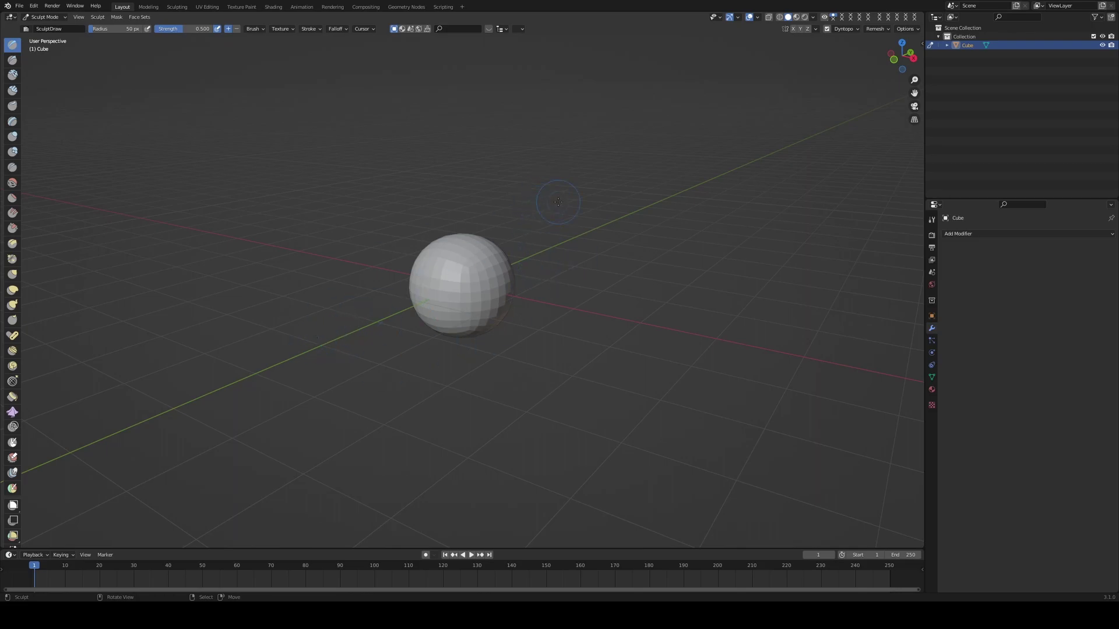
{"action": "left_click", "coordinate": [843, 29]}
{"action": "scroll", "coordinate": [511, 315], "scroll_direction": "up", "scroll_amount": 6}
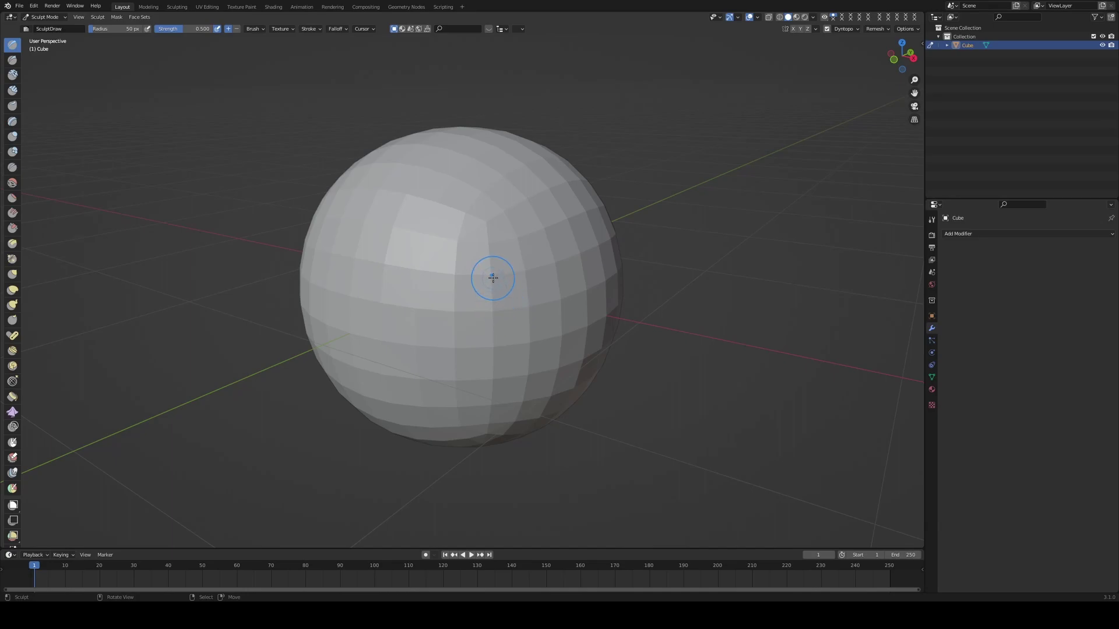
{"action": "scroll", "coordinate": [492, 275], "scroll_direction": "down", "scroll_amount": 5}
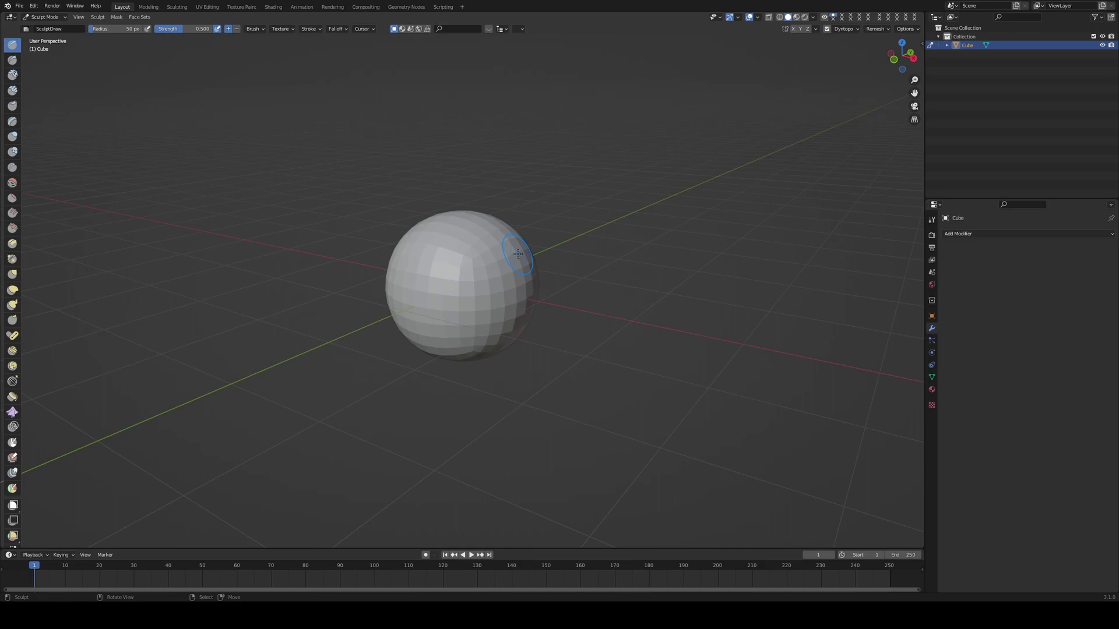
Choose the Clay Strips brush and enlarge its radius to 295 px
{"action": "left_click", "coordinate": [12, 91]}
{"action": "scroll", "coordinate": [418, 302], "scroll_direction": "up", "scroll_amount": 3}
{"action": "scroll", "coordinate": [418, 301], "scroll_direction": "up", "scroll_amount": 1}
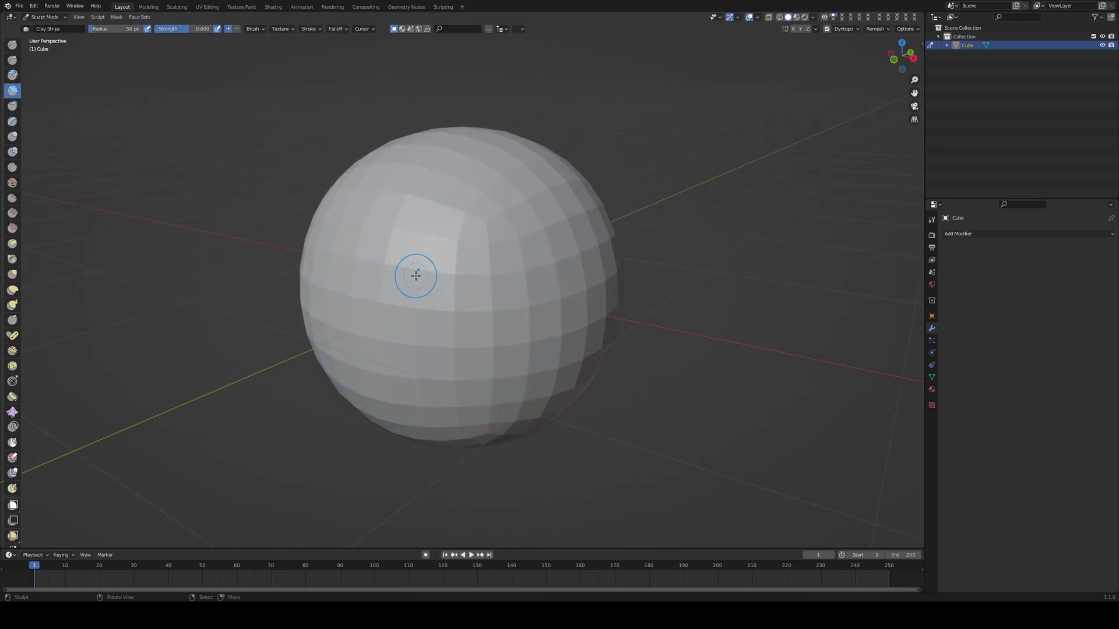
{"action": "key", "text": "f"}
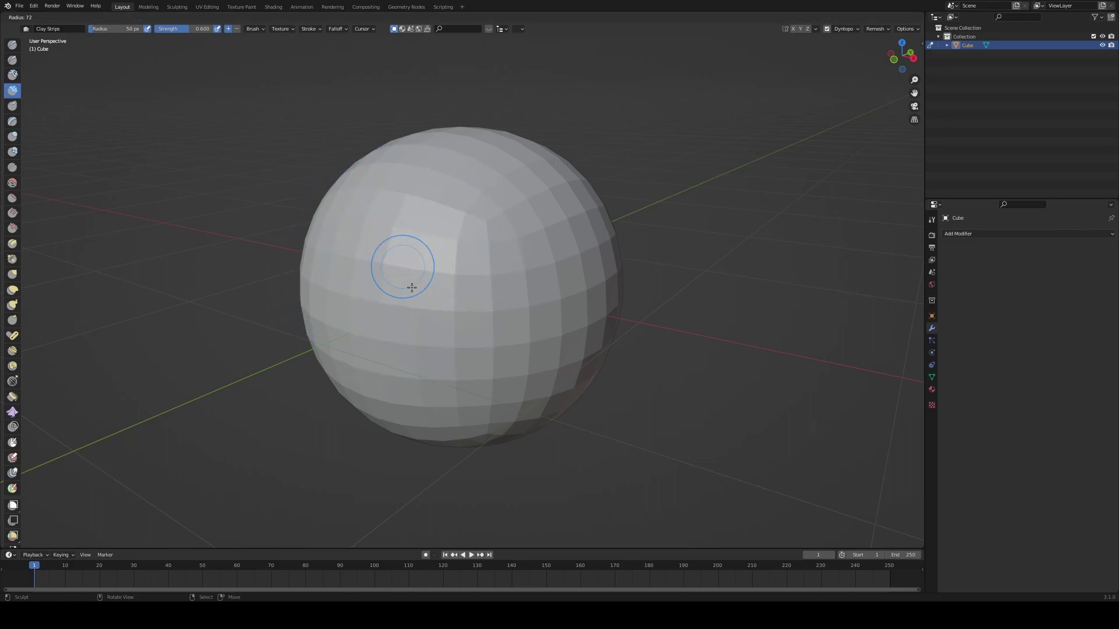
{"action": "left_click", "coordinate": [495, 283]}
{"action": "mouse_move", "coordinate": [487, 282]}
{"action": "middle_mouse_down"}
{"action": "mouse_move", "coordinate": [480, 225]}
{"action": "mouse_move", "coordinate": [539, 244]}
{"action": "mouse_move", "coordinate": [431, 233]}
{"action": "middle_mouse_up"}
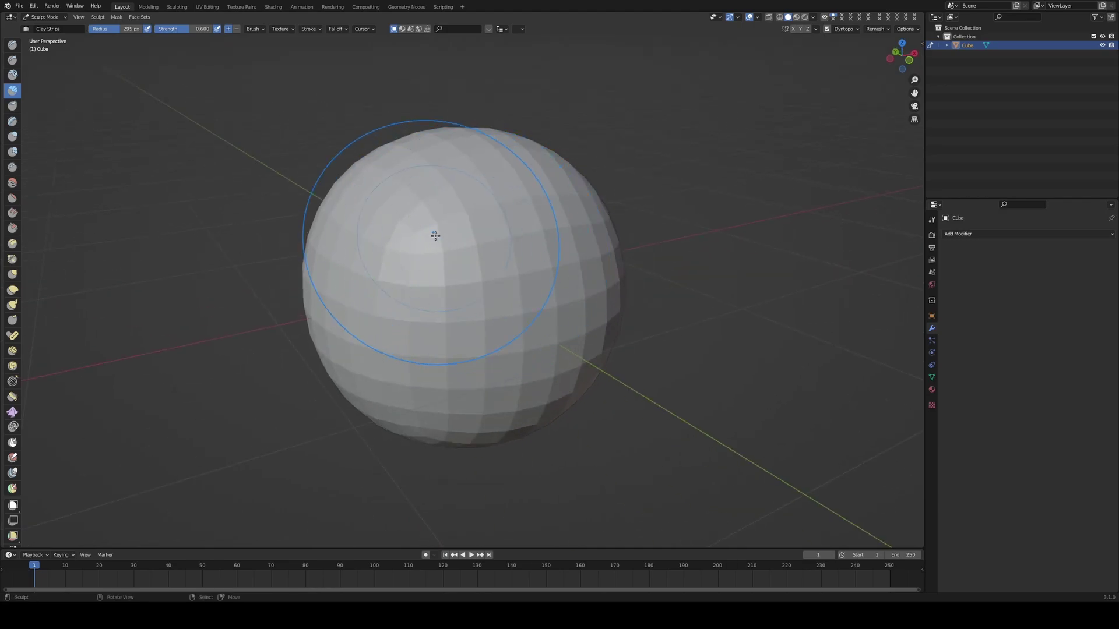
Turn on the wireframe overlay and examine the sphere's mesh density from several sides
{"action": "left_click", "coordinate": [757, 19]}
{"action": "left_click", "coordinate": [704, 166]}
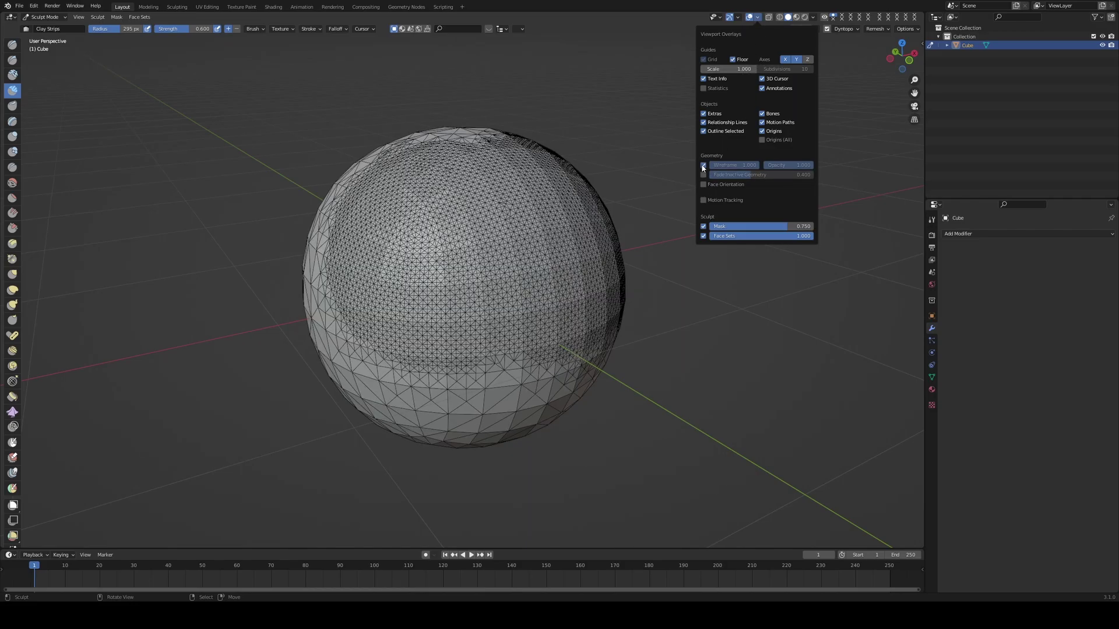
{"action": "mouse_move", "coordinate": [508, 324]}
{"action": "middle_mouse_down"}
{"action": "mouse_move", "coordinate": [458, 288]}
{"action": "mouse_move", "coordinate": [437, 300]}
{"action": "mouse_move", "coordinate": [527, 266]}
{"action": "mouse_move", "coordinate": [473, 268]}
{"action": "mouse_move", "coordinate": [512, 312]}
{"action": "mouse_move", "coordinate": [553, 303]}
{"action": "middle_mouse_up"}
{"action": "mouse_move", "coordinate": [488, 223]}
{"action": "middle_mouse_down"}
{"action": "mouse_move", "coordinate": [517, 273]}
{"action": "mouse_move", "coordinate": [488, 273]}
{"action": "mouse_move", "coordinate": [524, 301]}
{"action": "middle_mouse_up"}
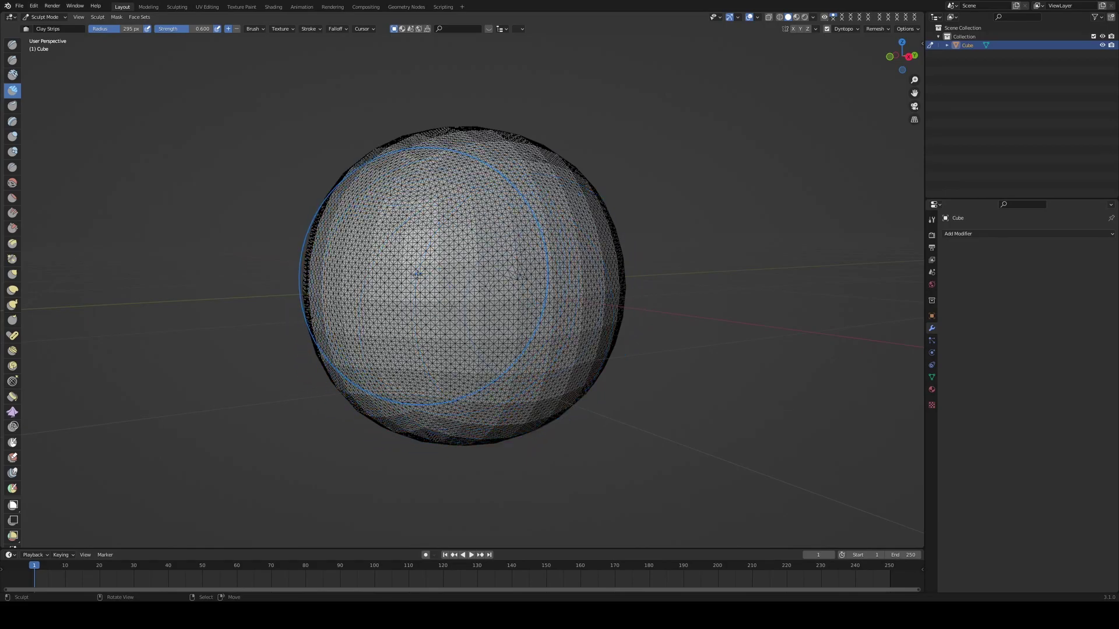
{"action": "middle_click_drag", "start_coordinate": [434, 273], "coordinate": [485, 258]}
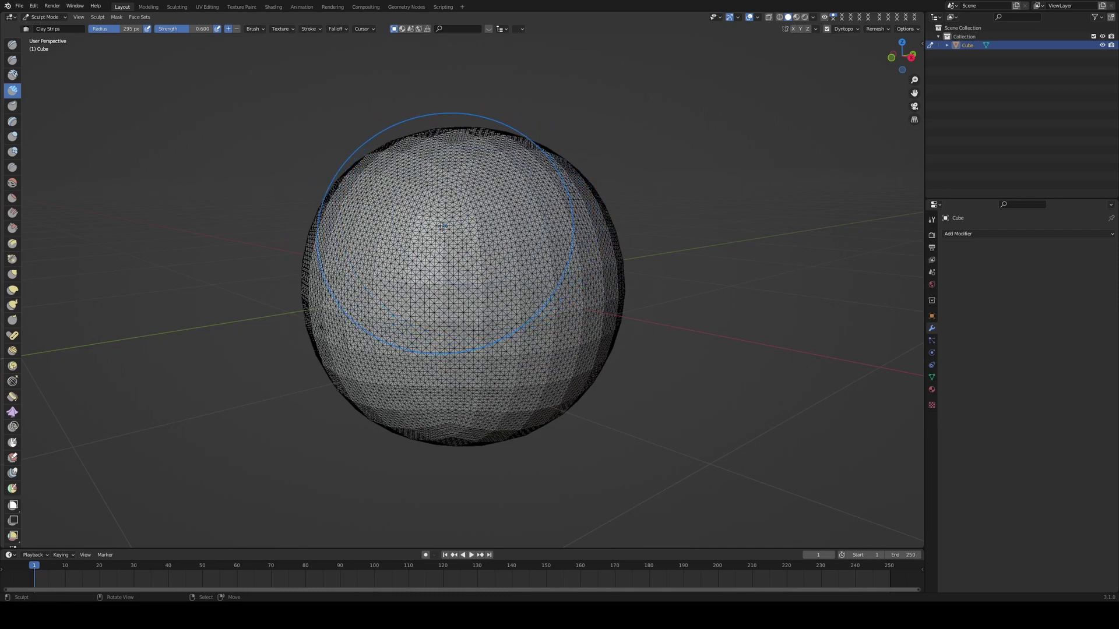
Choose the Snake Hook brush, test it by pulling the sphere's upper side outward, and undo the test strokes
{"action": "left_click", "coordinate": [12, 303]}
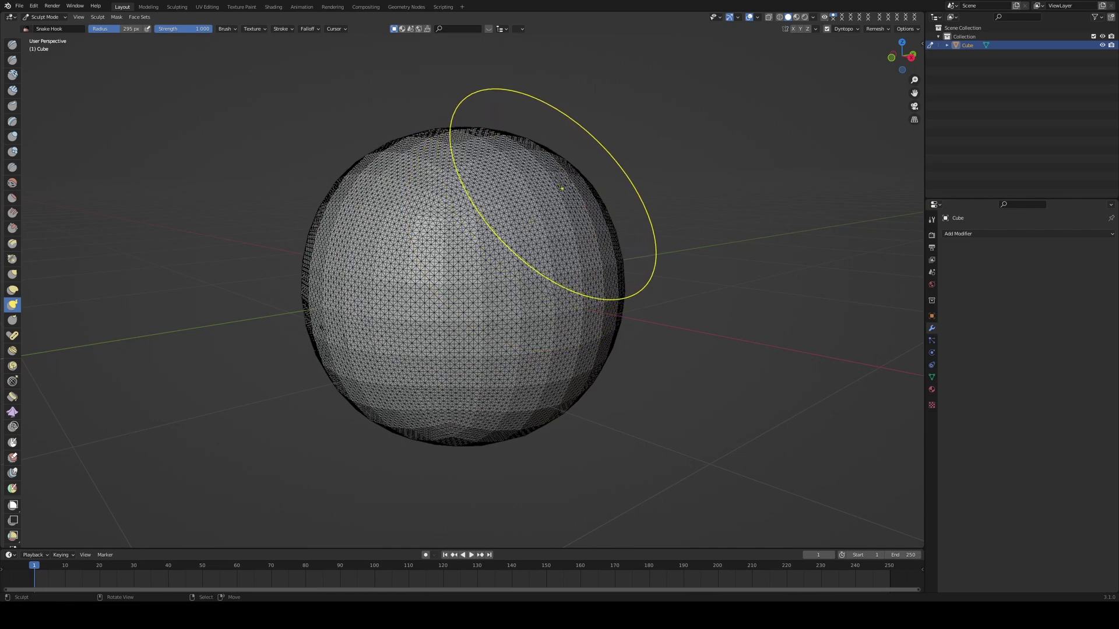
{"action": "mouse_move", "coordinate": [568, 193]}
{"action": "left_mouse_down"}
{"action": "mouse_move", "coordinate": [580, 183]}
{"action": "mouse_move", "coordinate": [641, 204]}
{"action": "mouse_move", "coordinate": [723, 73]}
{"action": "mouse_move", "coordinate": [768, 44]}
{"action": "mouse_move", "coordinate": [810, 32]}
{"action": "mouse_move", "coordinate": [860, 46]}
{"action": "mouse_move", "coordinate": [873, 64]}
{"action": "mouse_move", "coordinate": [871, 146]}
{"action": "mouse_move", "coordinate": [813, 243]}
{"action": "mouse_move", "coordinate": [722, 260]}
{"action": "left_mouse_up"}
{"action": "mouse_move", "coordinate": [722, 260]}
{"action": "middle_mouse_down"}
{"action": "mouse_move", "coordinate": [583, 262]}
{"action": "mouse_move", "coordinate": [652, 212]}
{"action": "middle_mouse_up"}
{"action": "key", "text": "ctrl+z"}
{"action": "mouse_move", "coordinate": [564, 256]}
{"action": "left_mouse_down"}
{"action": "mouse_move", "coordinate": [662, 212]}
{"action": "mouse_move", "coordinate": [837, 95]}
{"action": "mouse_move", "coordinate": [857, 109]}
{"action": "mouse_move", "coordinate": [746, 326]}
{"action": "mouse_move", "coordinate": [706, 178]}
{"action": "left_mouse_up"}
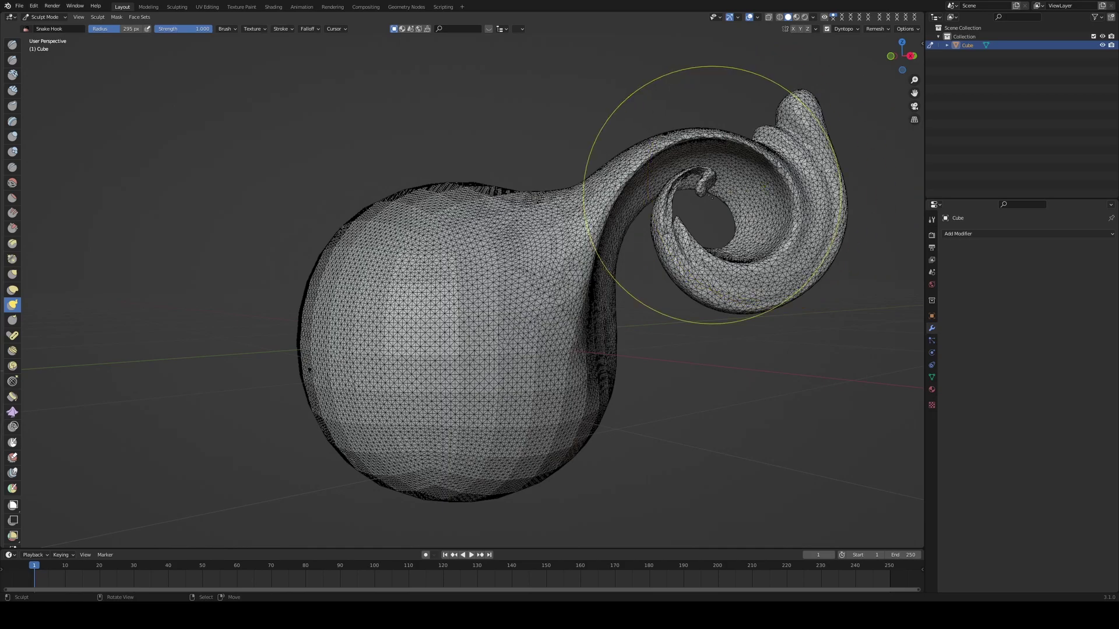
{"action": "key", "text": "ctrl+z"}
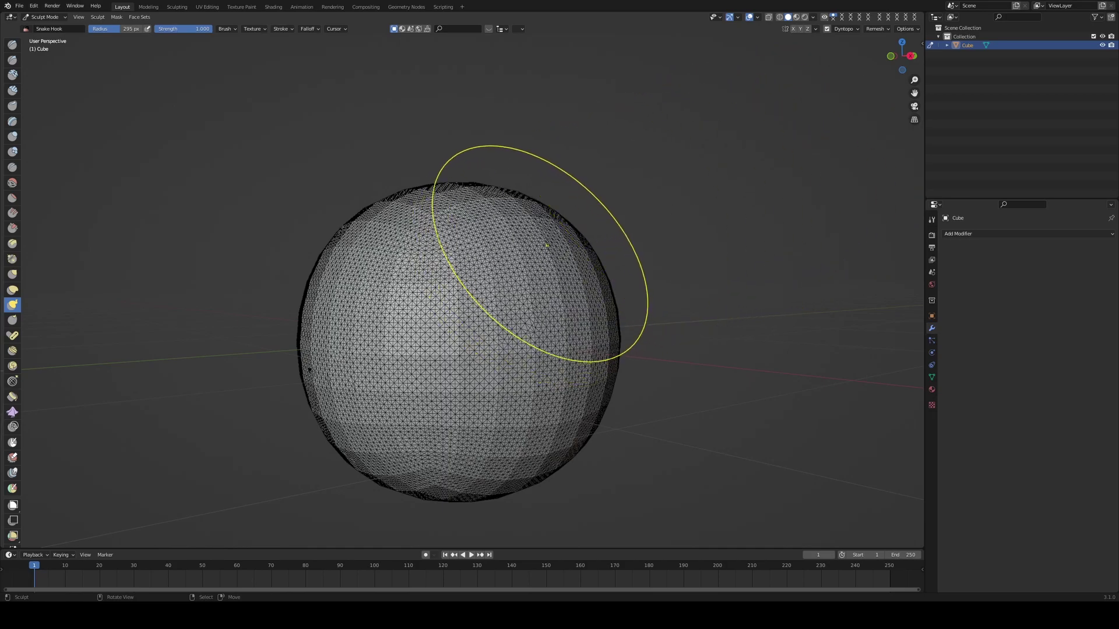
Pull swirling curls out of the sphere's upper half with circular Snake Hook strokes, working around its sides
{"action": "left_click_drag", "start_coordinate": [541, 250], "coordinate": [541, 250]}
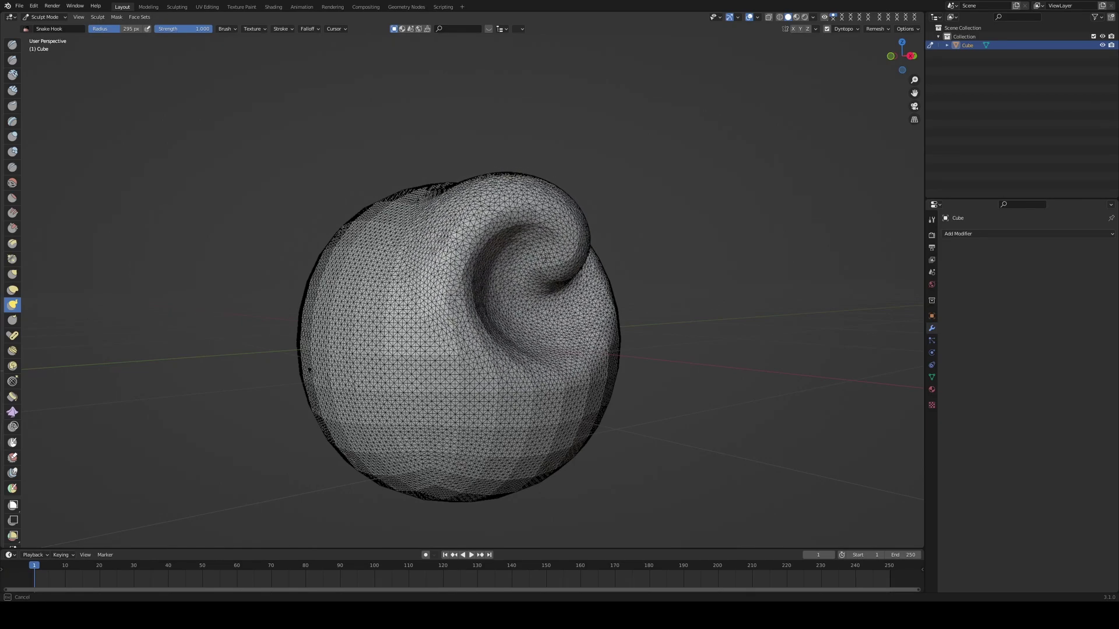
{"action": "left_click_drag", "start_coordinate": [556, 241], "coordinate": [567, 253]}
{"action": "mouse_move", "coordinate": [612, 263]}
{"action": "middle_mouse_down"}
{"action": "mouse_move", "coordinate": [542, 279]}
{"action": "mouse_move", "coordinate": [554, 281]}
{"action": "middle_mouse_up"}
{"action": "left_click_drag", "start_coordinate": [487, 216], "coordinate": [495, 280]}
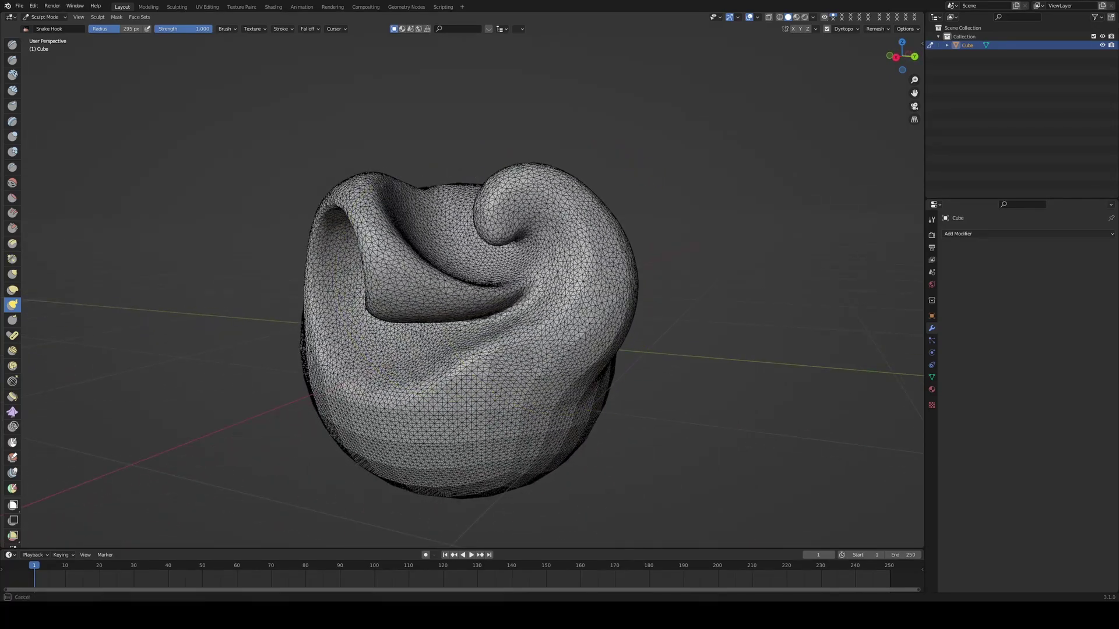
{"action": "middle_click_drag", "start_coordinate": [587, 256], "coordinate": [479, 251]}
{"action": "left_click_drag", "start_coordinate": [480, 251], "coordinate": [475, 236]}
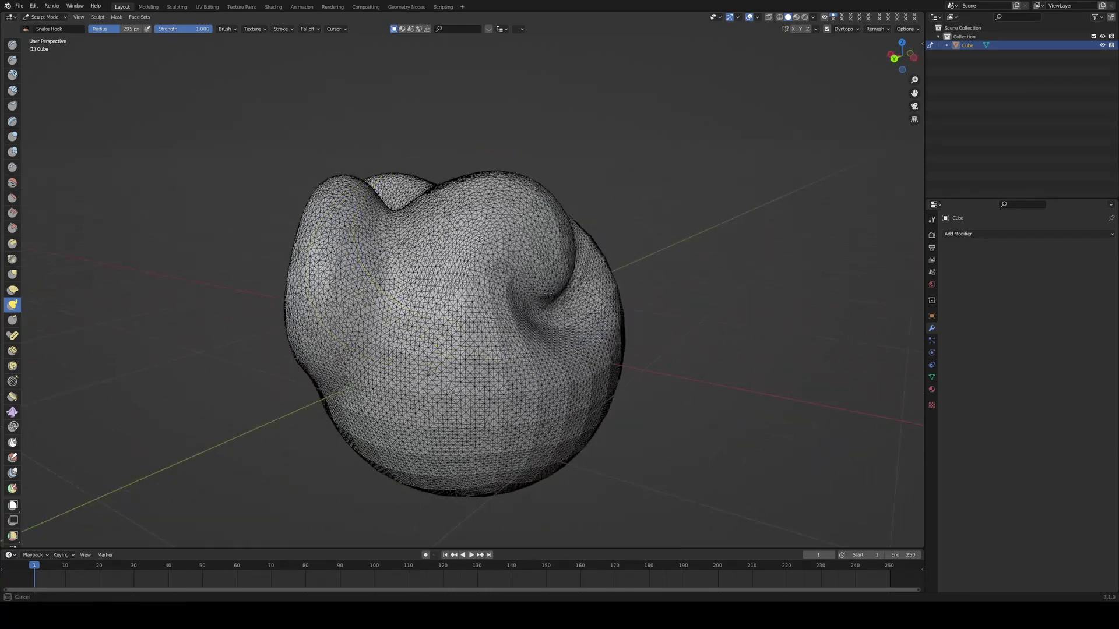
{"action": "middle_click_drag", "start_coordinate": [544, 299], "coordinate": [496, 235]}
{"action": "mouse_move", "coordinate": [501, 234]}
{"action": "left_mouse_down"}
{"action": "mouse_move", "coordinate": [548, 178]}
{"action": "mouse_move", "coordinate": [485, 186]}
{"action": "mouse_move", "coordinate": [521, 185]}
{"action": "left_mouse_up"}
{"action": "middle_click_drag", "start_coordinate": [568, 242], "coordinate": [479, 252]}
{"action": "mouse_move", "coordinate": [479, 251]}
{"action": "left_mouse_down"}
{"action": "mouse_move", "coordinate": [522, 204]}
{"action": "mouse_move", "coordinate": [502, 230]}
{"action": "left_mouse_up"}
Add more Snake Hook curls to the remaining smooth areas on the sides and lower half of the mesh
{"action": "middle_click_drag", "start_coordinate": [531, 260], "coordinate": [407, 335]}
{"action": "middle_click_drag", "start_coordinate": [516, 300], "coordinate": [490, 250]}
{"action": "middle_click_drag", "start_coordinate": [527, 203], "coordinate": [507, 207]}
{"action": "mouse_move", "coordinate": [598, 248]}
{"action": "middle_mouse_down"}
{"action": "mouse_move", "coordinate": [540, 266]}
{"action": "mouse_move", "coordinate": [578, 308]}
{"action": "middle_mouse_up"}
{"action": "mouse_move", "coordinate": [580, 328]}
{"action": "left_mouse_down"}
{"action": "mouse_move", "coordinate": [653, 315]}
{"action": "mouse_move", "coordinate": [601, 254]}
{"action": "mouse_move", "coordinate": [584, 281]}
{"action": "mouse_move", "coordinate": [596, 284]}
{"action": "left_mouse_up"}
{"action": "middle_click_drag", "start_coordinate": [594, 269], "coordinate": [465, 342]}
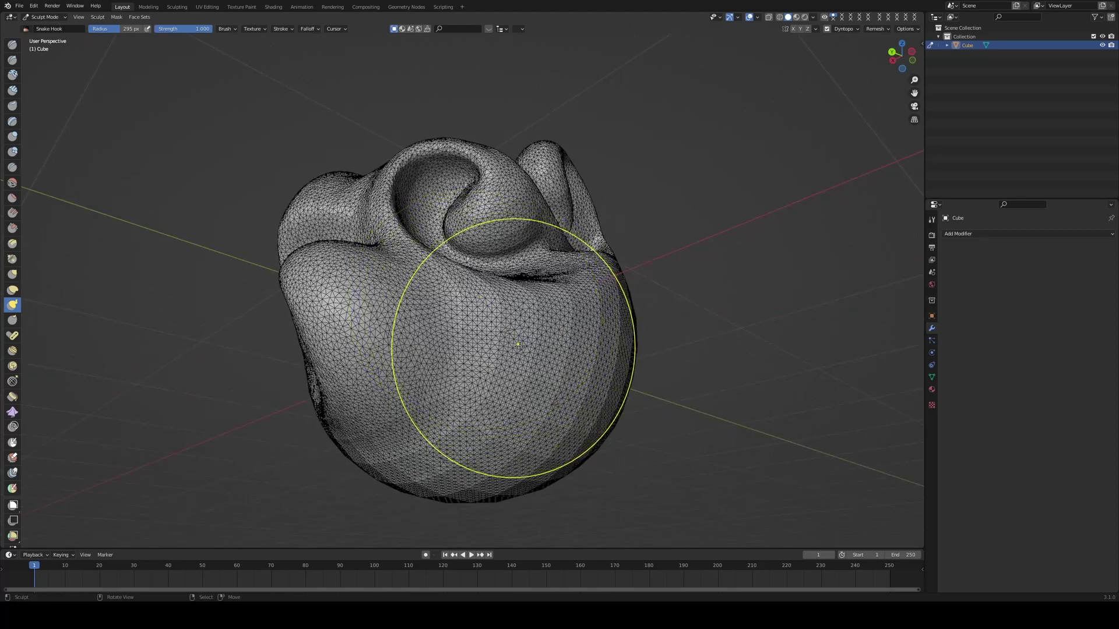
{"action": "mouse_move", "coordinate": [510, 350]}
{"action": "left_mouse_down"}
{"action": "mouse_move", "coordinate": [552, 360]}
{"action": "mouse_move", "coordinate": [539, 317]}
{"action": "mouse_move", "coordinate": [500, 328]}
{"action": "mouse_move", "coordinate": [507, 360]}
{"action": "left_mouse_up"}
{"action": "middle_click_drag", "start_coordinate": [505, 358], "coordinate": [537, 350]}
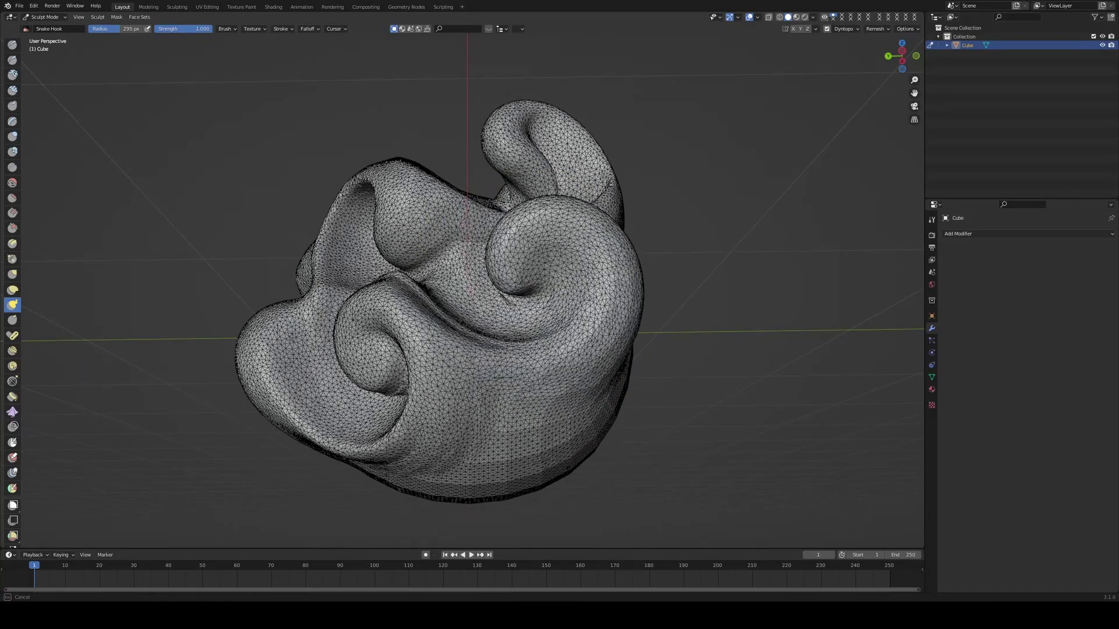
Try to twist a large spiral into the lower side of the mesh with Snake Hook and undo it
{"action": "mouse_move", "coordinate": [573, 326]}
{"action": "middle_mouse_down"}
{"action": "mouse_move", "coordinate": [364, 364]}
{"action": "mouse_move", "coordinate": [571, 293]}
{"action": "mouse_move", "coordinate": [542, 315]}
{"action": "mouse_move", "coordinate": [586, 264]}
{"action": "middle_mouse_up"}
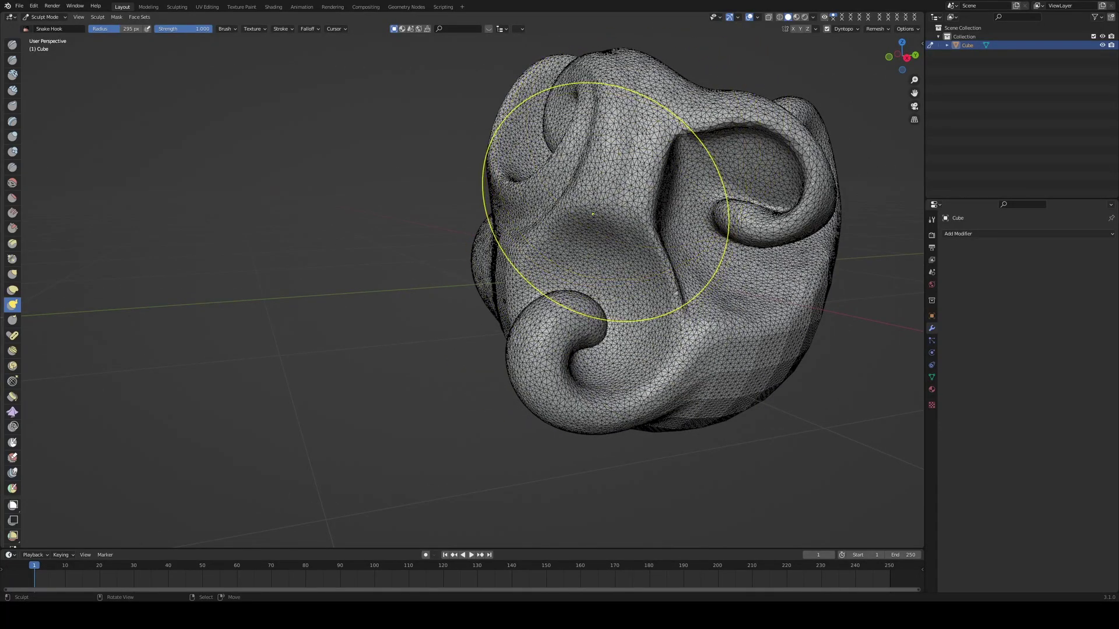
{"action": "middle_click_drag", "start_coordinate": [593, 214], "coordinate": [653, 362]}
{"action": "mouse_move", "coordinate": [777, 373]}
{"action": "middle_mouse_down"}
{"action": "mouse_move", "coordinate": [657, 352]}
{"action": "mouse_move", "coordinate": [624, 362]}
{"action": "middle_mouse_up"}
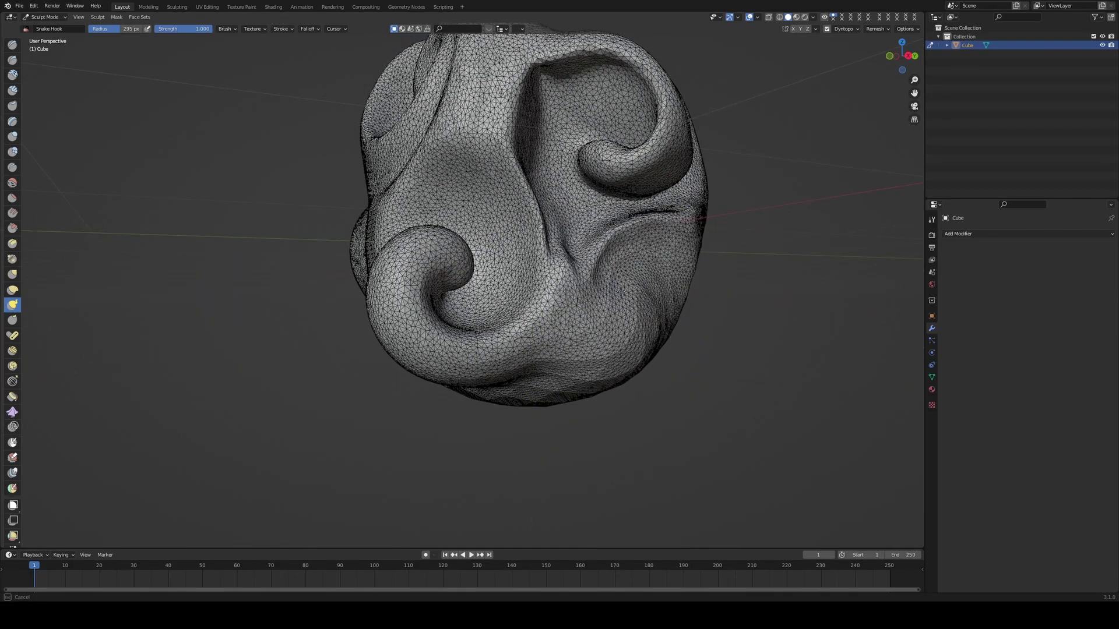
{"action": "left_click_drag", "start_coordinate": [655, 303], "coordinate": [595, 329]}
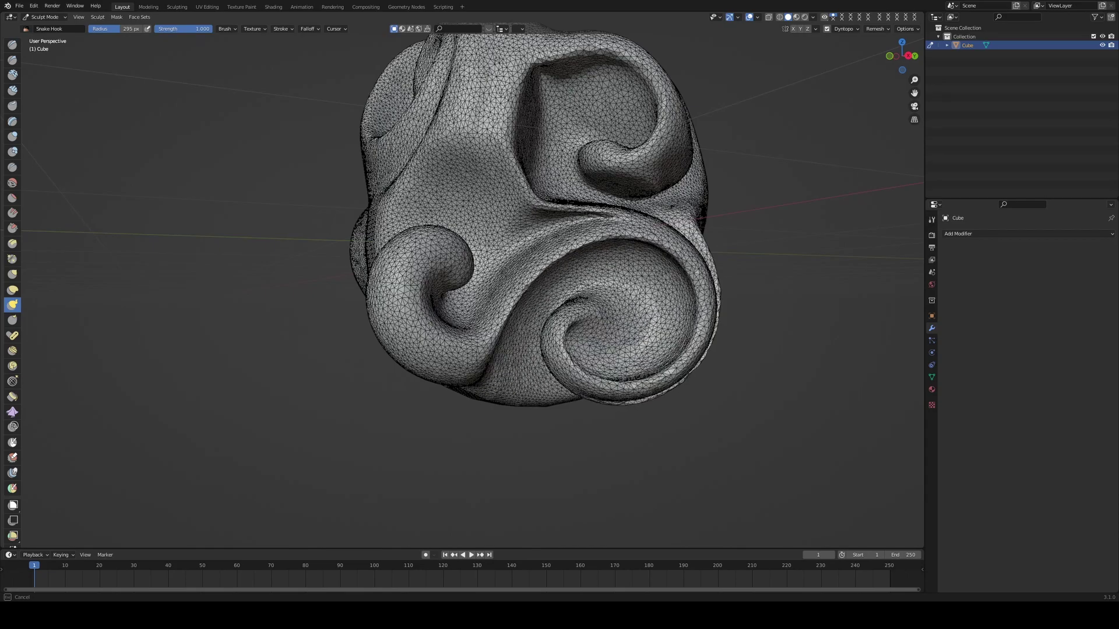
{"action": "middle_click_drag", "start_coordinate": [594, 313], "coordinate": [567, 240]}
{"action": "scroll", "coordinate": [567, 240], "scroll_direction": "up", "scroll_amount": 3}
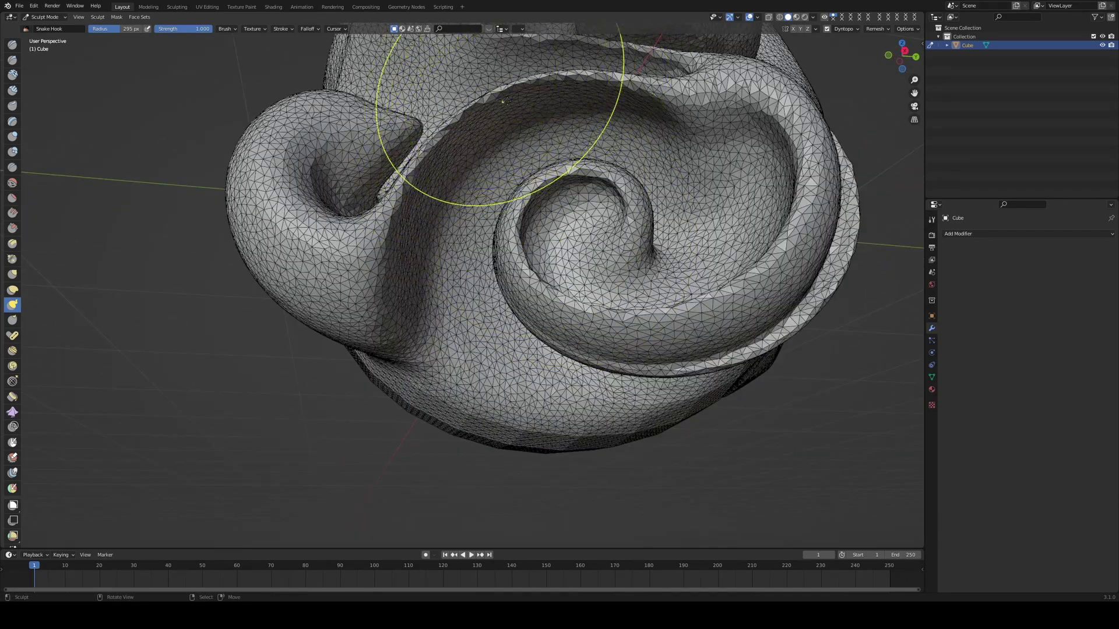
{"action": "key", "text": "ctrl+z"}
Pull rounded lobes and smaller curls out of the lower and rear parts of the mesh with Snake Hook
{"action": "scroll", "coordinate": [617, 246], "scroll_direction": "down", "scroll_amount": 2}
{"action": "mouse_move", "coordinate": [617, 246]}
{"action": "middle_mouse_down"}
{"action": "mouse_move", "coordinate": [608, 253]}
{"action": "mouse_move", "coordinate": [638, 257]}
{"action": "mouse_move", "coordinate": [474, 342]}
{"action": "mouse_move", "coordinate": [533, 272]}
{"action": "middle_mouse_up"}
{"action": "left_click_drag", "start_coordinate": [541, 268], "coordinate": [555, 284]}
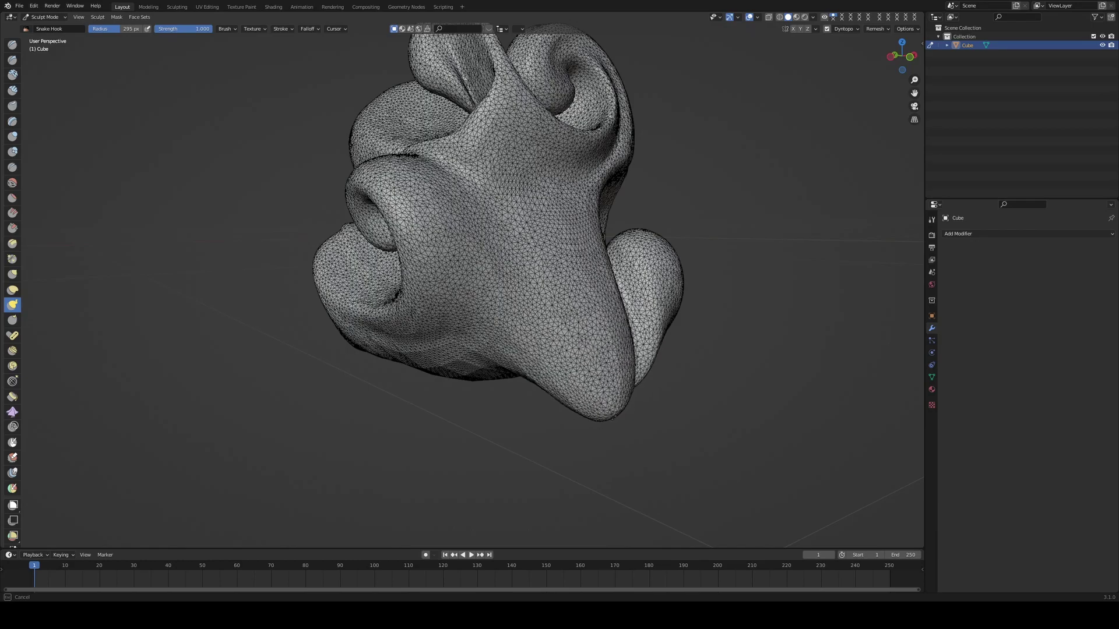
{"action": "mouse_move", "coordinate": [612, 418]}
{"action": "left_mouse_down"}
{"action": "mouse_move", "coordinate": [563, 460]}
{"action": "mouse_move", "coordinate": [504, 466]}
{"action": "mouse_move", "coordinate": [466, 426]}
{"action": "mouse_move", "coordinate": [493, 382]}
{"action": "mouse_move", "coordinate": [524, 396]}
{"action": "left_mouse_up"}
{"action": "middle_click_drag", "start_coordinate": [507, 376], "coordinate": [627, 300]}
{"action": "mouse_move", "coordinate": [530, 287]}
{"action": "left_mouse_down"}
{"action": "mouse_move", "coordinate": [483, 289]}
{"action": "mouse_move", "coordinate": [434, 256]}
{"action": "mouse_move", "coordinate": [411, 271]}
{"action": "left_mouse_up"}
{"action": "left_click_drag", "start_coordinate": [539, 311], "coordinate": [510, 286]}
{"action": "middle_click_drag", "start_coordinate": [498, 262], "coordinate": [566, 278]}
{"action": "mouse_move", "coordinate": [490, 260]}
{"action": "left_mouse_down"}
{"action": "mouse_move", "coordinate": [444, 248]}
{"action": "mouse_move", "coordinate": [466, 218]}
{"action": "mouse_move", "coordinate": [481, 250]}
{"action": "mouse_move", "coordinate": [463, 259]}
{"action": "left_mouse_up"}
Check the sculpted shape from several sides and return it to Object Mode
{"action": "mouse_move", "coordinate": [463, 259]}
{"action": "middle_mouse_down"}
{"action": "mouse_move", "coordinate": [624, 326]}
{"action": "mouse_move", "coordinate": [724, 304]}
{"action": "middle_mouse_up"}
{"action": "scroll", "coordinate": [495, 248], "scroll_direction": "down", "scroll_amount": 5}
{"action": "mouse_move", "coordinate": [487, 243]}
{"action": "middle_mouse_down"}
{"action": "mouse_move", "coordinate": [583, 277]}
{"action": "mouse_move", "coordinate": [599, 243]}
{"action": "middle_mouse_up"}
{"action": "scroll", "coordinate": [598, 243], "scroll_direction": "up", "scroll_amount": 3}
{"action": "mouse_move", "coordinate": [558, 274]}
{"action": "middle_mouse_down"}
{"action": "mouse_move", "coordinate": [422, 286]}
{"action": "mouse_move", "coordinate": [573, 281]}
{"action": "middle_mouse_up"}
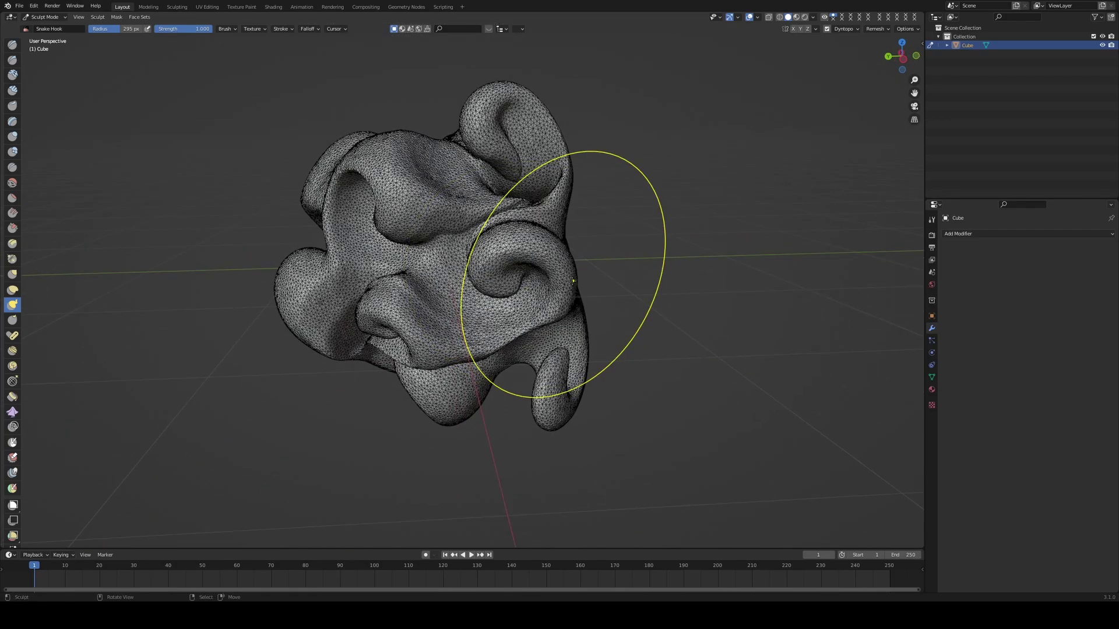
{"action": "left_click", "coordinate": [44, 17]}
{"action": "left_click", "coordinate": [43, 26]}
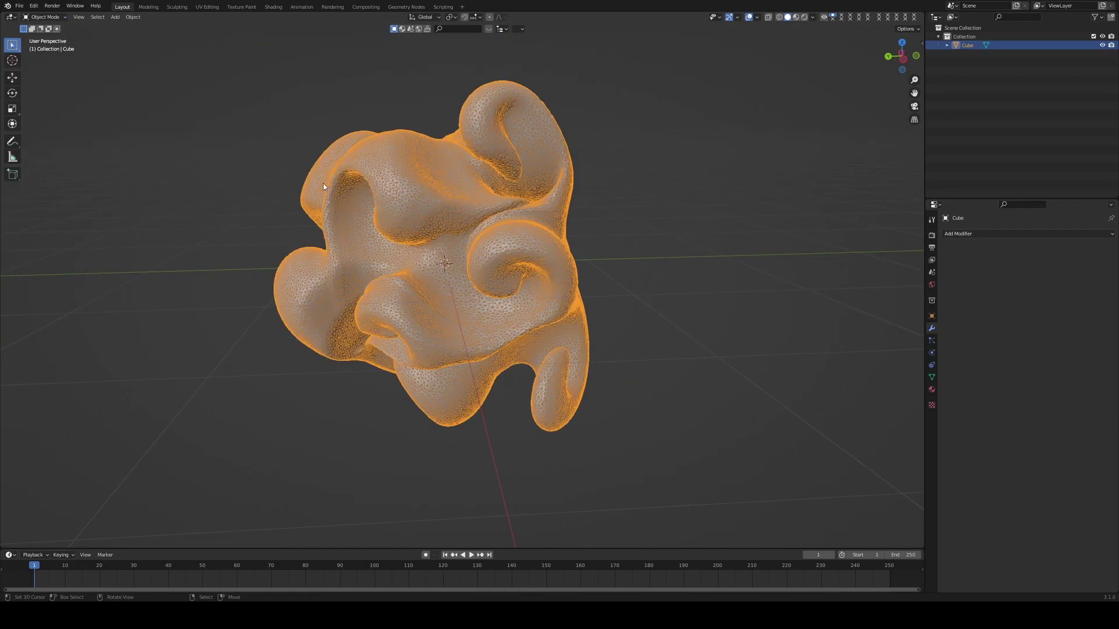
Shade the sculpted object smooth and turn off the wireframe overlay in the viewport
{"action": "middle_click_drag", "start_coordinate": [324, 187], "coordinate": [390, 195]}
{"action": "right_click", "coordinate": [390, 194]}
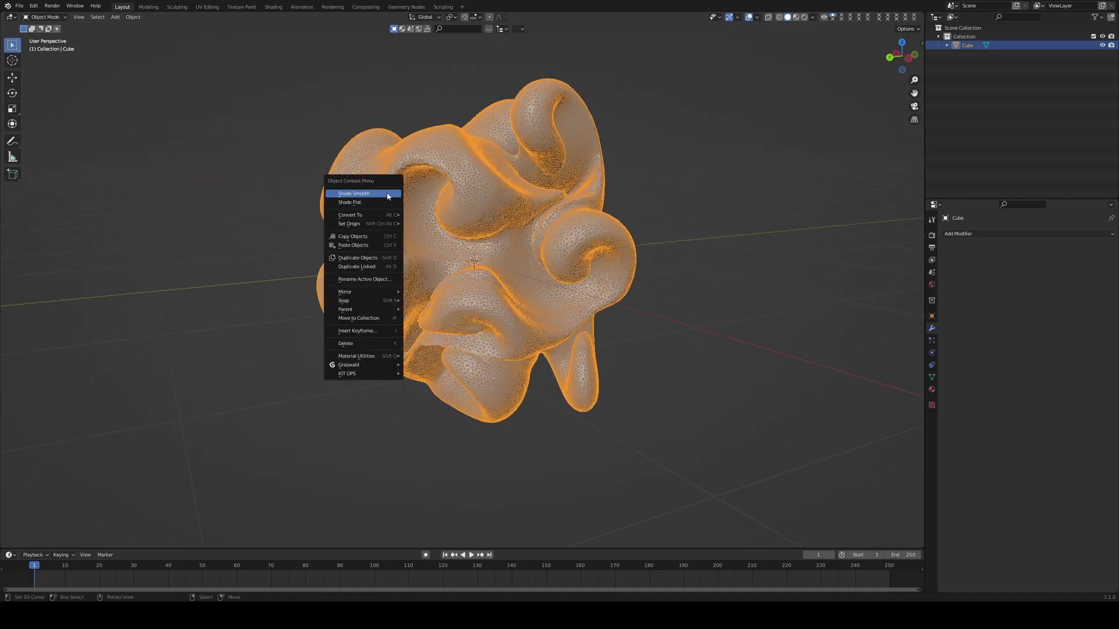
{"action": "left_click", "coordinate": [757, 18]}
{"action": "left_click", "coordinate": [704, 165]}
{"action": "mouse_move", "coordinate": [670, 221]}
{"action": "middle_mouse_down"}
{"action": "mouse_move", "coordinate": [612, 256]}
{"action": "mouse_move", "coordinate": [504, 258]}
{"action": "mouse_move", "coordinate": [556, 264]}
{"action": "mouse_move", "coordinate": [543, 282]}
{"action": "mouse_move", "coordinate": [551, 254]}
{"action": "middle_mouse_up"}
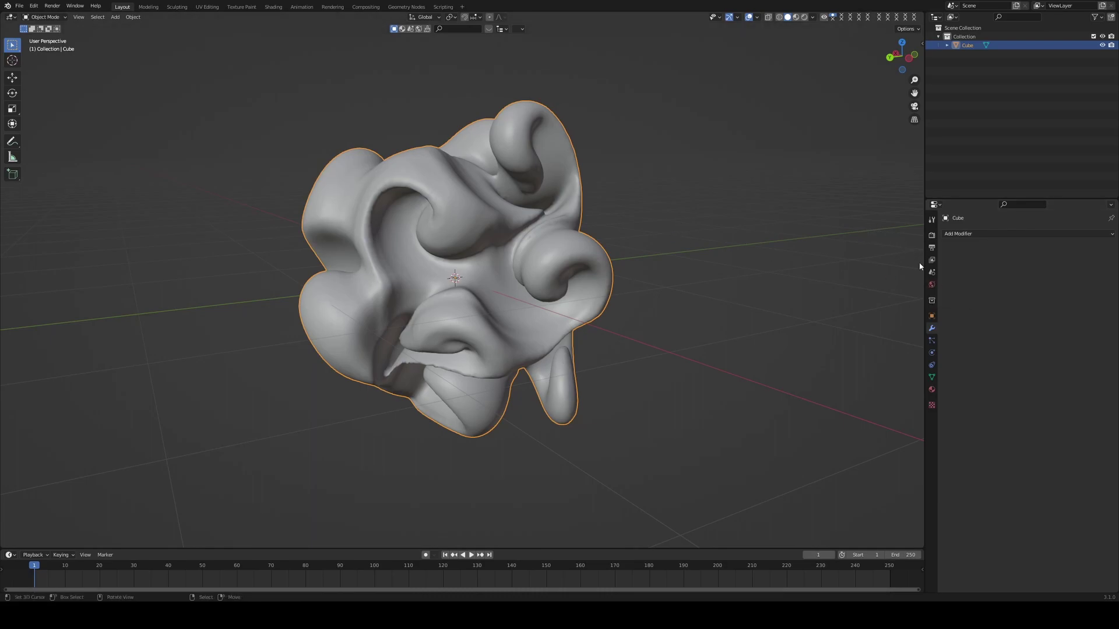
Switch the render engine to Cycles with GPU Compute and set the viewport's max samples to 35
{"action": "left_click", "coordinate": [932, 235]}
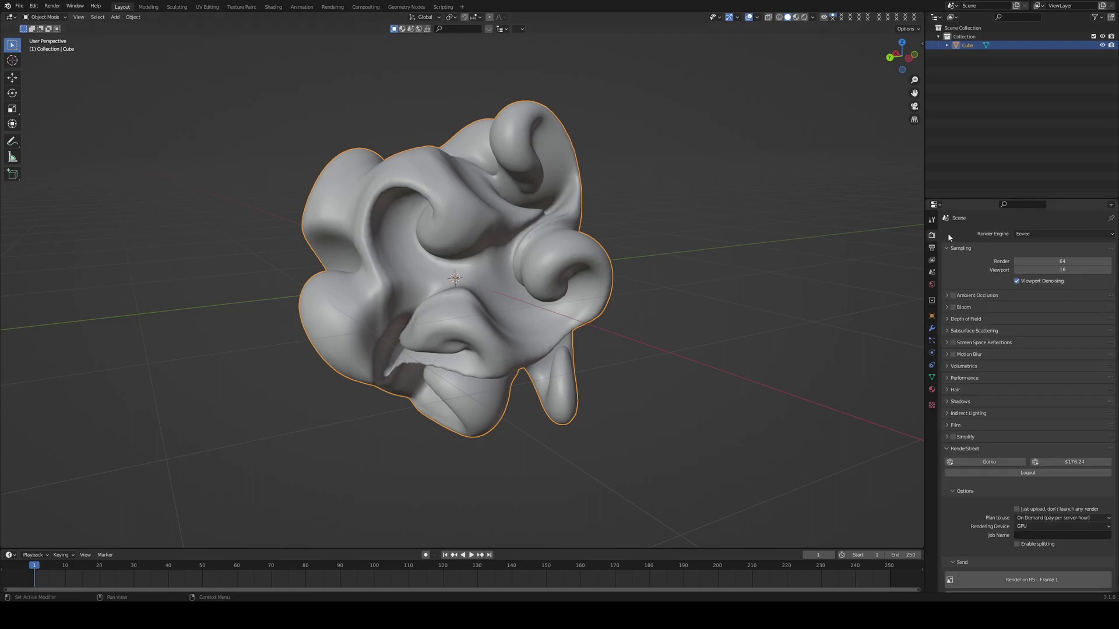
{"action": "left_click", "coordinate": [1029, 234]}
{"action": "left_click", "coordinate": [1024, 265]}
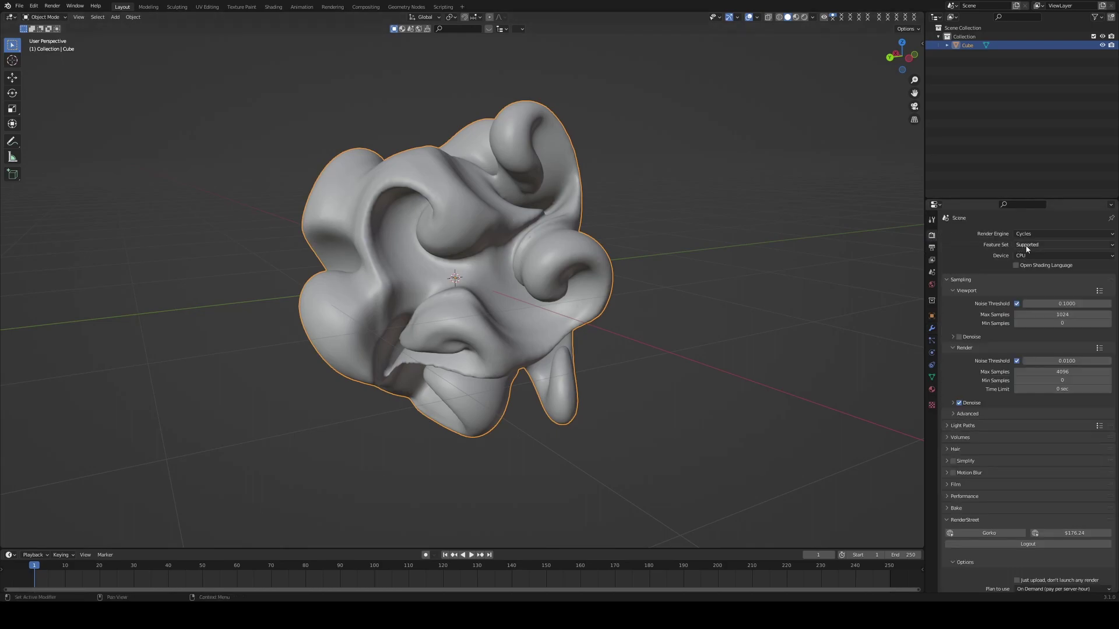
{"action": "left_click", "coordinate": [1028, 255]}
{"action": "left_click", "coordinate": [1017, 277]}
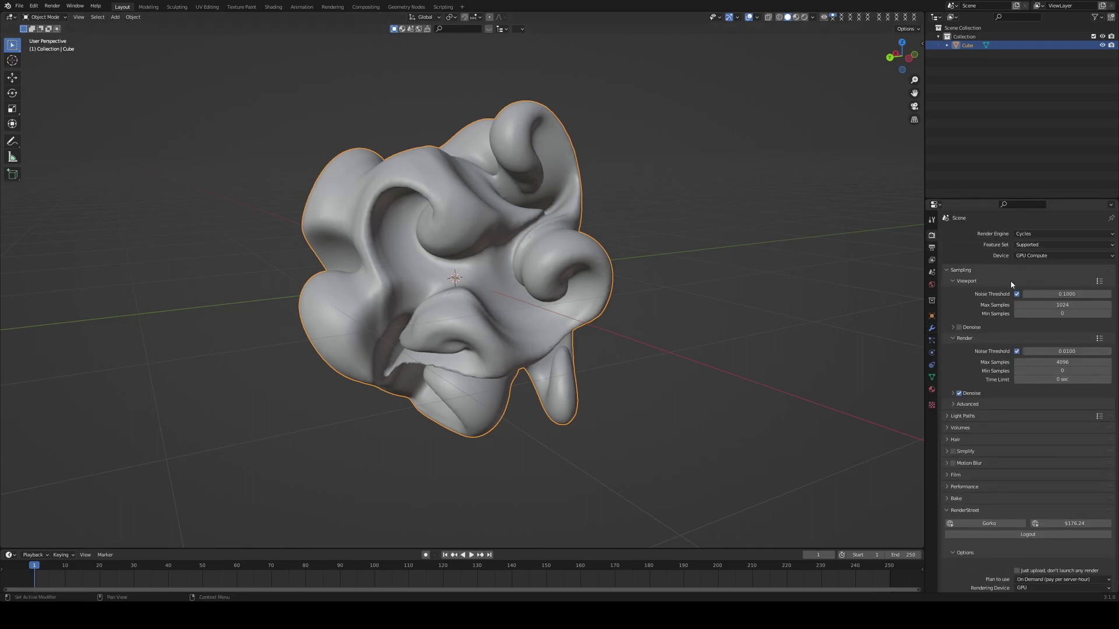
{"action": "left_click", "coordinate": [1054, 306]}
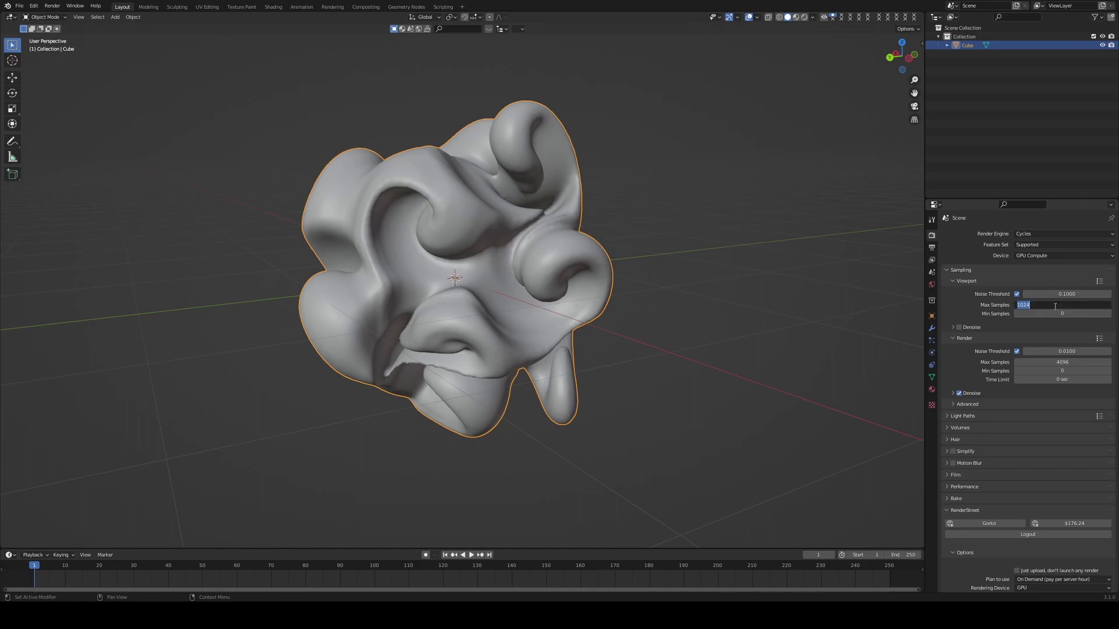
{"action": "type", "text": "35"}
{"action": "key", "text": "Return"}
Set the maximum volume light bounces to 20 in the Cycles light path settings
{"action": "scroll", "coordinate": [974, 368], "scroll_direction": "down", "scroll_amount": 3}
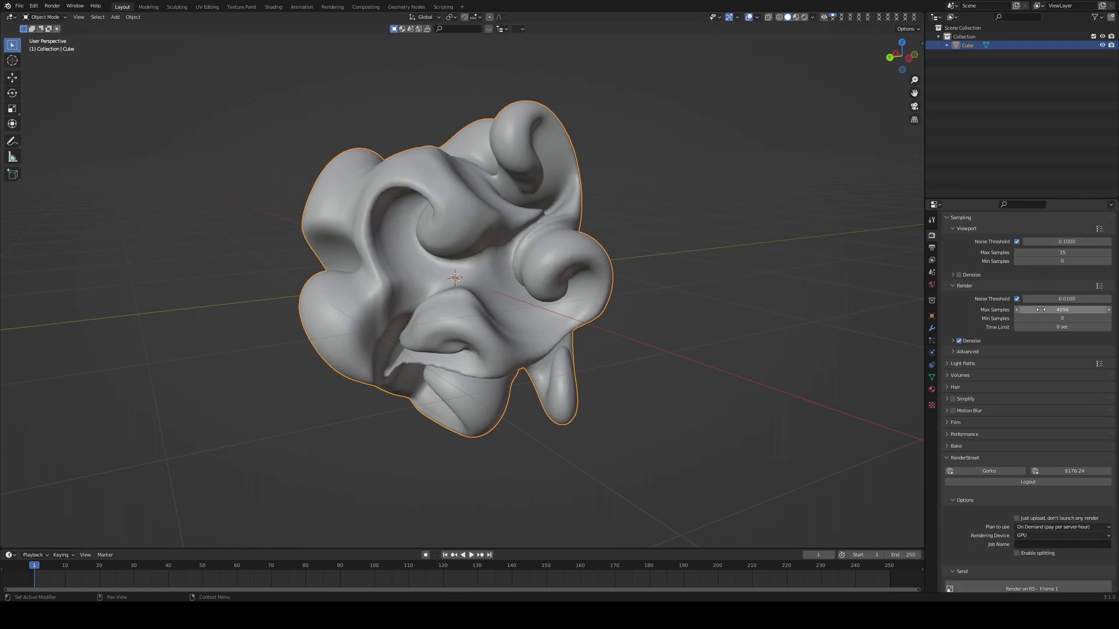
{"action": "left_click", "coordinate": [974, 366]}
{"action": "scroll", "coordinate": [984, 369], "scroll_direction": "down", "scroll_amount": 5}
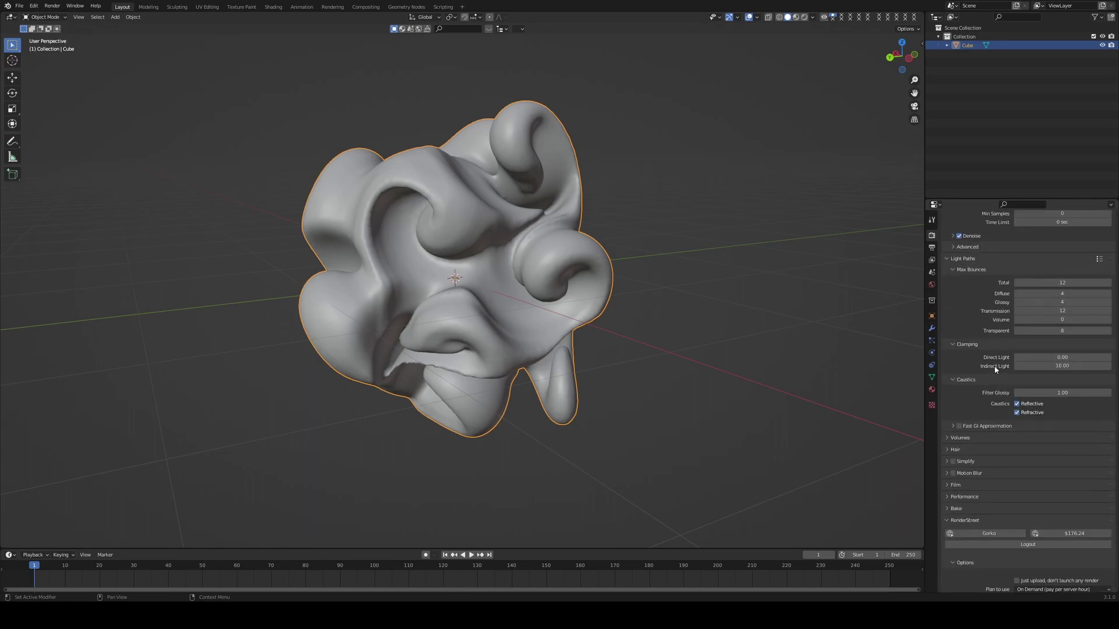
{"action": "left_click", "coordinate": [1051, 319]}
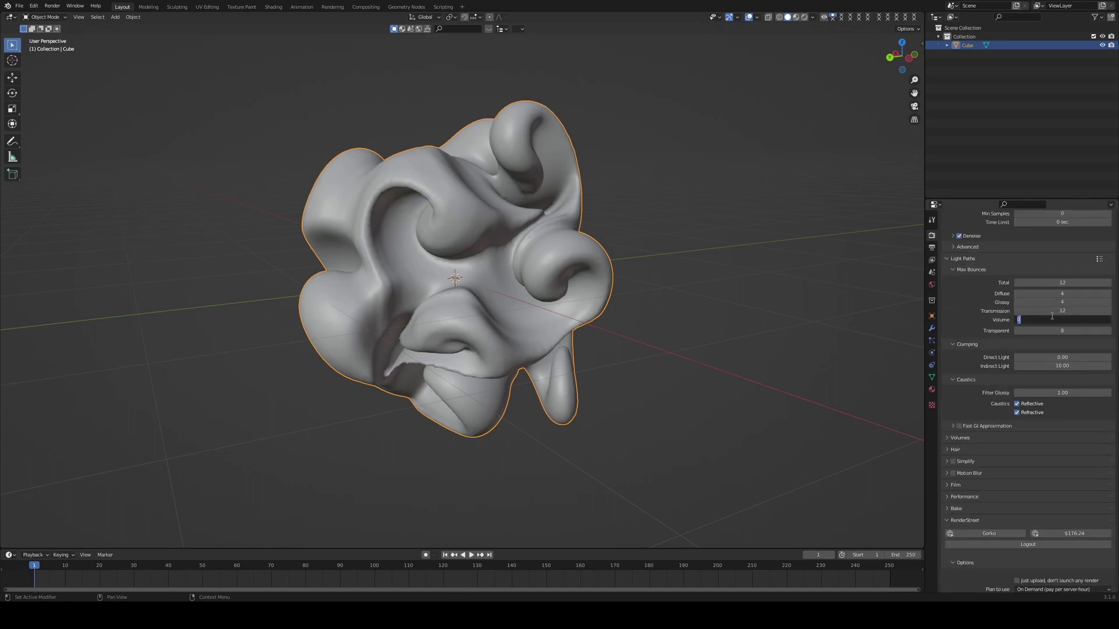
{"action": "key", "text": "Return"}
Enable a transparent film background for the render
{"action": "scroll", "coordinate": [961, 384], "scroll_direction": "down", "scroll_amount": 4}
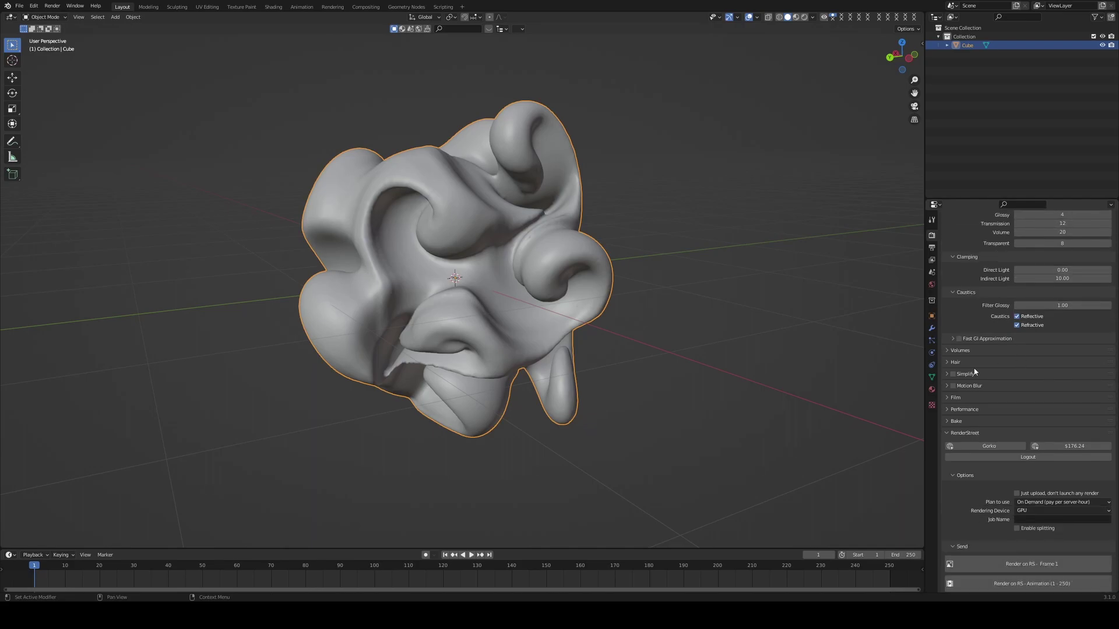
{"action": "left_click", "coordinate": [955, 401]}
{"action": "middle_click_drag", "start_coordinate": [554, 261], "coordinate": [683, 318]}
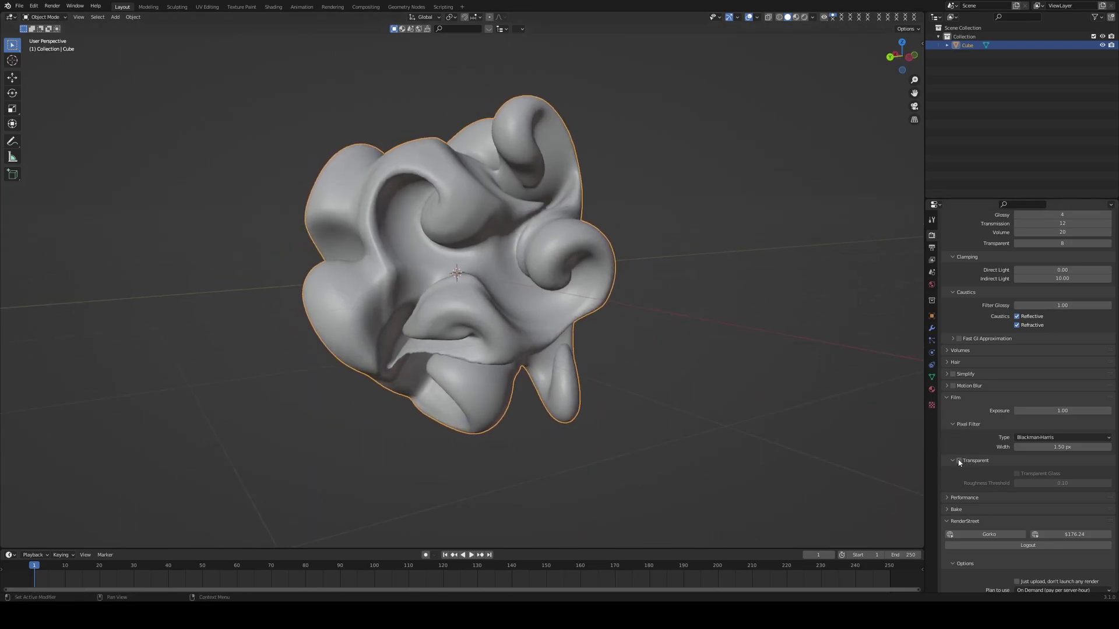
{"action": "mouse_move", "coordinate": [689, 327]}
{"action": "middle_mouse_down"}
{"action": "mouse_move", "coordinate": [679, 341]}
{"action": "mouse_move", "coordinate": [742, 317]}
{"action": "middle_mouse_up"}
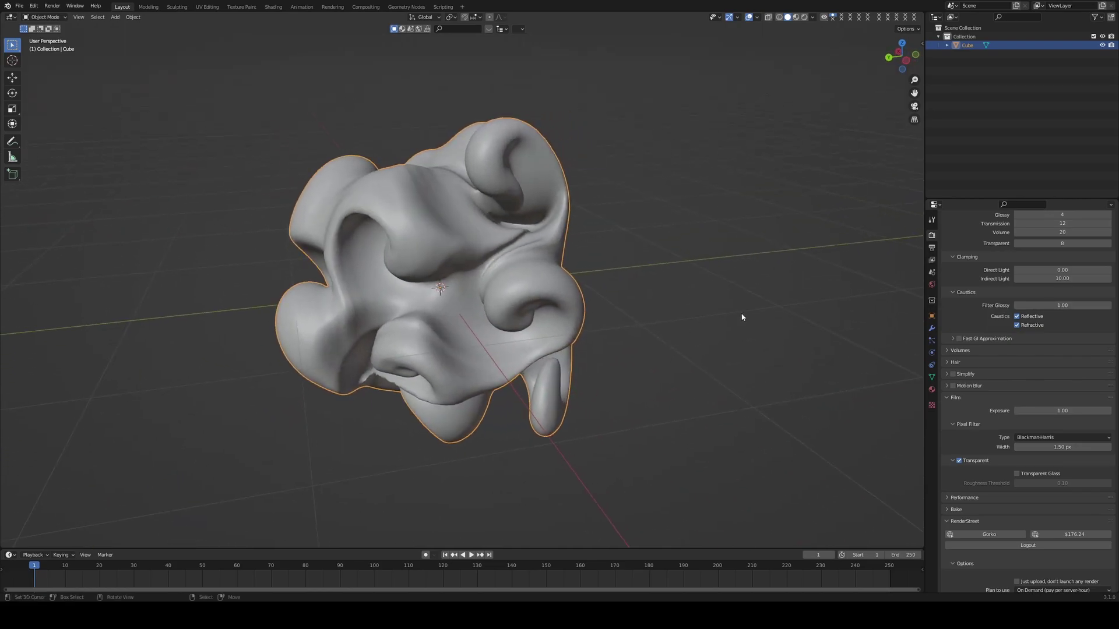
Show the world background settings and switch the viewport to rendered shading
{"action": "left_click", "coordinate": [931, 284]}
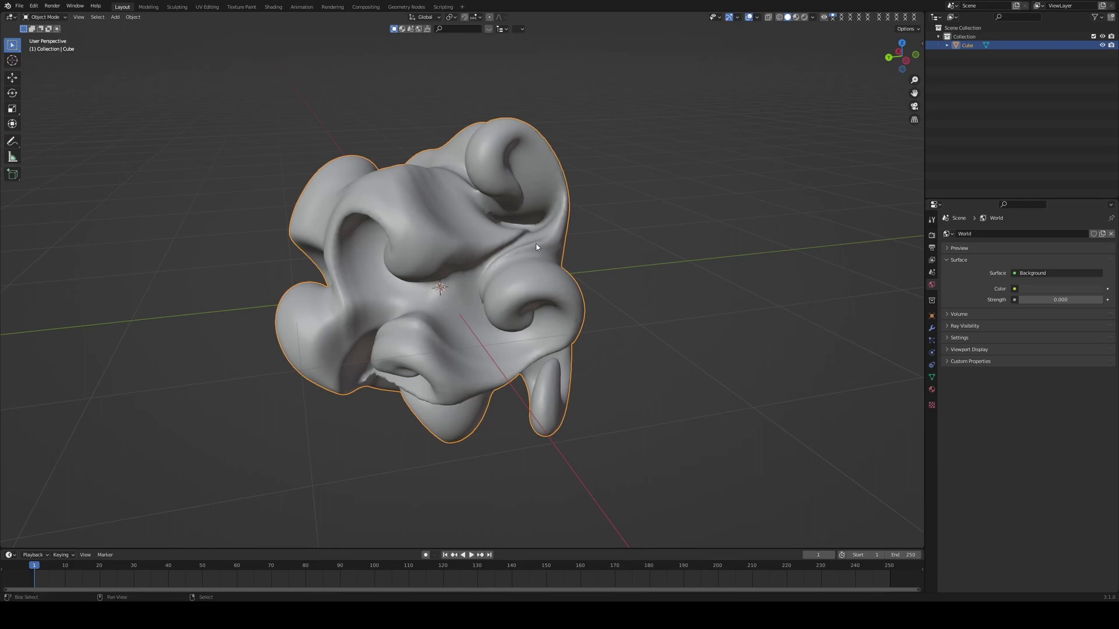
{"action": "key", "text": "shift+z"}
{"action": "mouse_move", "coordinate": [584, 243]}
{"action": "middle_mouse_down"}
{"action": "mouse_move", "coordinate": [708, 236]}
{"action": "mouse_move", "coordinate": [648, 234]}
{"action": "middle_mouse_up"}
Add an area light and move it along the X axis out to the side of the sculpture
{"action": "key", "text": "shift+a"}
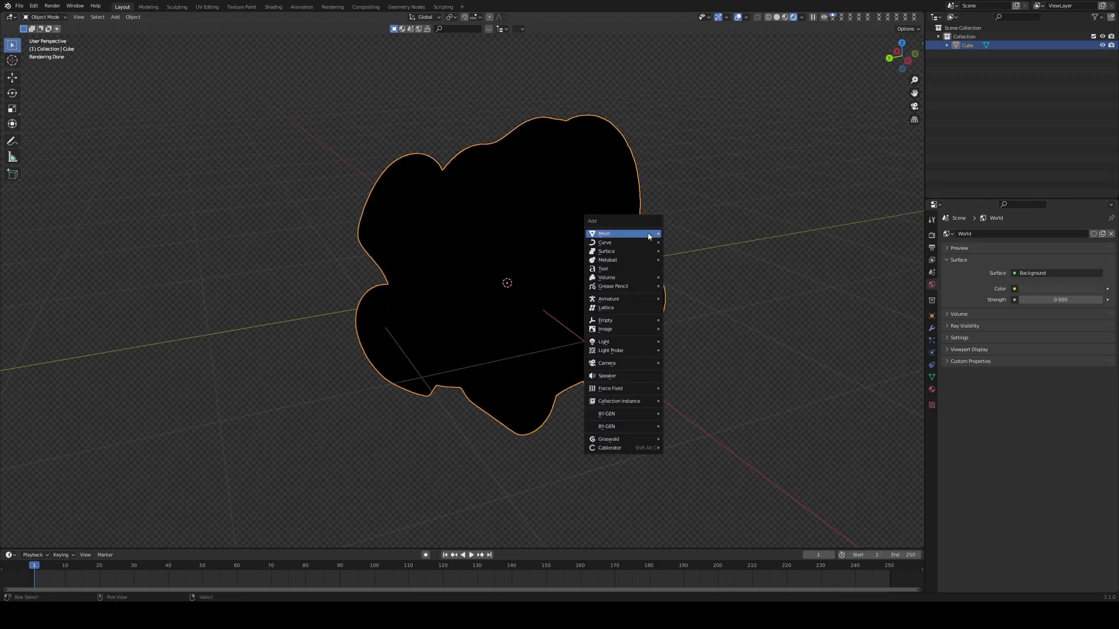
{"action": "mouse_move", "coordinate": [628, 344]}
{"action": "left_click", "coordinate": [685, 370]}
{"action": "middle_click_drag", "start_coordinate": [685, 370], "coordinate": [741, 336]}
{"action": "key", "text": "g"}
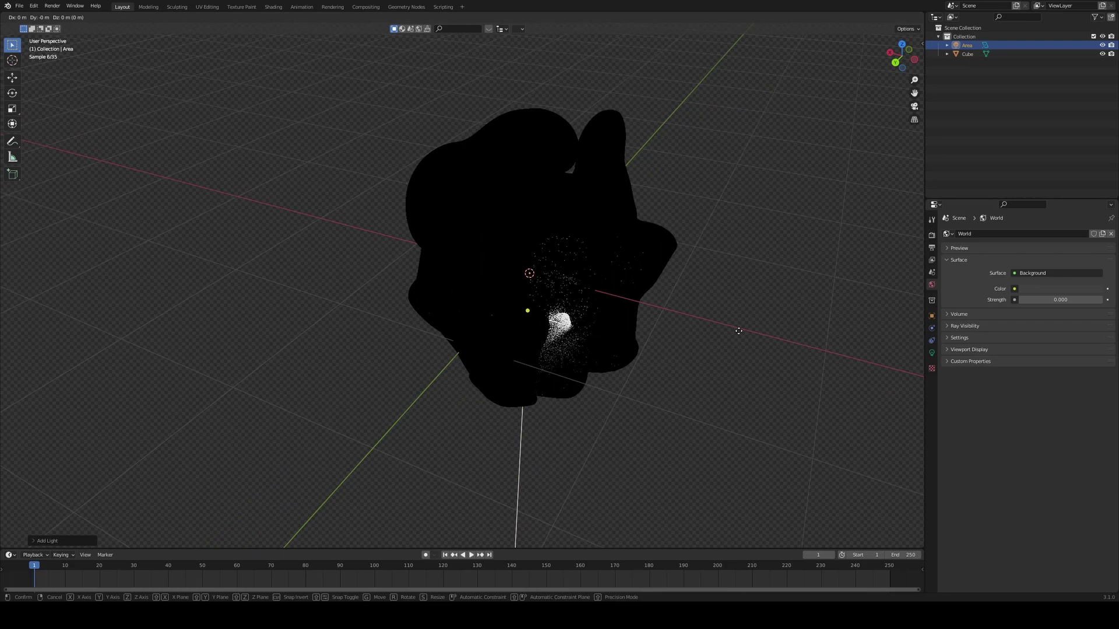
{"action": "left_click", "coordinate": [579, 299]}
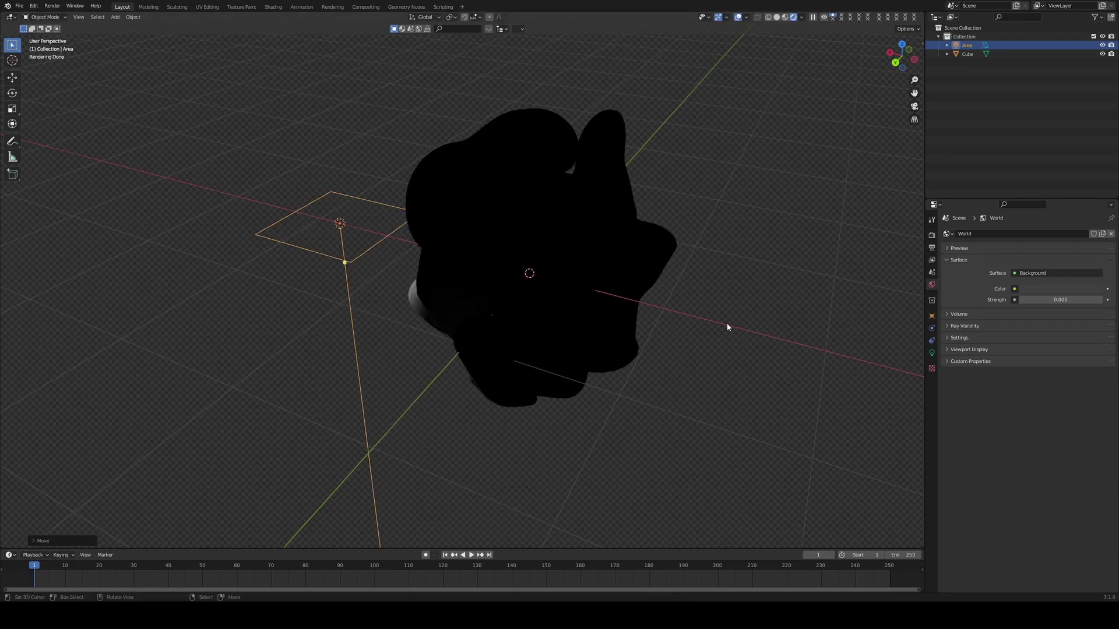
Rotate the area light 90° about the Y axis so it faces the sculpture
{"action": "key", "text": "r"}
{"action": "type", "text": "y"}
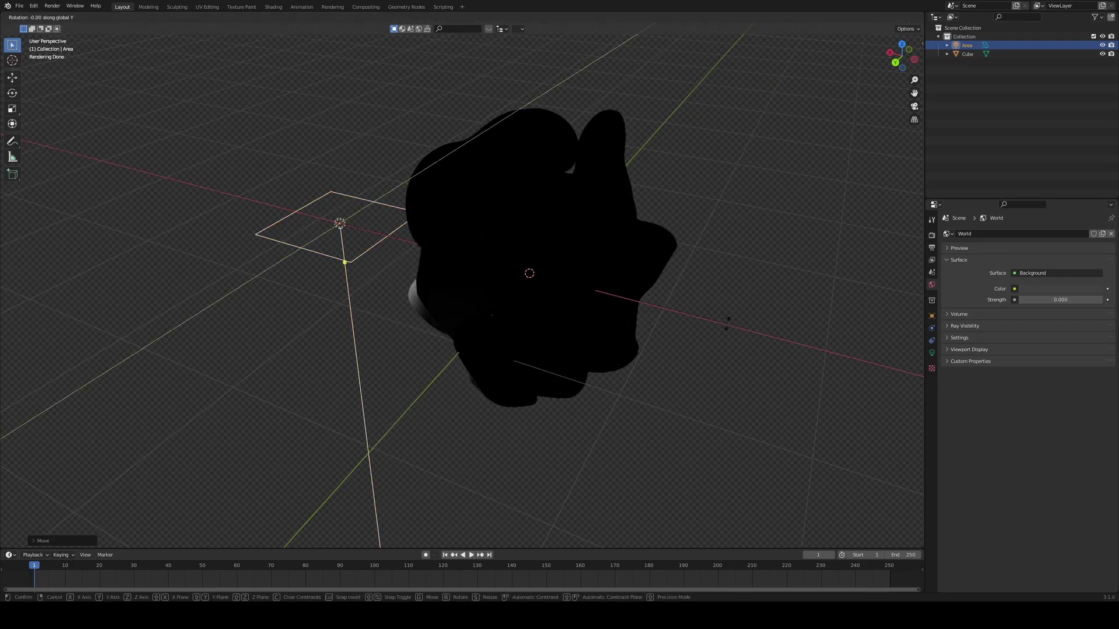
{"action": "type", "text": "90"}
{"action": "left_click", "coordinate": [726, 323]}
Set the area light's power to 250 W and make it a disk about 5.33 m in size
{"action": "middle_click_drag", "start_coordinate": [726, 323], "coordinate": [654, 242]}
{"action": "left_click", "coordinate": [931, 353]}
{"action": "left_click", "coordinate": [1050, 294]}
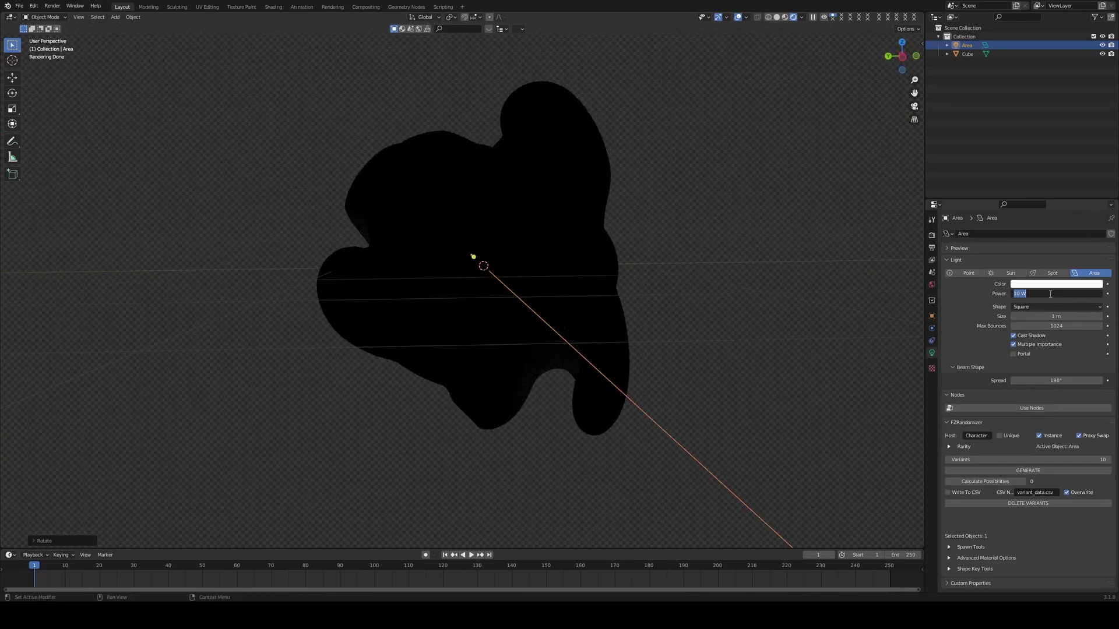
{"action": "type", "text": "250"}
{"action": "key", "text": "Return"}
{"action": "left_click", "coordinate": [1055, 306]}
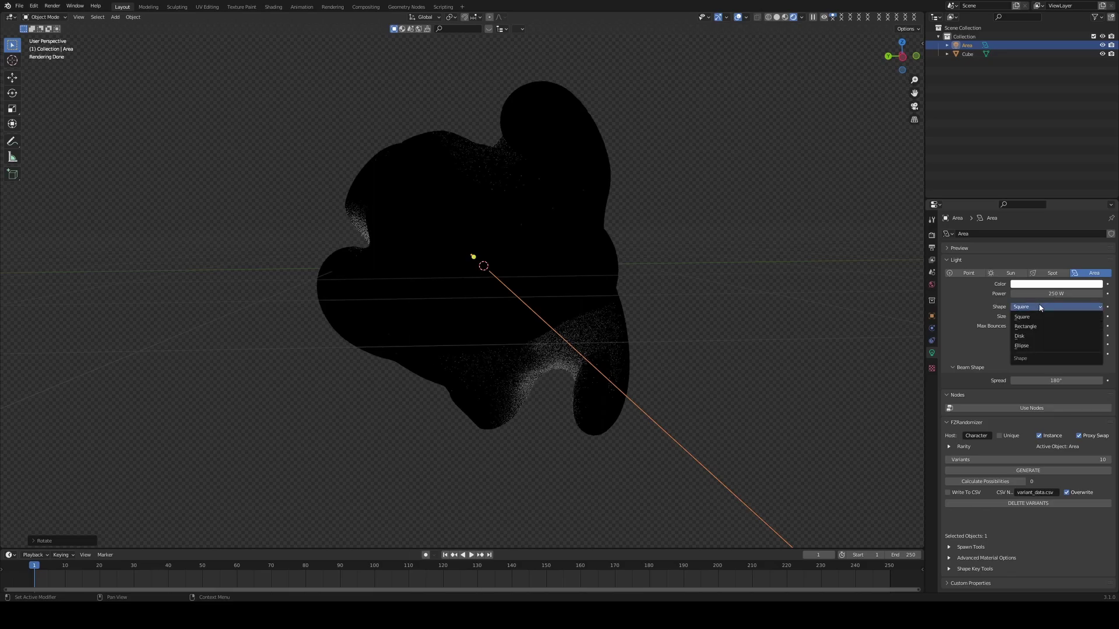
{"action": "left_click", "coordinate": [1039, 336]}
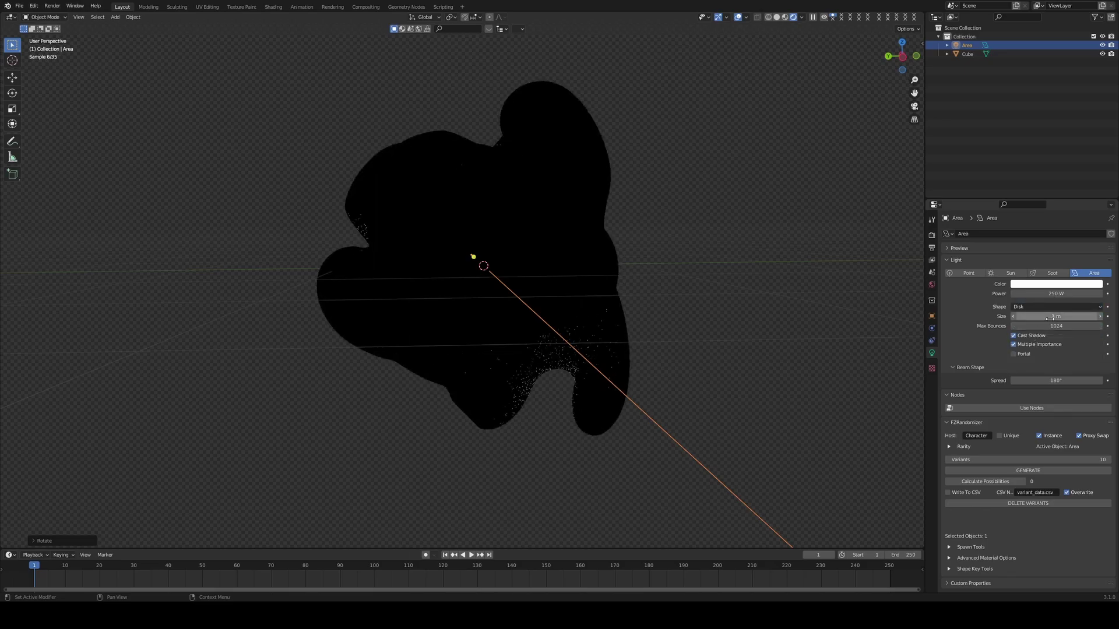
{"action": "left_click_drag", "start_coordinate": [1062, 317], "coordinate": [1103, 316]}
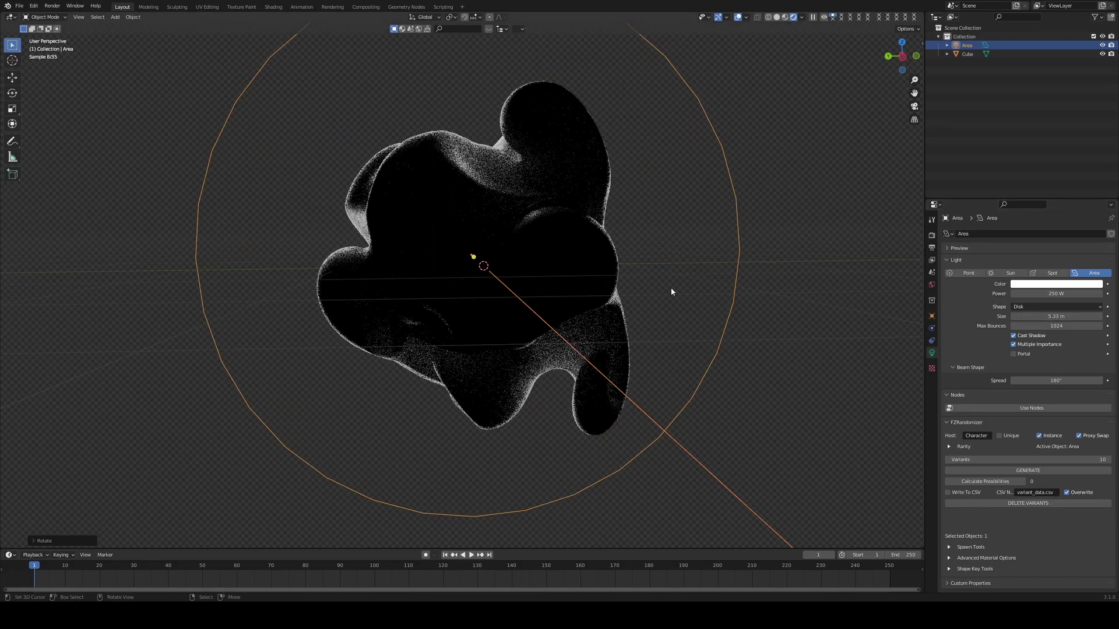
Rotate the sculpture and area light together about the Z axis so the light sits behind the shape in front view
{"action": "middle_click_drag", "start_coordinate": [659, 283], "coordinate": [639, 282]}
{"action": "key", "text": "KP_3"}
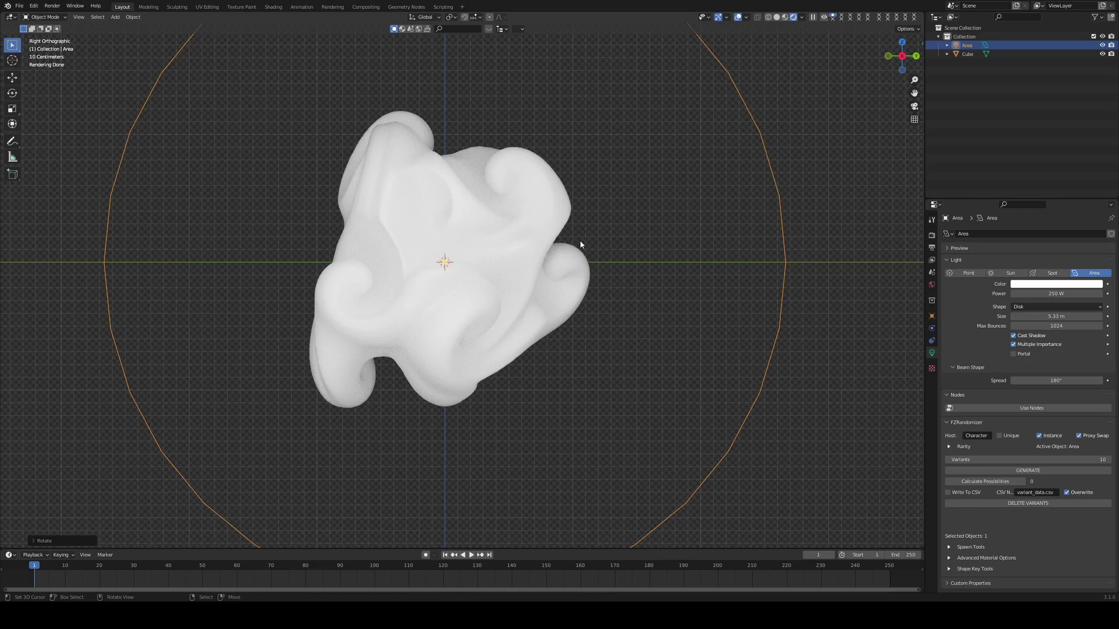
{"action": "key", "text": "KP_1"}
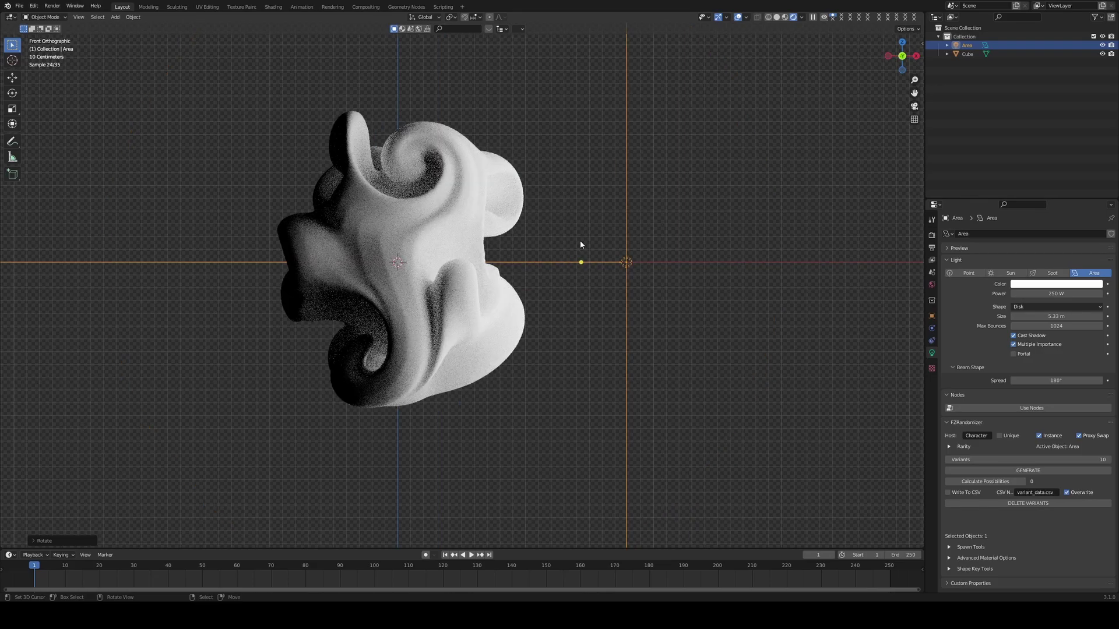
{"action": "left_click", "coordinate": [508, 289], "text": "shift"}
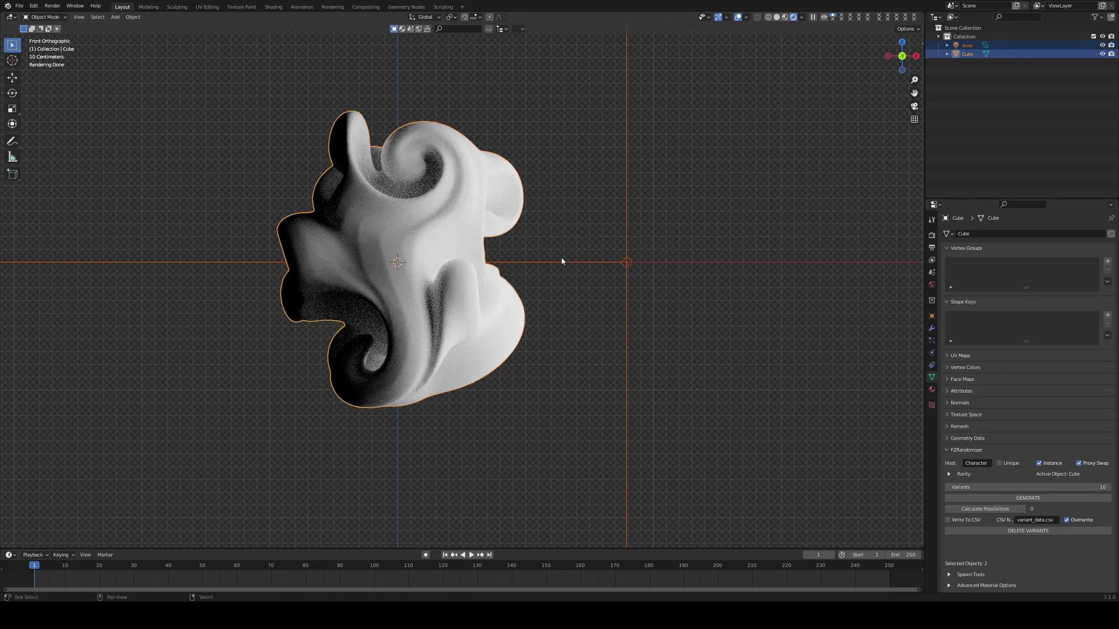
{"action": "key", "text": "r"}
{"action": "key", "text": "z"}
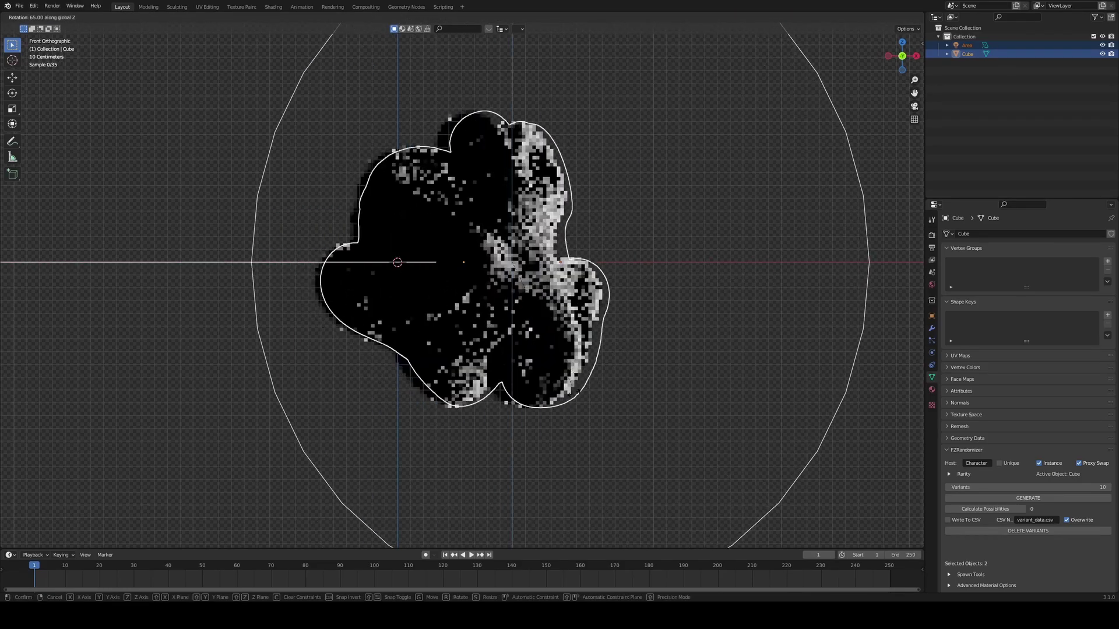
{"action": "left_click", "coordinate": [535, 397]}
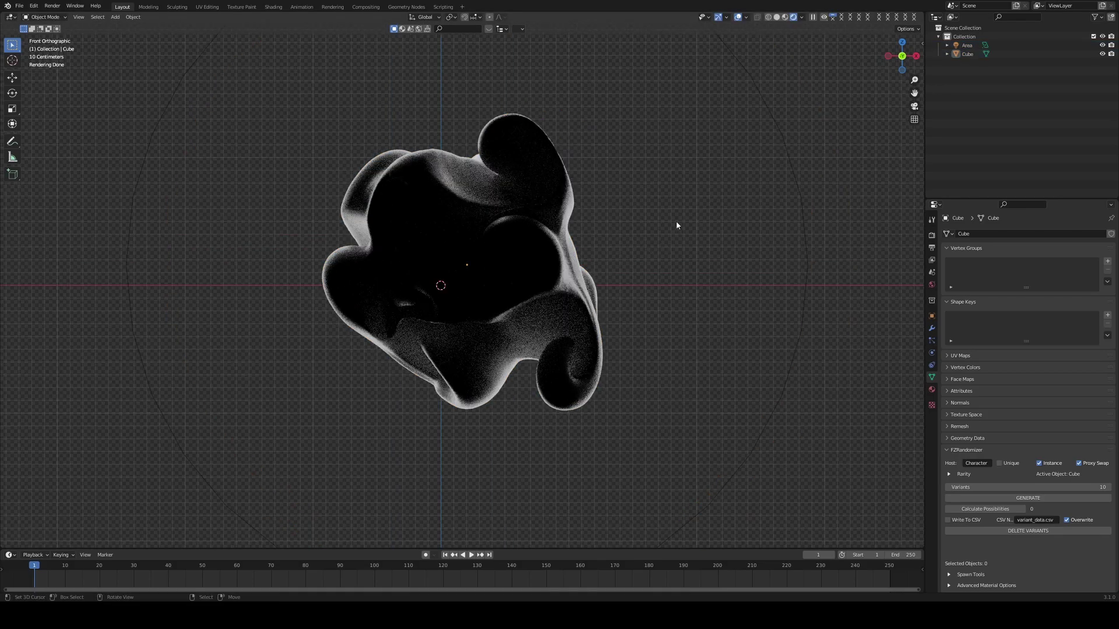
Split the 3D viewport in two, turn the new area into a Shader Editor and hide its sidebar
{"action": "left_click_drag", "start_coordinate": [922, 11], "coordinate": [563, 45]}
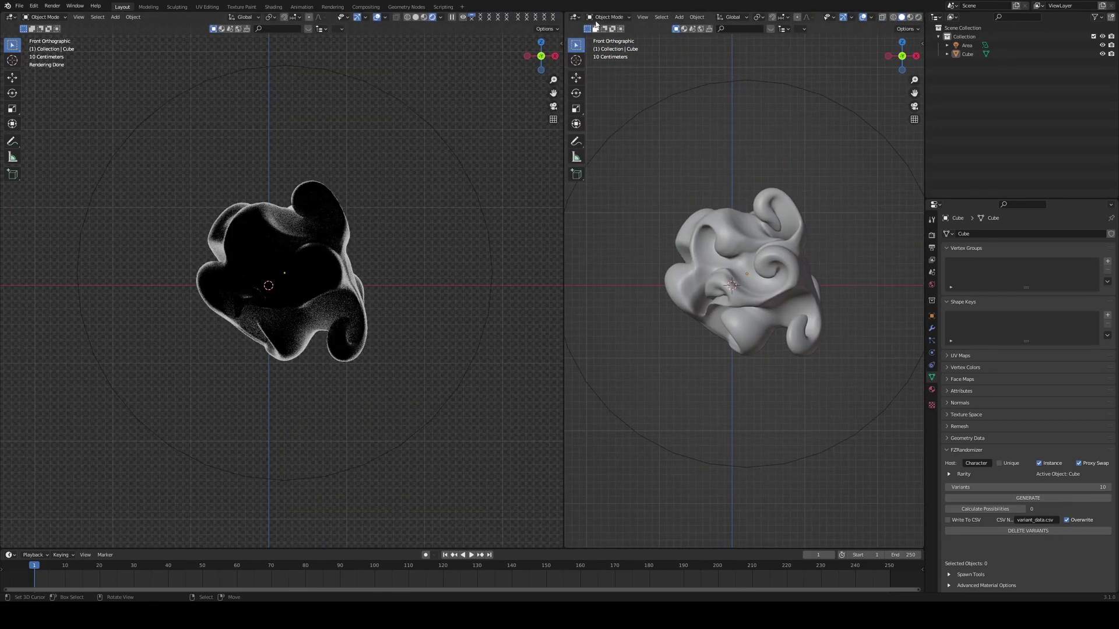
{"action": "left_click", "coordinate": [579, 18]}
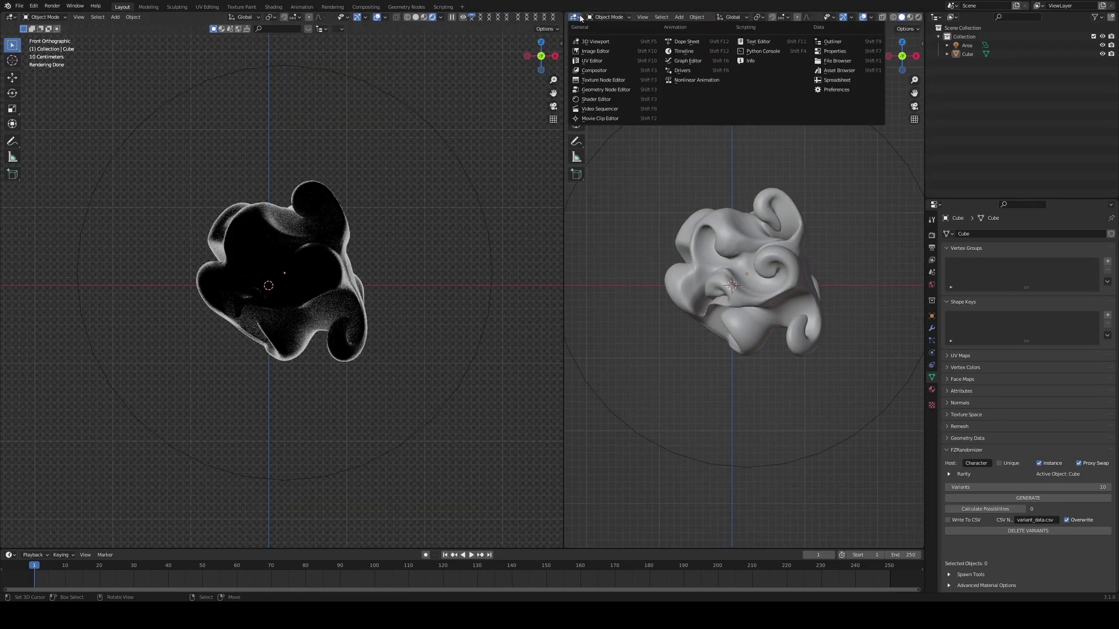
{"action": "left_click", "coordinate": [609, 103]}
{"action": "scroll", "coordinate": [691, 273], "scroll_direction": "up", "scroll_amount": 4}
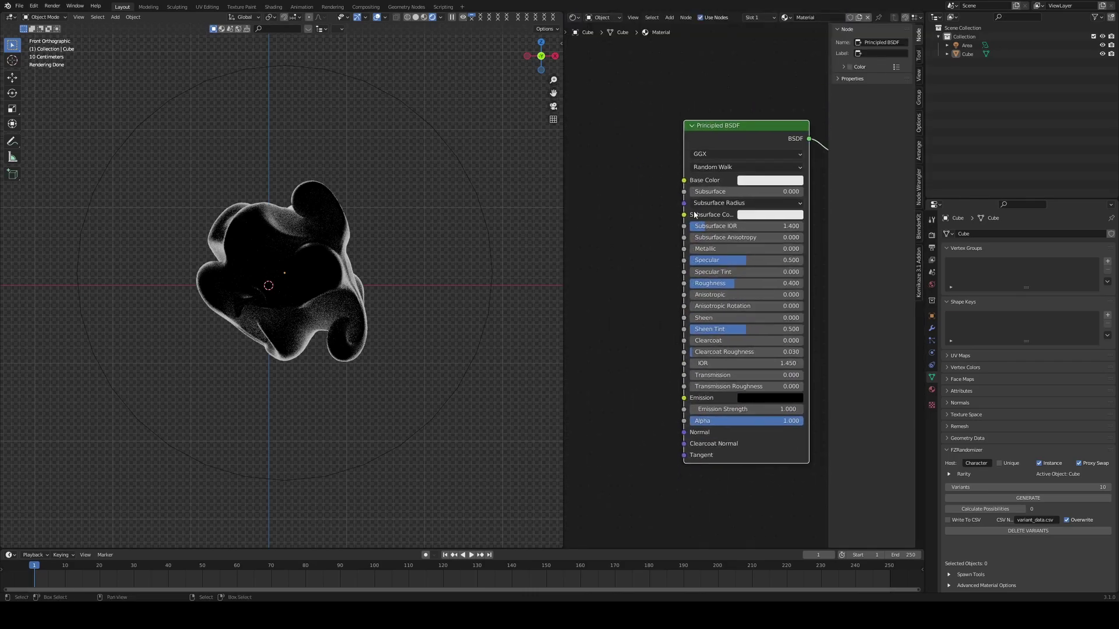
{"action": "scroll", "coordinate": [693, 214], "scroll_direction": "down", "scroll_amount": 1}
{"action": "key", "text": "n"}
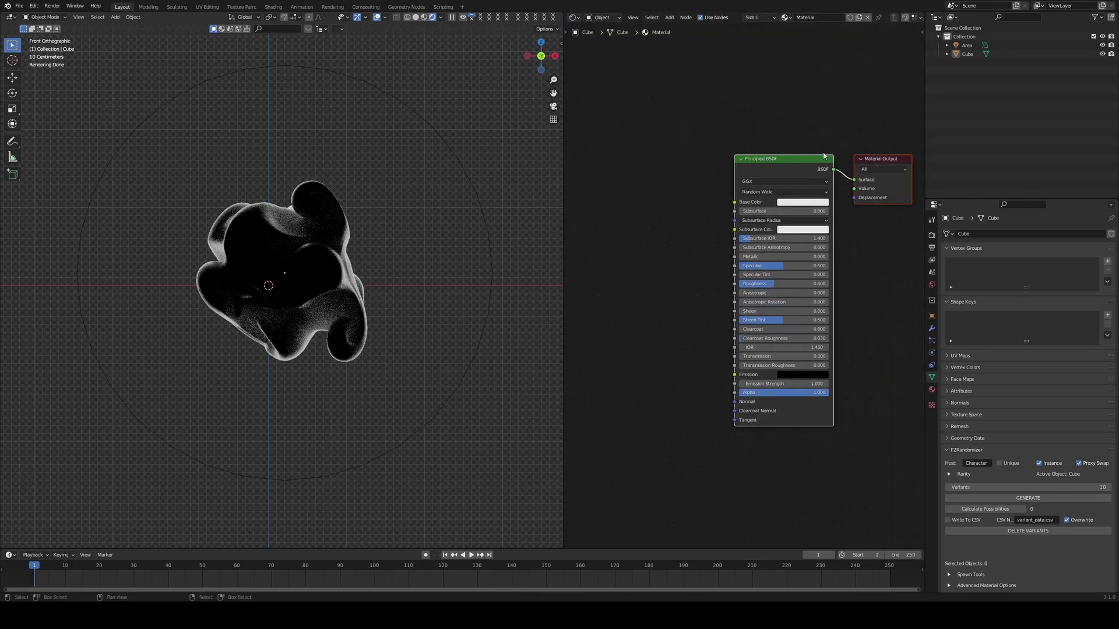
Replace the Principled BSDF with a Principled Volume node connected to the Material Output's Volume input
{"action": "middle_click_drag", "start_coordinate": [766, 166], "coordinate": [799, 152]}
{"action": "key", "text": "x"}
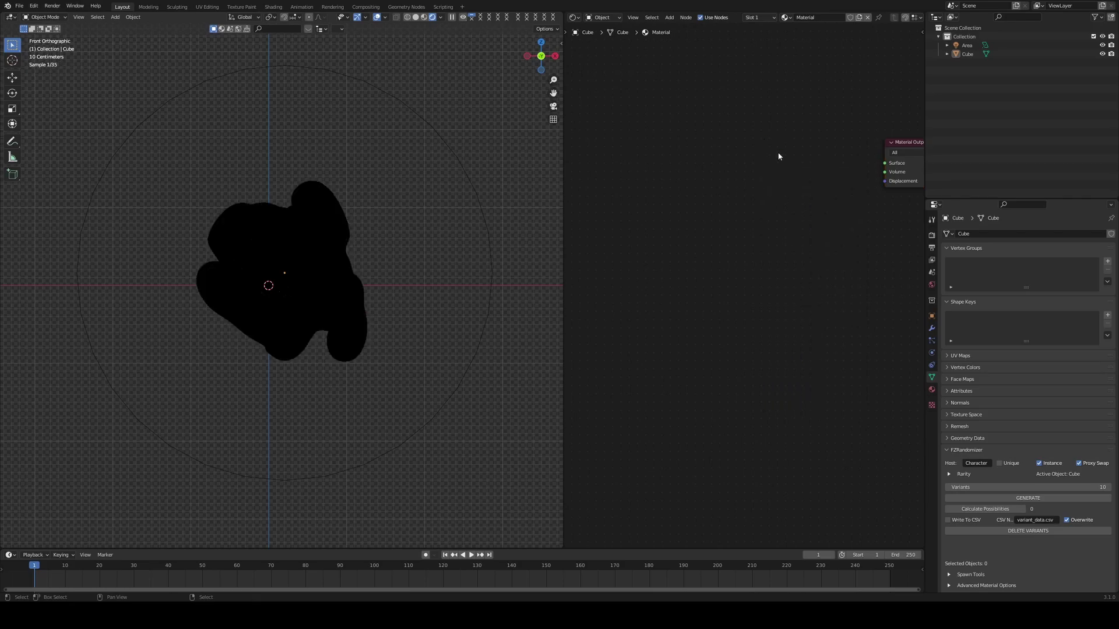
{"action": "key", "text": "shift+a"}
{"action": "left_click", "coordinate": [778, 154]}
{"action": "type", "text": "p"}
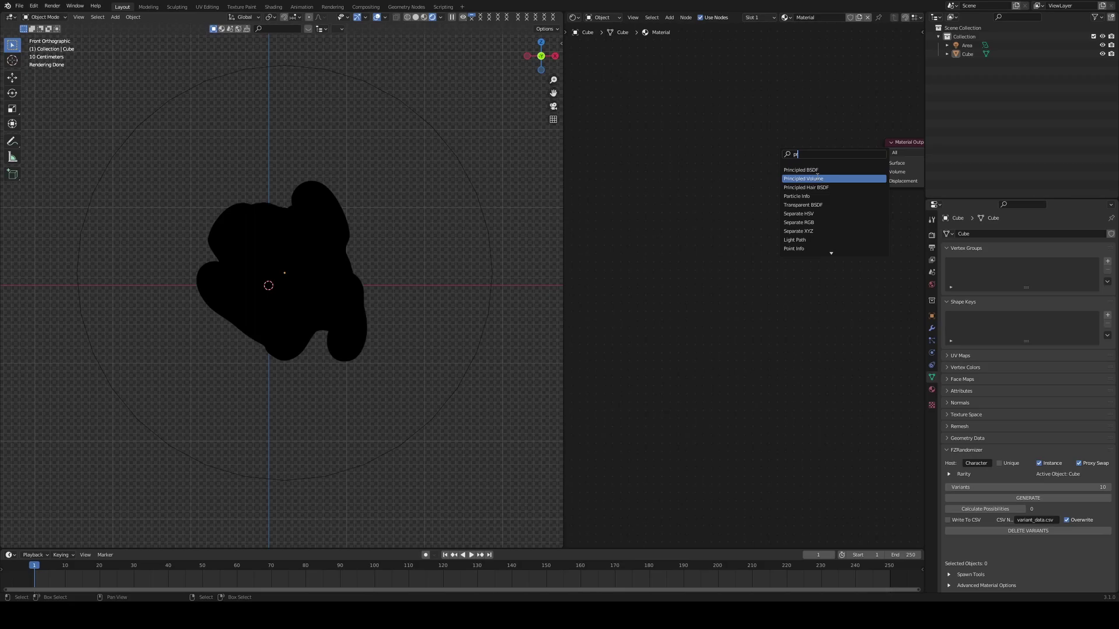
{"action": "left_click", "coordinate": [817, 178]}
{"action": "left_click_drag", "start_coordinate": [832, 157], "coordinate": [886, 170]}
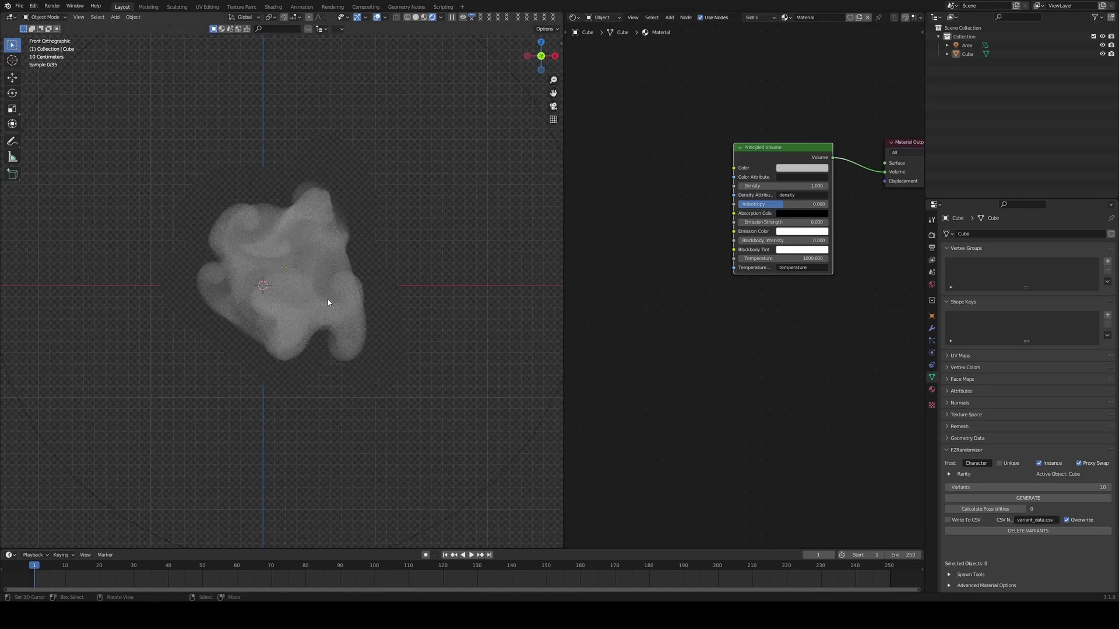
Set the Principled Volume's base color to pure white, with a value of 1.000
{"action": "scroll", "coordinate": [364, 291], "scroll_direction": "up", "scroll_amount": 3}
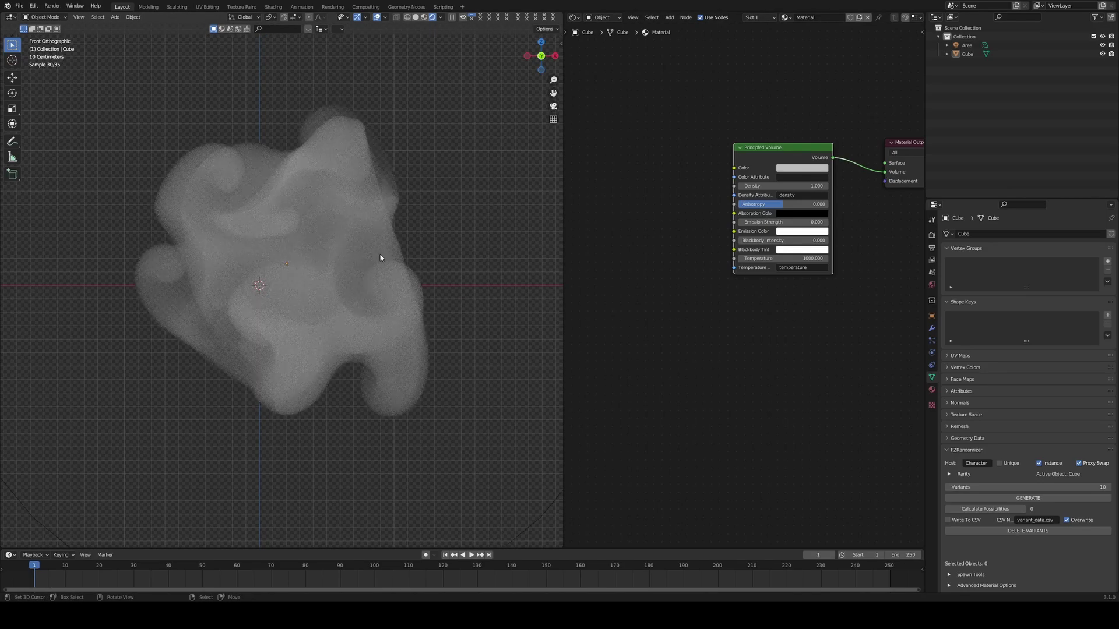
{"action": "left_click", "coordinate": [807, 169]}
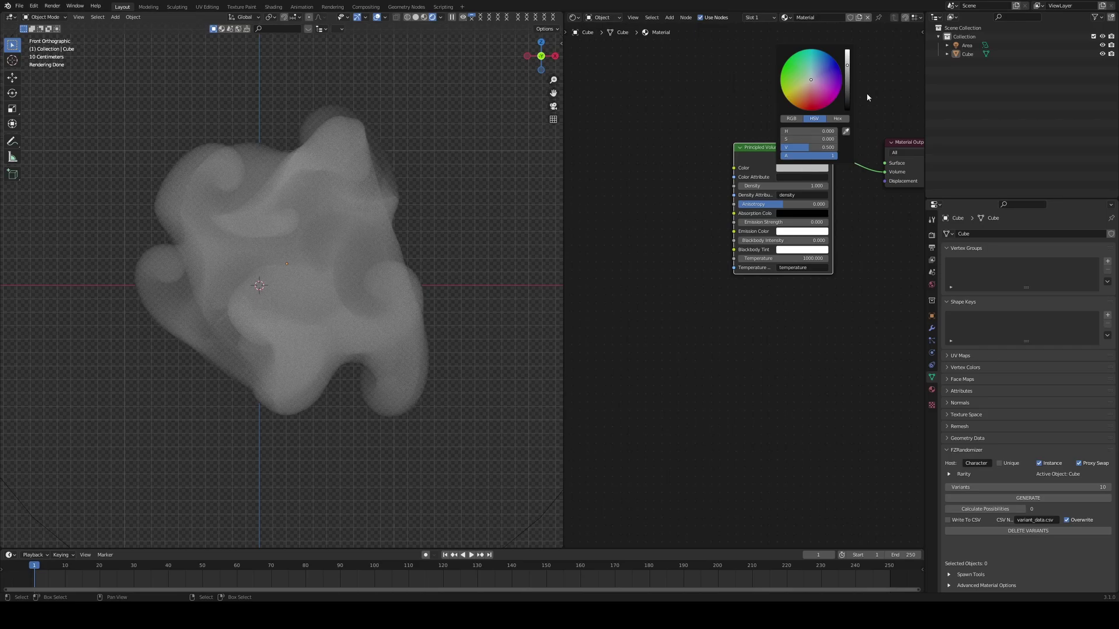
{"action": "left_click_drag", "start_coordinate": [847, 66], "coordinate": [847, 49]}
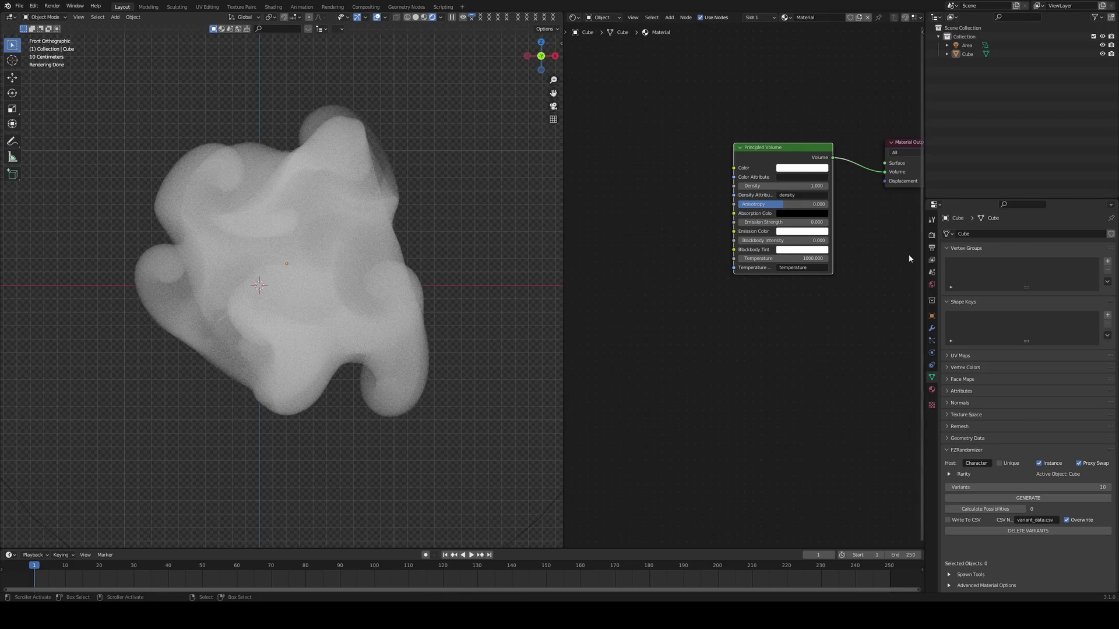
Try 0 Volume bounces in the render's light path settings and inspect the volume from another angle
{"action": "left_click", "coordinate": [931, 247]}
{"action": "left_click", "coordinate": [931, 235]}
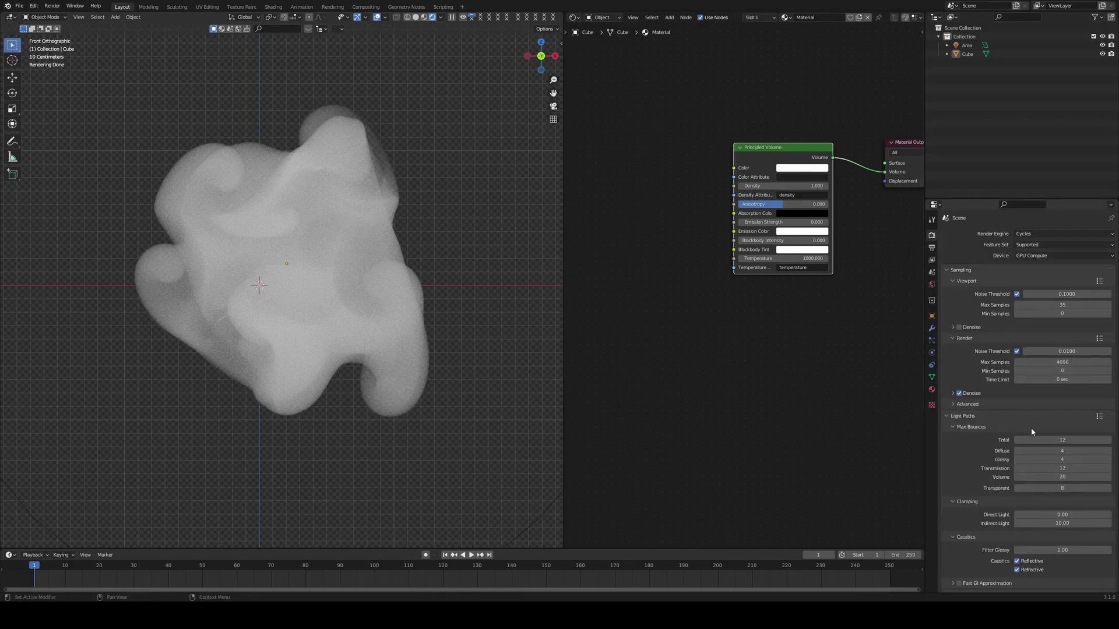
{"action": "left_click_drag", "start_coordinate": [1071, 479], "coordinate": [996, 479]}
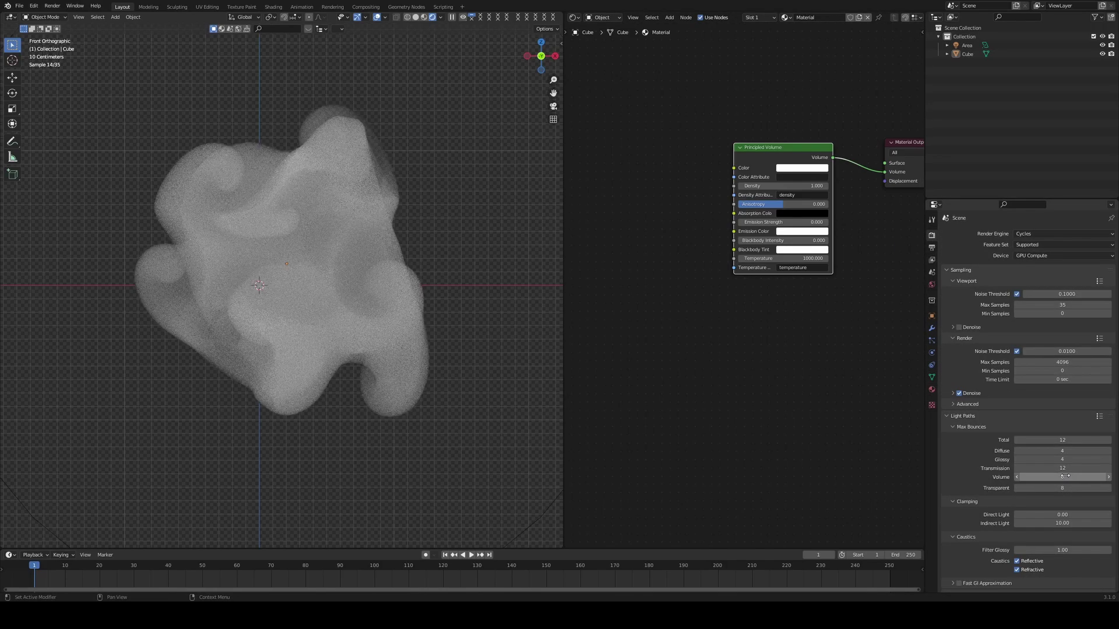
{"action": "middle_click_drag", "start_coordinate": [291, 356], "coordinate": [383, 354]}
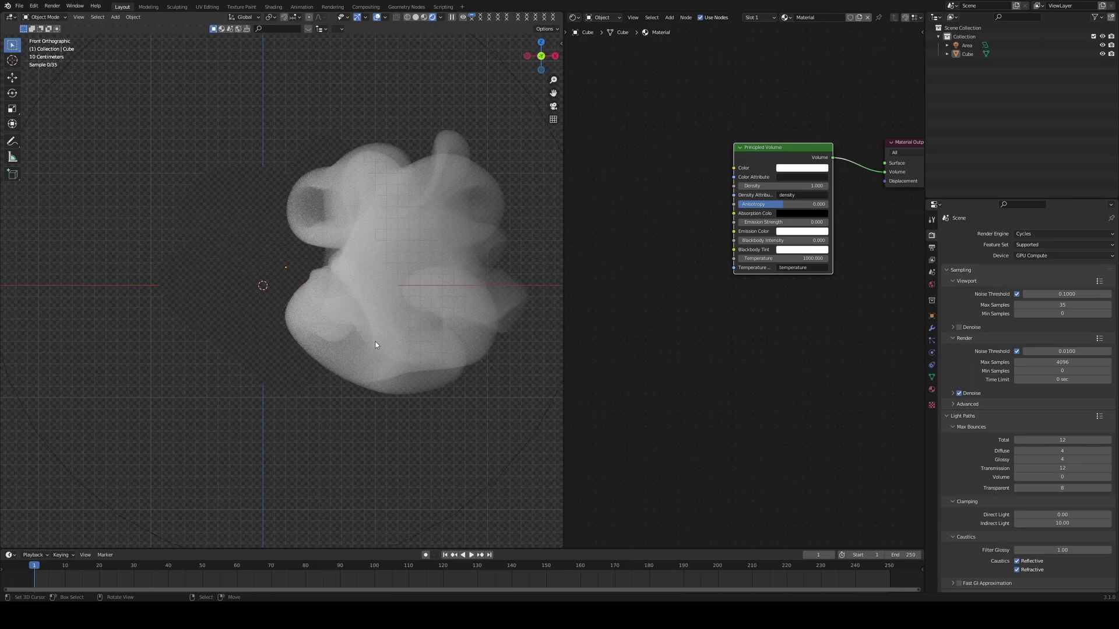
Set the maximum Volume light bounces to 20 and show the shape in front view
{"action": "key", "text": "KP_1"}
{"action": "left_click", "coordinate": [1043, 478]}
{"action": "type", "text": "20"}
{"action": "key", "text": "Return"}
{"action": "scroll", "coordinate": [468, 283], "scroll_direction": "up", "scroll_amount": 3}
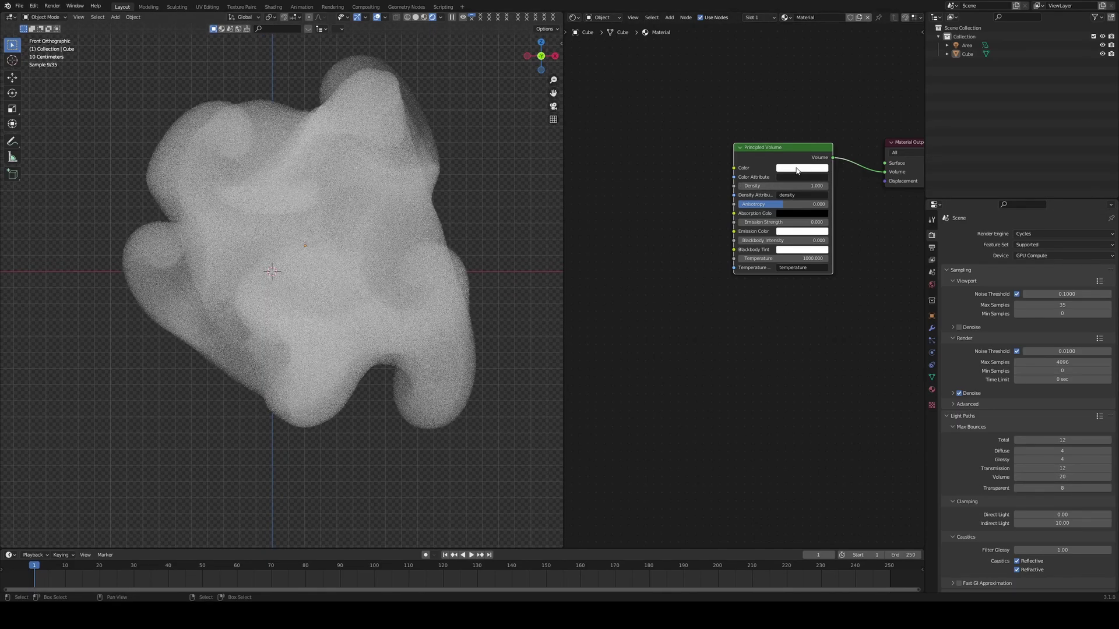
Raise the Principled Volume's density to 10.3 and tint its color pale yellow
{"action": "mouse_move", "coordinate": [779, 186]}
{"action": "left_mouse_down"}
{"action": "mouse_move", "coordinate": [851, 187]}
{"action": "mouse_move", "coordinate": [763, 185]}
{"action": "left_mouse_up"}
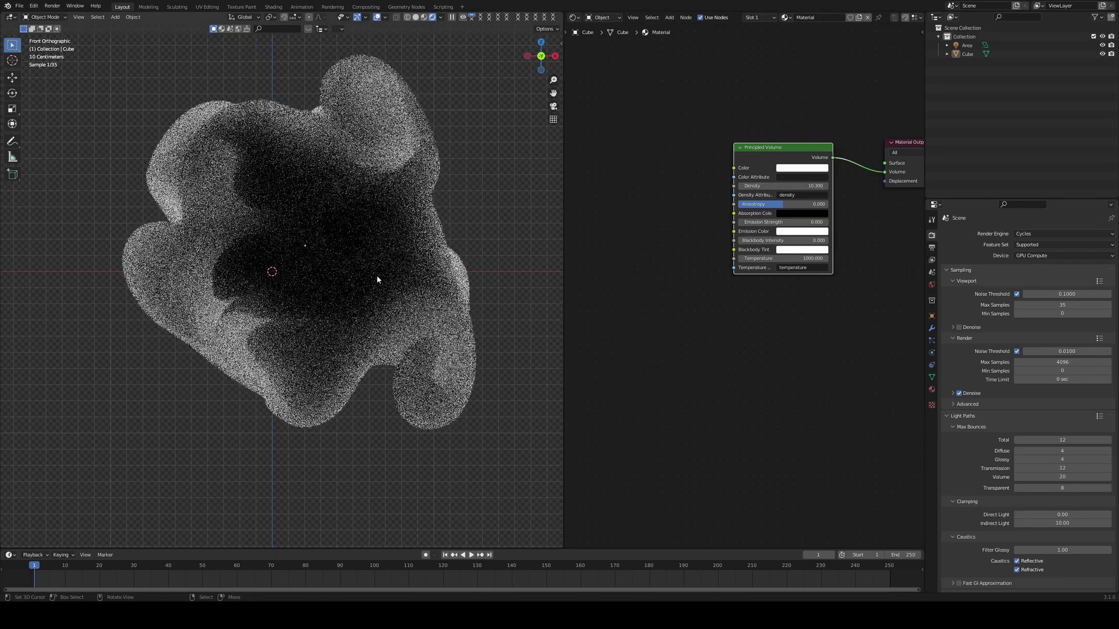
{"action": "scroll", "coordinate": [282, 244], "scroll_direction": "down", "scroll_amount": 1}
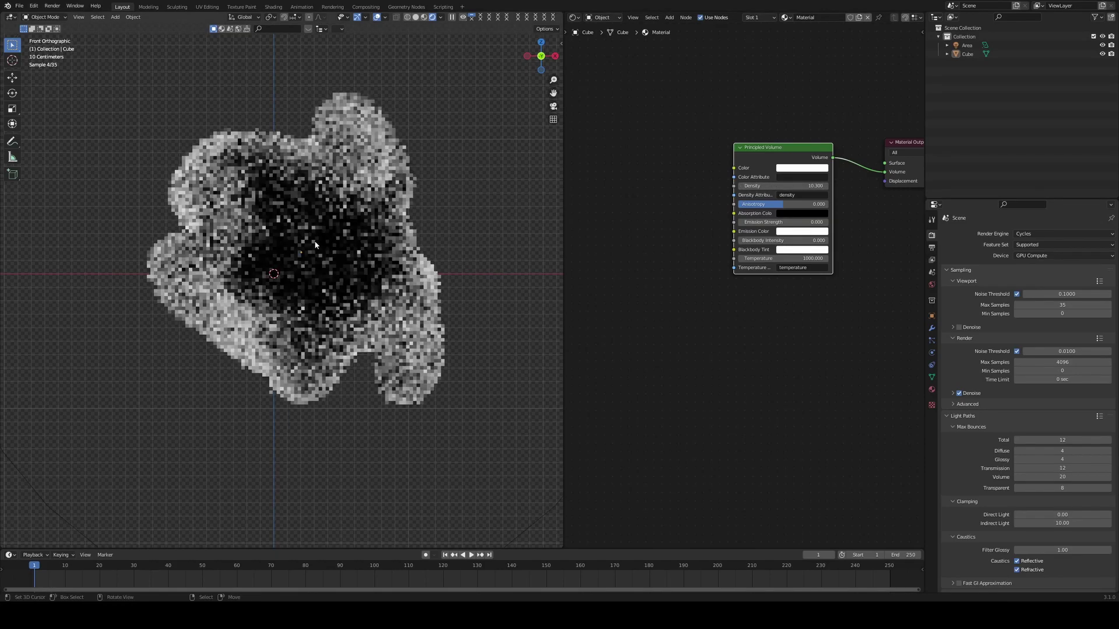
{"action": "left_click", "coordinate": [786, 169]}
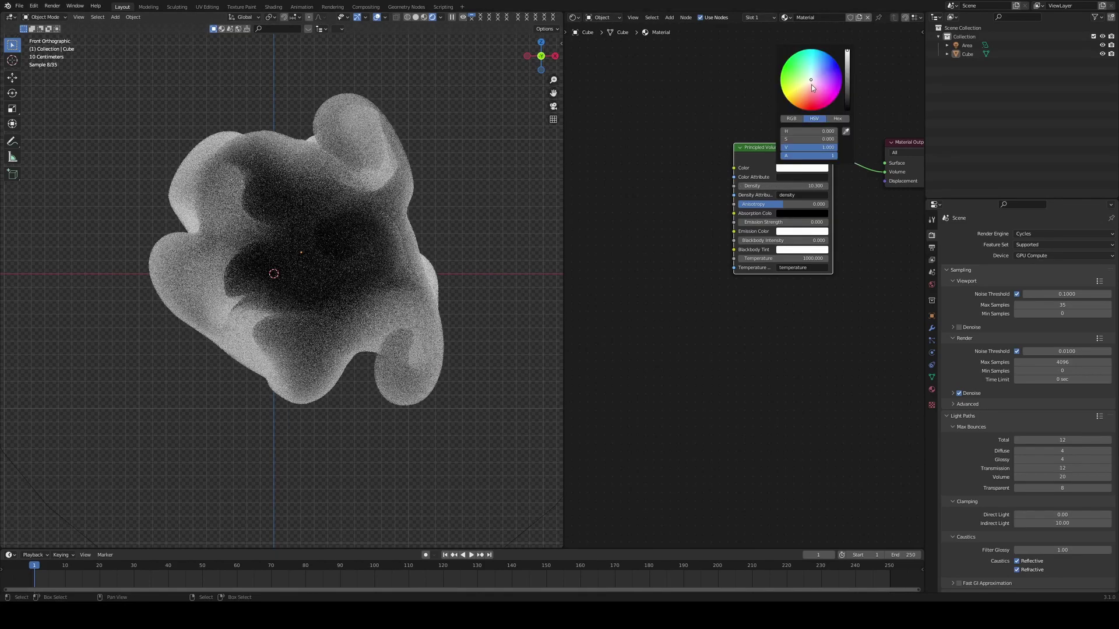
{"action": "left_click_drag", "start_coordinate": [812, 87], "coordinate": [808, 84]}
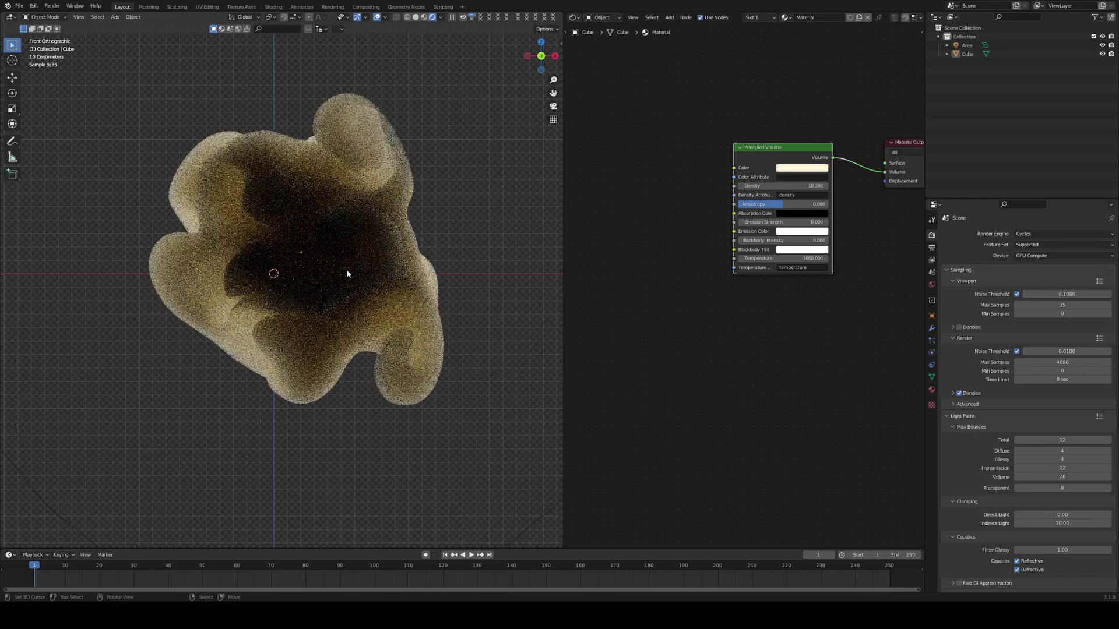
{"action": "middle_click_drag", "start_coordinate": [346, 269], "coordinate": [451, 272]}
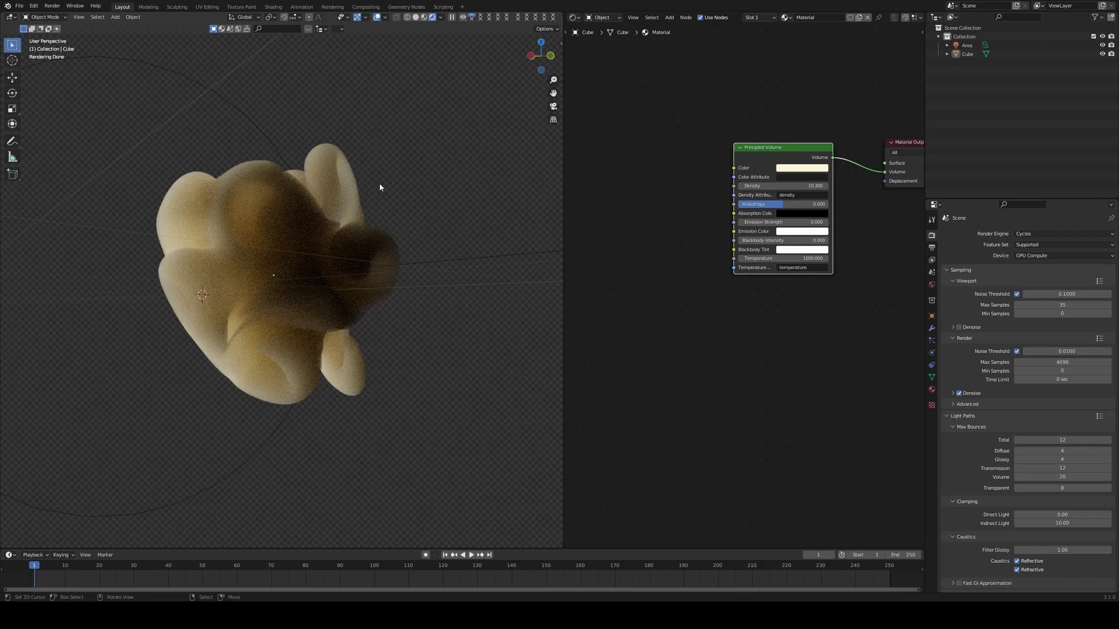
Switch the viewport to solid shading and delete both the sculpted cube and the area light
{"action": "key", "text": "z"}
{"action": "mouse_move", "coordinate": [396, 184]}
{"action": "middle_mouse_down"}
{"action": "mouse_move", "coordinate": [352, 205]}
{"action": "mouse_move", "coordinate": [368, 245]}
{"action": "middle_mouse_up"}
{"action": "right_click", "coordinate": [344, 282]}
{"action": "key", "text": "x"}
{"action": "left_click", "coordinate": [345, 283]}
{"action": "mouse_move", "coordinate": [350, 283]}
{"action": "middle_mouse_down"}
{"action": "mouse_move", "coordinate": [384, 284]}
{"action": "mouse_move", "coordinate": [218, 270]}
{"action": "middle_mouse_up"}
{"action": "left_click", "coordinate": [203, 267]}
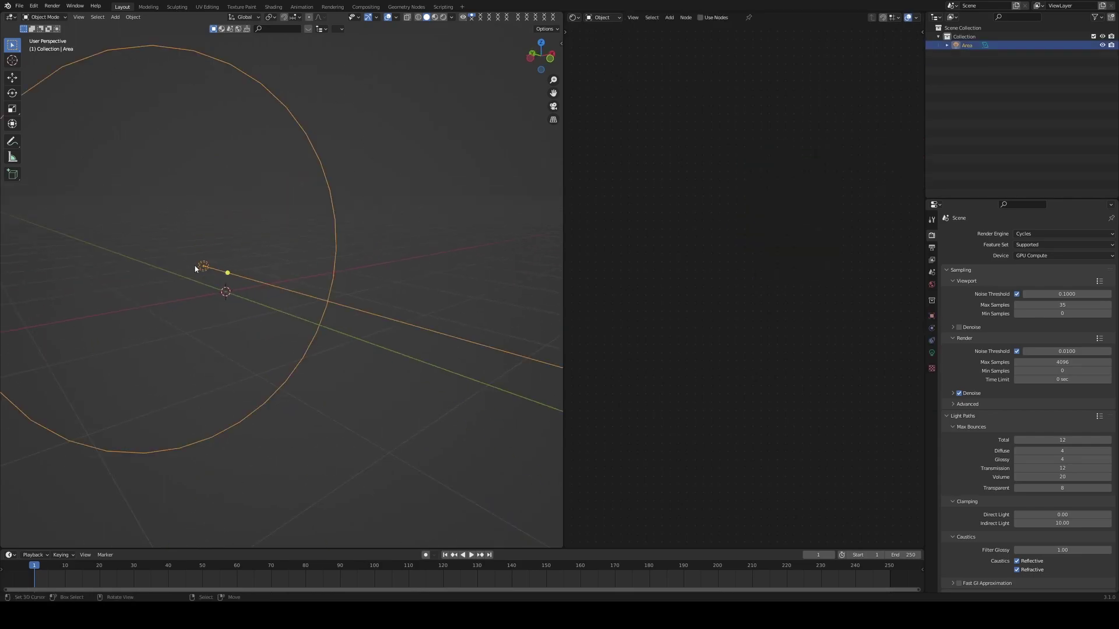
{"action": "key", "text": "x"}
{"action": "left_click", "coordinate": [255, 257]}
Assign an Environment Texture with veranda_2k.hdr to the world background's color
{"action": "left_click", "coordinate": [931, 284]}
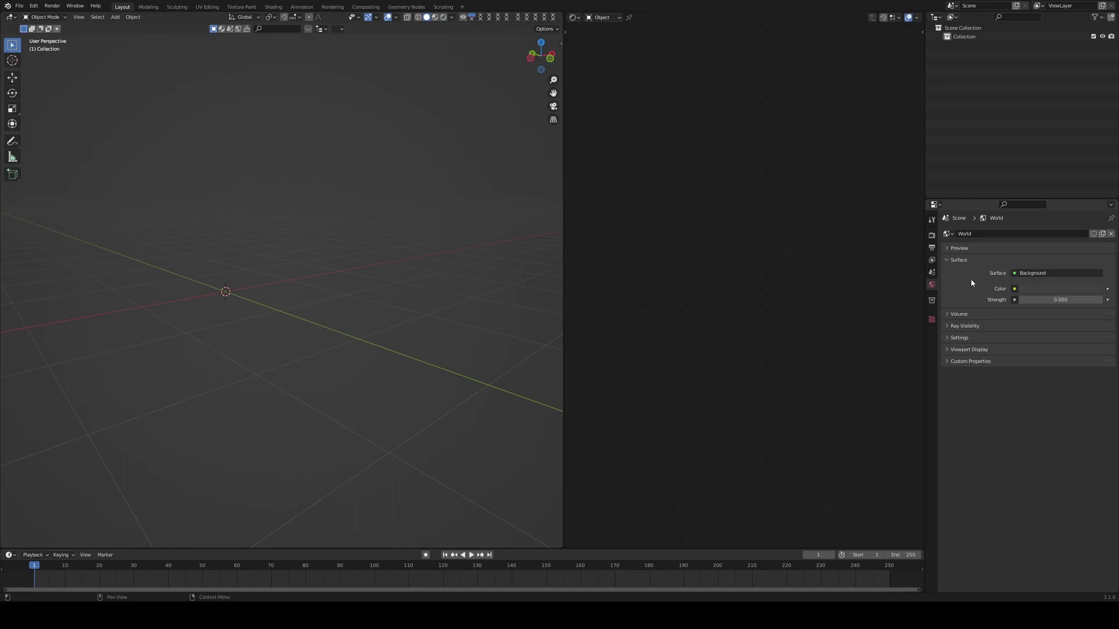
{"action": "left_click", "coordinate": [1014, 289]}
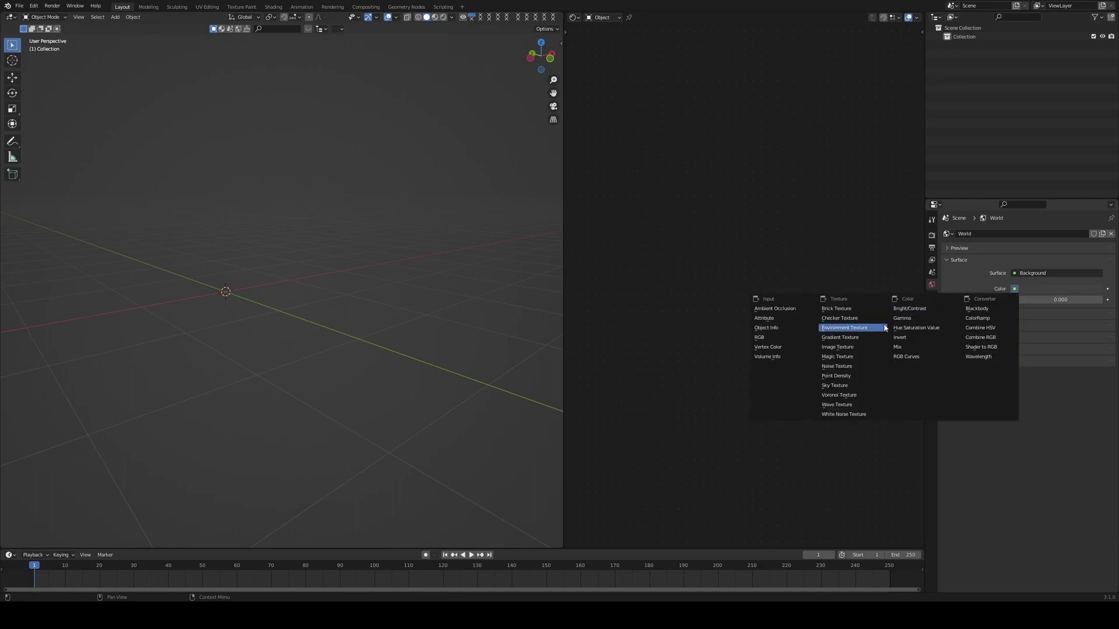
{"action": "left_click", "coordinate": [858, 330]}
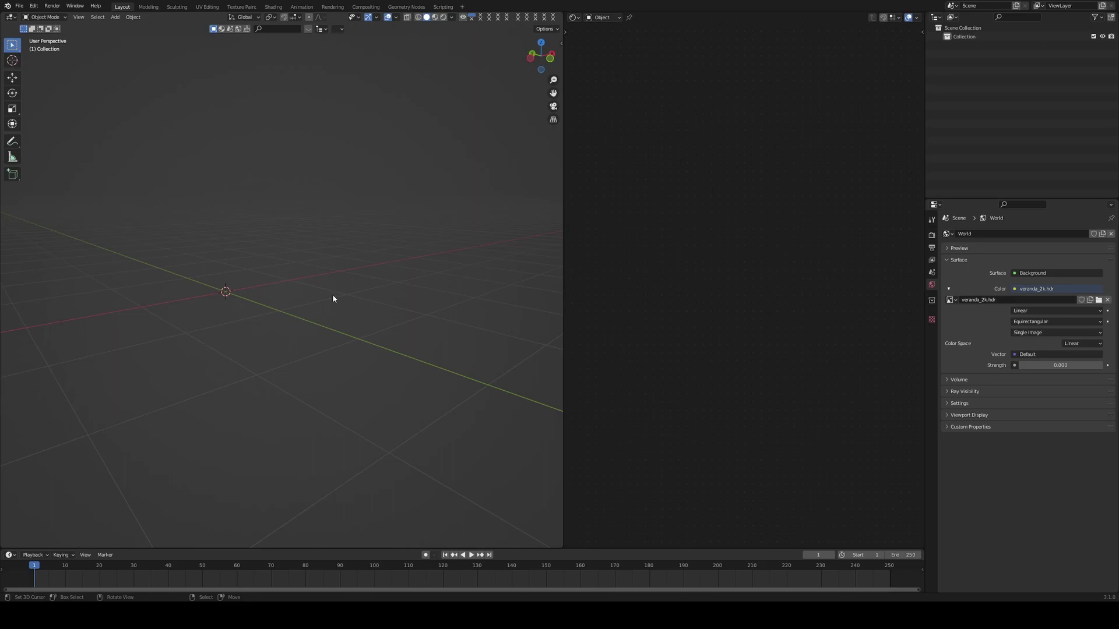
Widen the 3D viewport to about two thirds of the window by narrowing the Shader Editor
{"action": "mouse_move", "coordinate": [418, 306]}
{"action": "middle_mouse_down"}
{"action": "mouse_move", "coordinate": [349, 330]}
{"action": "mouse_move", "coordinate": [396, 303]}
{"action": "middle_mouse_up"}
{"action": "left_click_drag", "start_coordinate": [563, 58], "coordinate": [730, 67]}
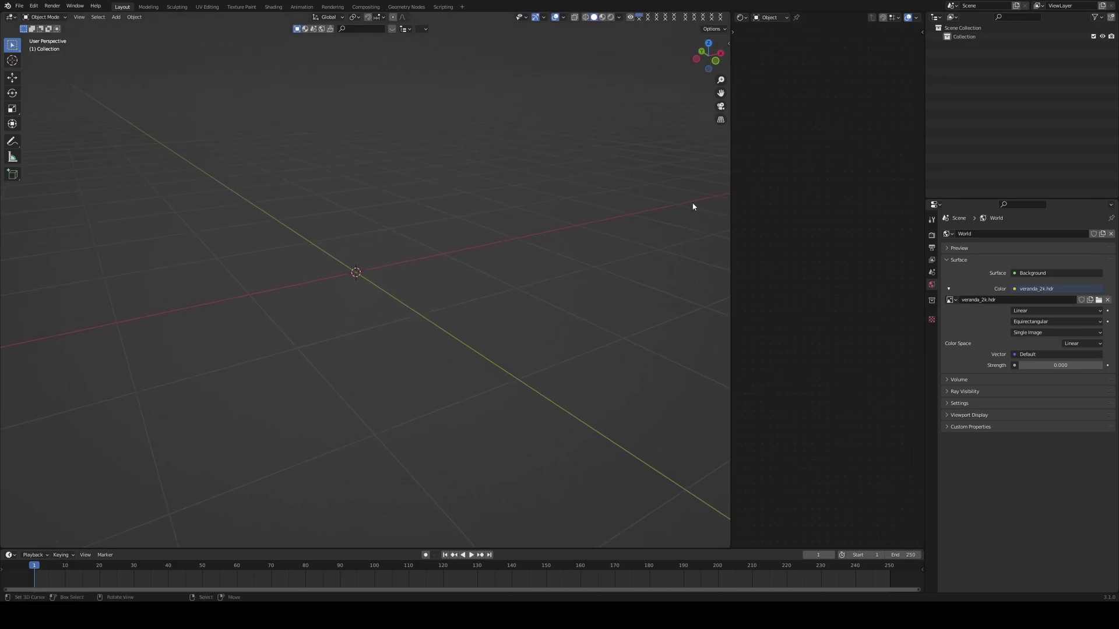
{"action": "middle_click_drag", "start_coordinate": [400, 253], "coordinate": [392, 281]}
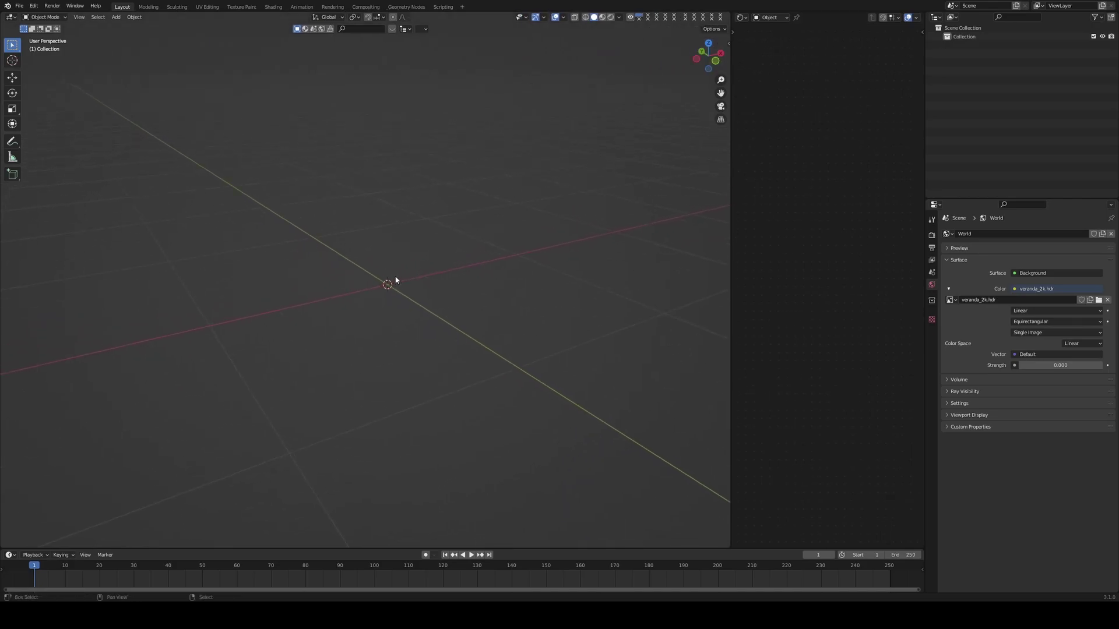
Add a new cube at the origin and flatten it along the Z axis into a thin slab
{"action": "key", "text": "shift+a"}
{"action": "left_click", "coordinate": [429, 285]}
{"action": "scroll", "coordinate": [644, 287], "scroll_direction": "down", "scroll_amount": 4}
{"action": "scroll", "coordinate": [664, 310], "scroll_direction": "up", "scroll_amount": 3}
{"action": "key", "text": "s"}
{"action": "key", "text": "z"}
{"action": "left_click", "coordinate": [425, 312]}
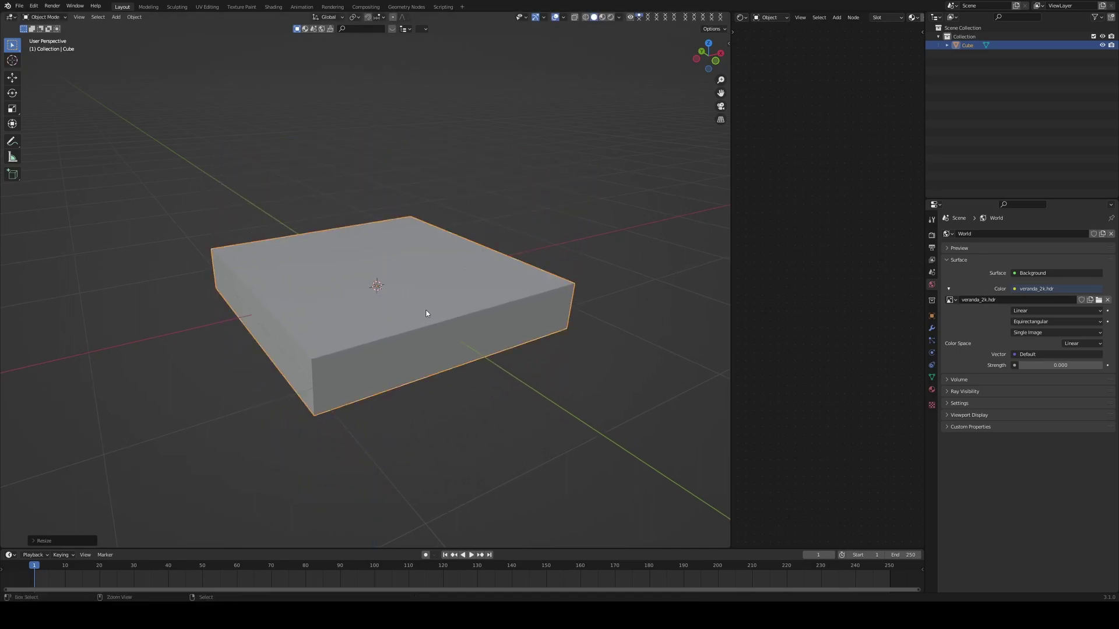
Apply the flattened cube's scale, and add and apply a Subdivision modifier with 3 viewport levels
{"action": "key", "text": "ctrl+a"}
{"action": "left_click", "coordinate": [427, 310]}
{"action": "key", "text": "ctrl+3"}
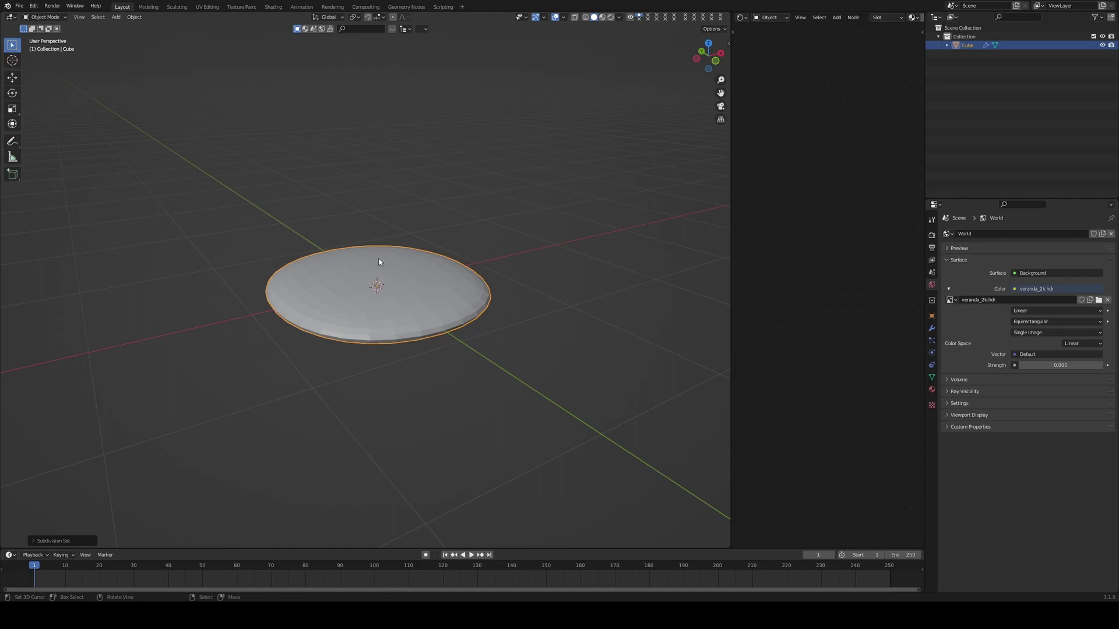
{"action": "left_click", "coordinate": [931, 328]}
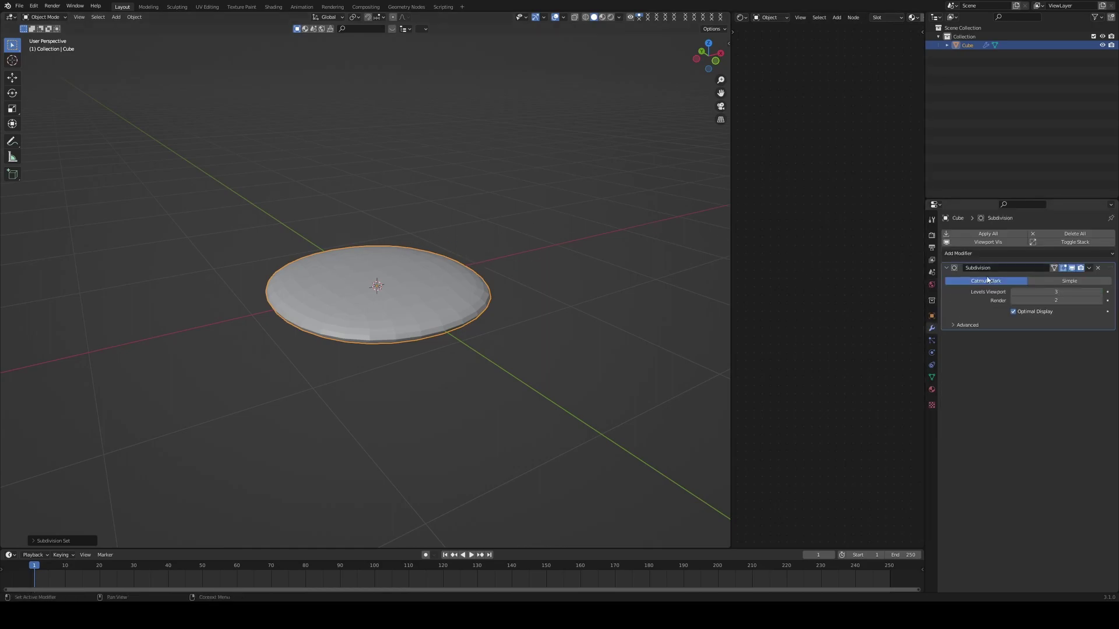
{"action": "key", "text": "ctrl+a"}
{"action": "key", "text": "Tab"}
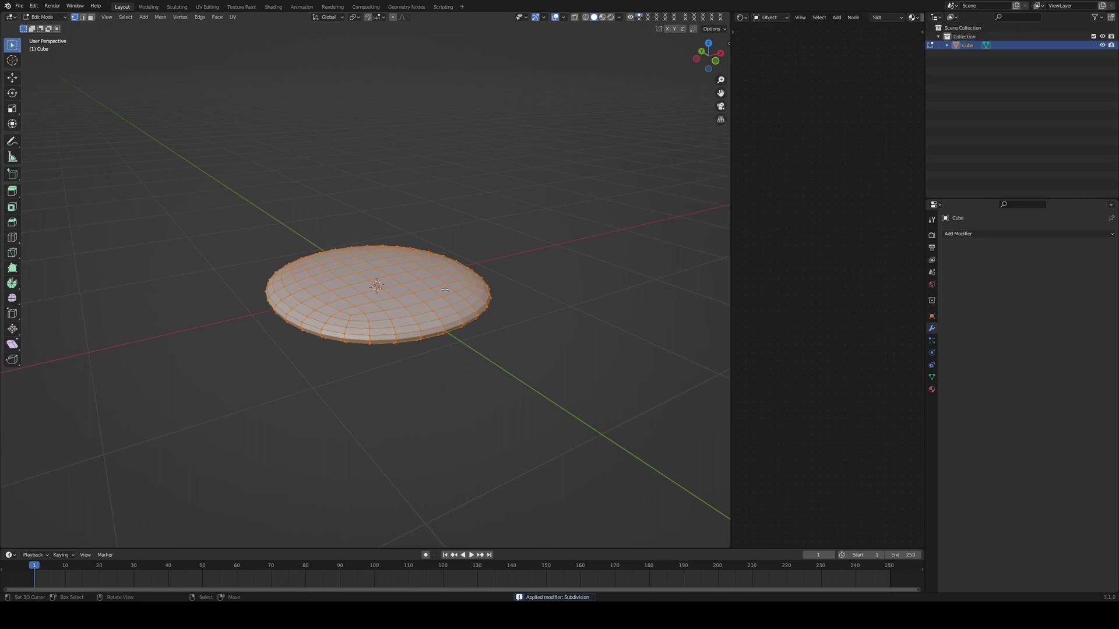
{"action": "key", "text": "Tab"}
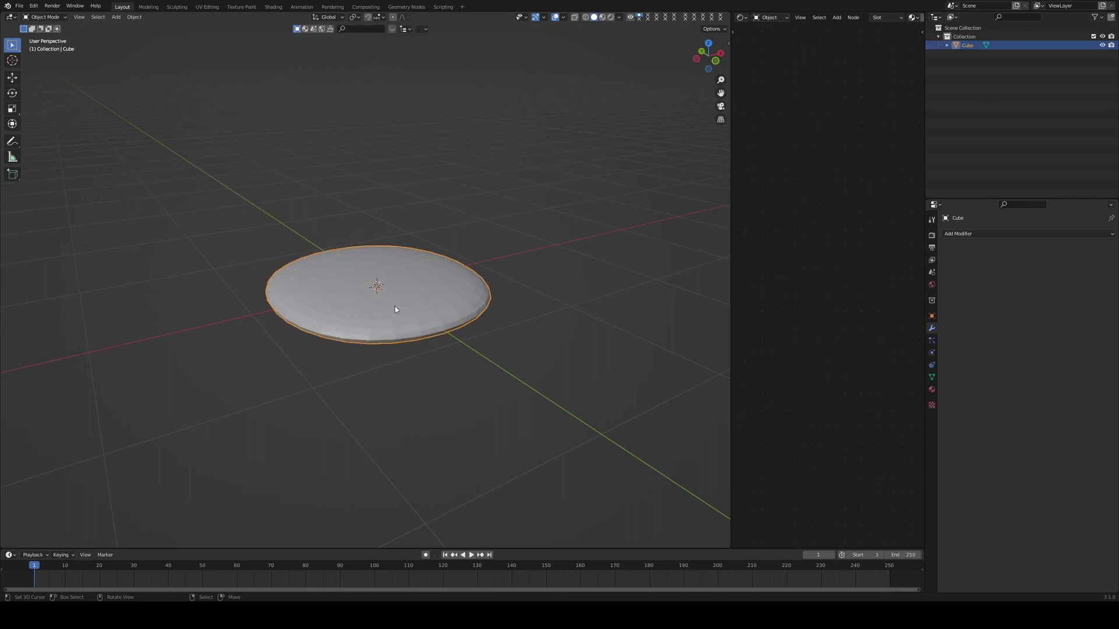
Put the rounded disc into Sculpt Mode and enable Dyntopo, accepting the vertex data warning
{"action": "left_click", "coordinate": [52, 19]}
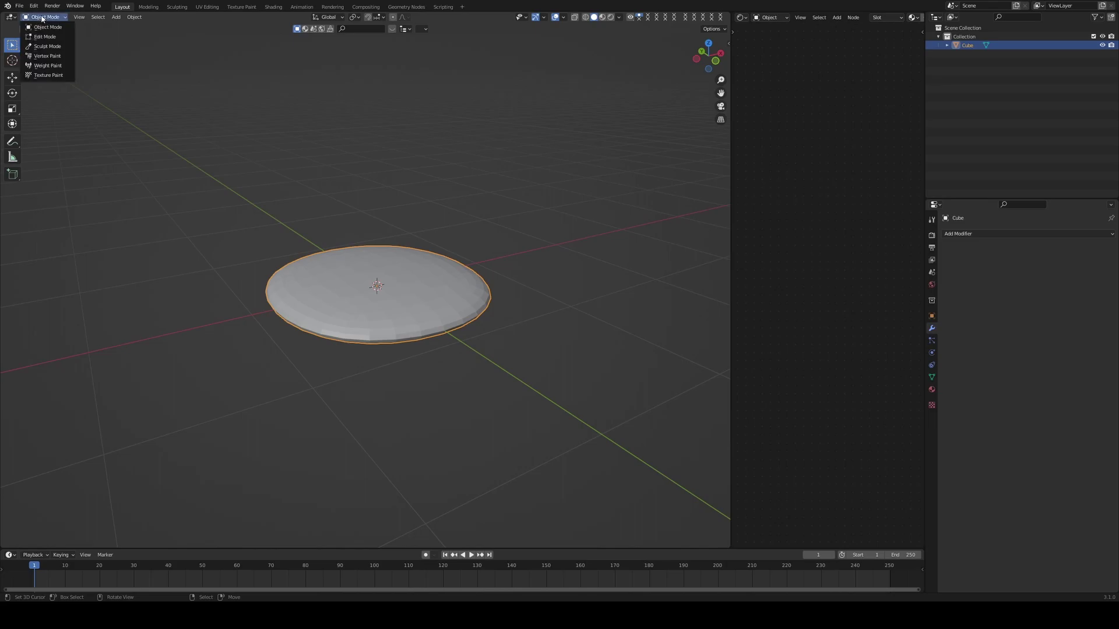
{"action": "left_click", "coordinate": [52, 47]}
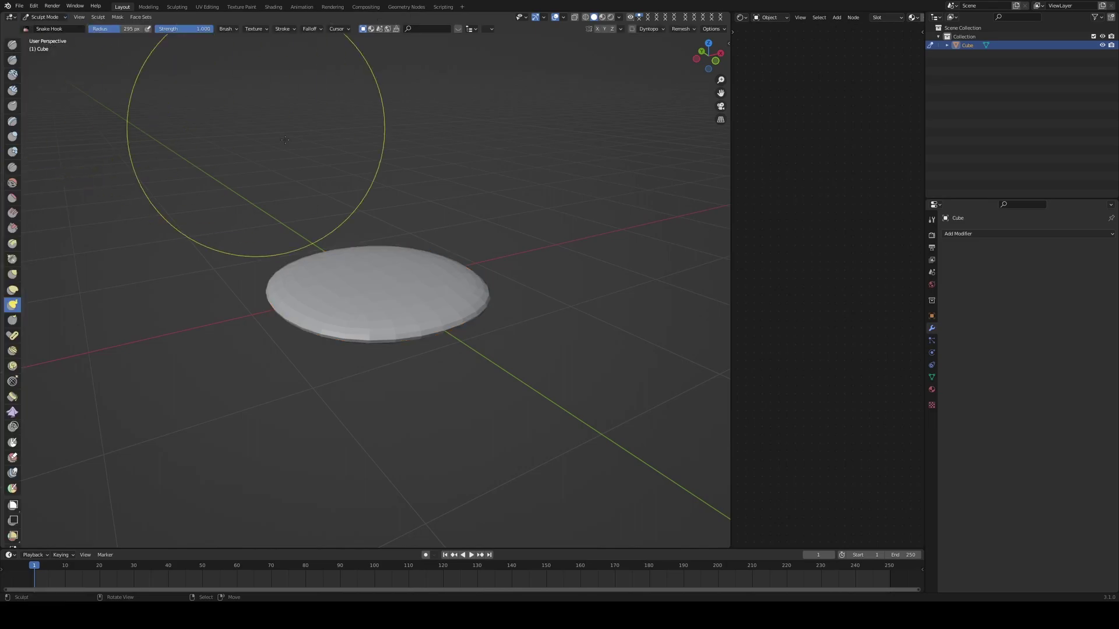
{"action": "left_click", "coordinate": [633, 29]}
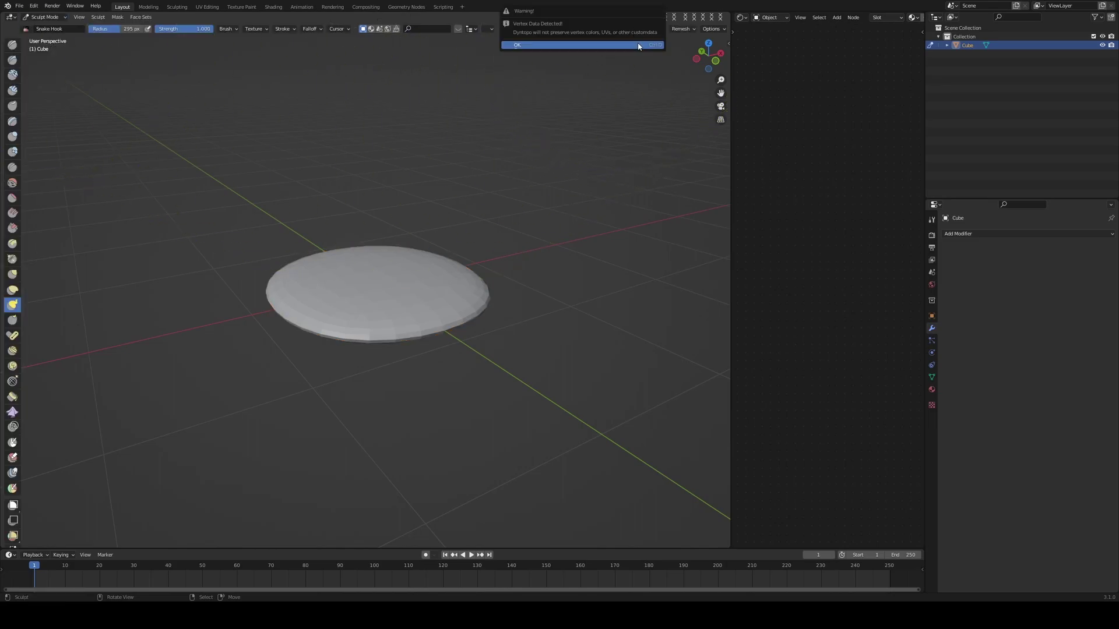
{"action": "left_click", "coordinate": [638, 44]}
{"action": "left_click", "coordinate": [649, 29]}
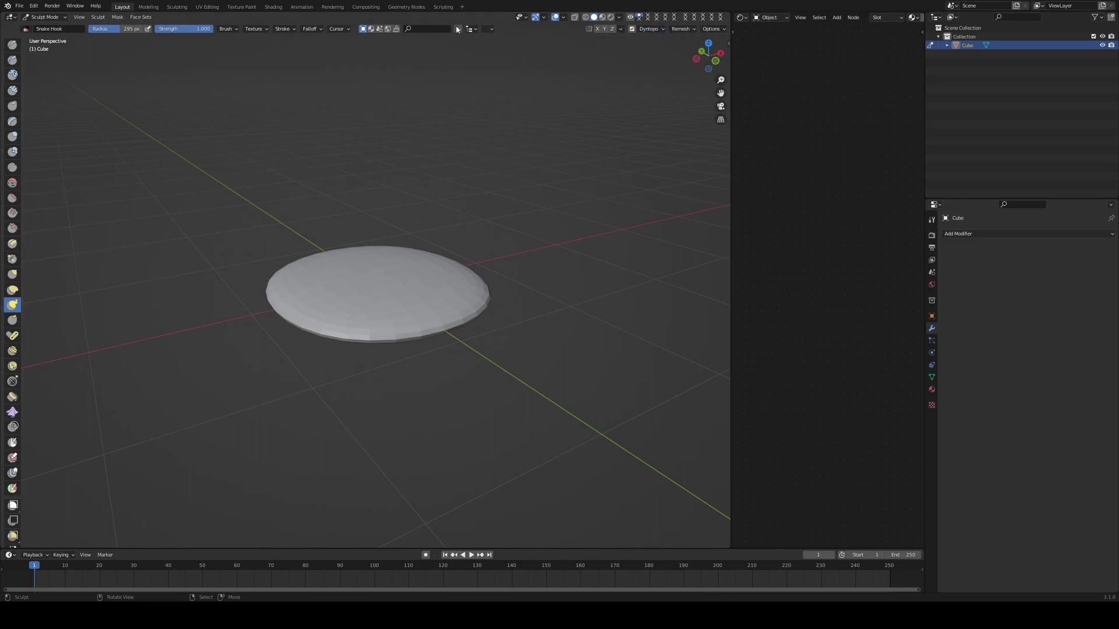
Turn on the wireframe overlay so the disc's mesh topology shows while sculpting
{"action": "left_click", "coordinate": [563, 17]}
{"action": "left_click", "coordinate": [510, 164]}
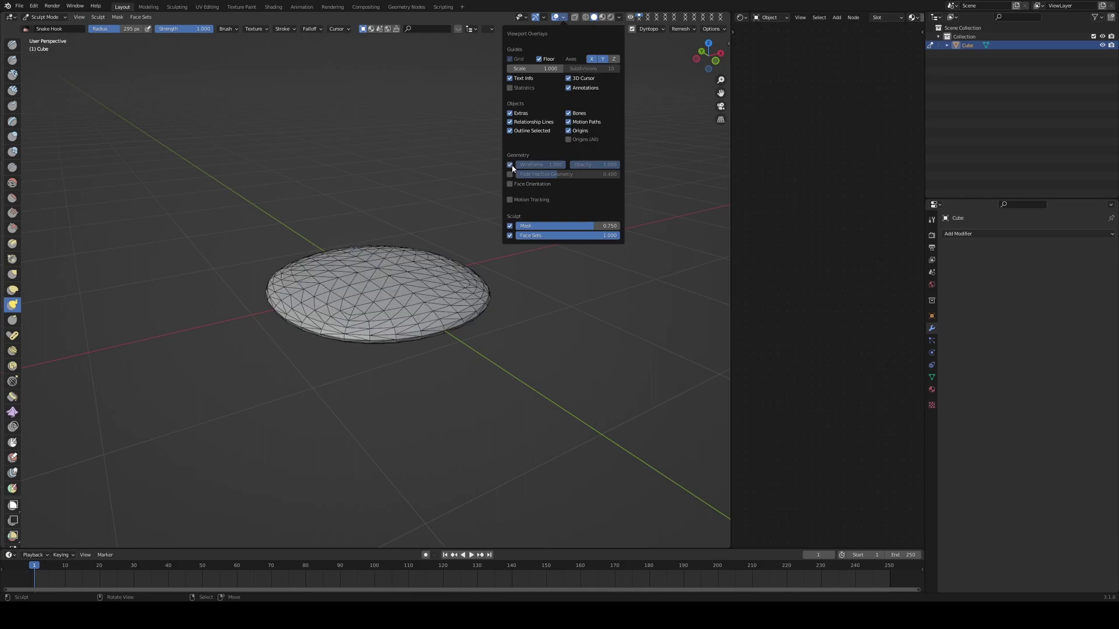
{"action": "scroll", "coordinate": [310, 278], "scroll_direction": "up", "scroll_amount": 3}
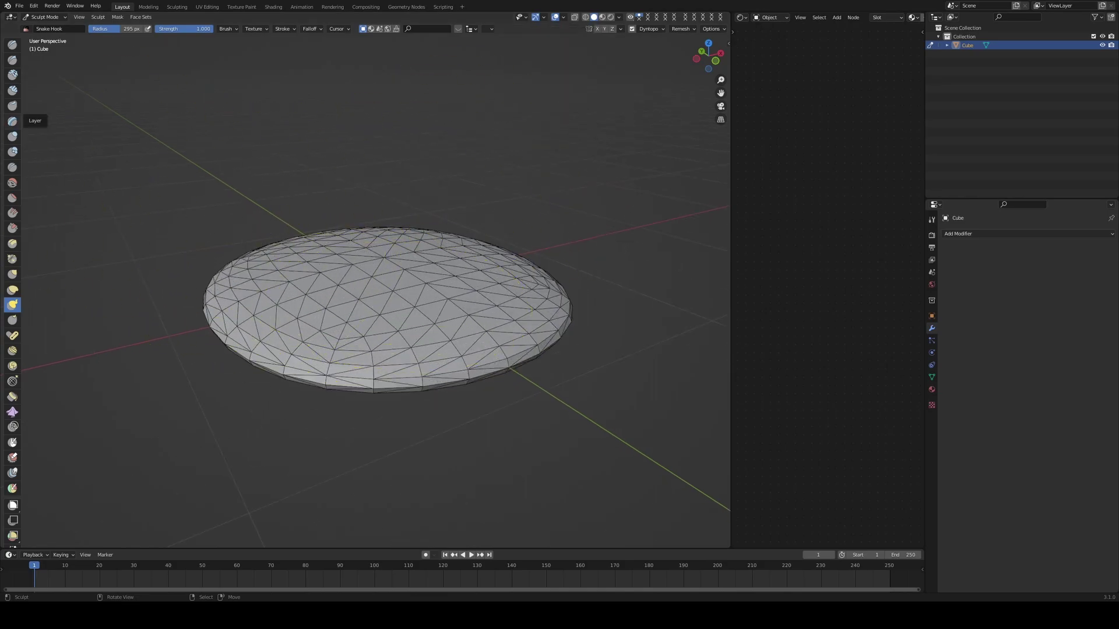
Brush all around the disc's surface with the Clay Strips brush active to give the mesh dense, even triangles
{"action": "left_click", "coordinate": [16, 96]}
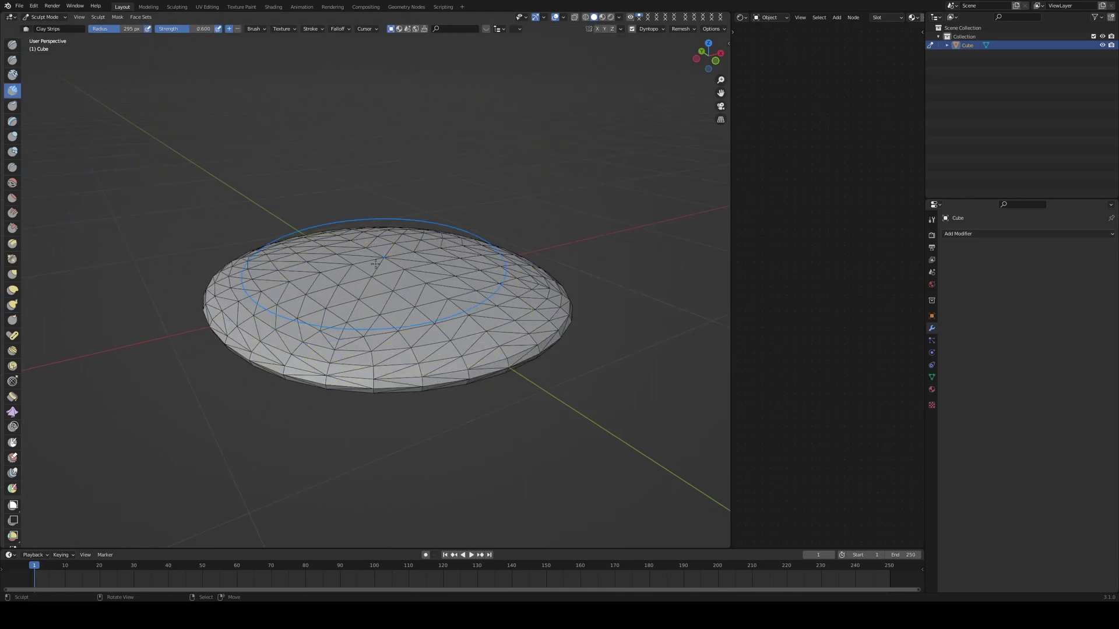
{"action": "scroll", "coordinate": [425, 322], "scroll_direction": "up", "scroll_amount": 1}
{"action": "left_click_drag", "start_coordinate": [428, 295], "coordinate": [396, 288]}
{"action": "middle_click_drag", "start_coordinate": [322, 307], "coordinate": [373, 298]}
{"action": "left_click_drag", "start_coordinate": [335, 322], "coordinate": [402, 348]}
{"action": "middle_click_drag", "start_coordinate": [349, 353], "coordinate": [431, 355]}
{"action": "mouse_move", "coordinate": [344, 373]}
{"action": "left_mouse_down"}
{"action": "mouse_move", "coordinate": [233, 373]}
{"action": "mouse_move", "coordinate": [201, 392]}
{"action": "left_mouse_up"}
{"action": "mouse_move", "coordinate": [184, 362]}
{"action": "middle_mouse_down", "text": "shift"}
{"action": "mouse_move", "coordinate": [482, 370]}
{"action": "mouse_move", "coordinate": [532, 383]}
{"action": "middle_mouse_up", "text": "shift"}
{"action": "left_click_drag", "start_coordinate": [355, 351], "coordinate": [332, 348]}
{"action": "middle_click_drag", "start_coordinate": [332, 349], "coordinate": [417, 353]}
{"action": "left_click_drag", "start_coordinate": [233, 345], "coordinate": [252, 339]}
{"action": "middle_click_drag", "start_coordinate": [252, 340], "coordinate": [349, 344]}
{"action": "left_click_drag", "start_coordinate": [178, 405], "coordinate": [201, 425]}
{"action": "mouse_move", "coordinate": [227, 434]}
{"action": "middle_mouse_down"}
{"action": "mouse_move", "coordinate": [247, 321]}
{"action": "mouse_move", "coordinate": [245, 408]}
{"action": "mouse_move", "coordinate": [313, 466]}
{"action": "mouse_move", "coordinate": [307, 314]}
{"action": "mouse_move", "coordinate": [303, 349]}
{"action": "mouse_move", "coordinate": [300, 312]}
{"action": "mouse_move", "coordinate": [257, 320]}
{"action": "mouse_move", "coordinate": [427, 265]}
{"action": "mouse_move", "coordinate": [408, 338]}
{"action": "mouse_move", "coordinate": [367, 379]}
{"action": "middle_mouse_up"}
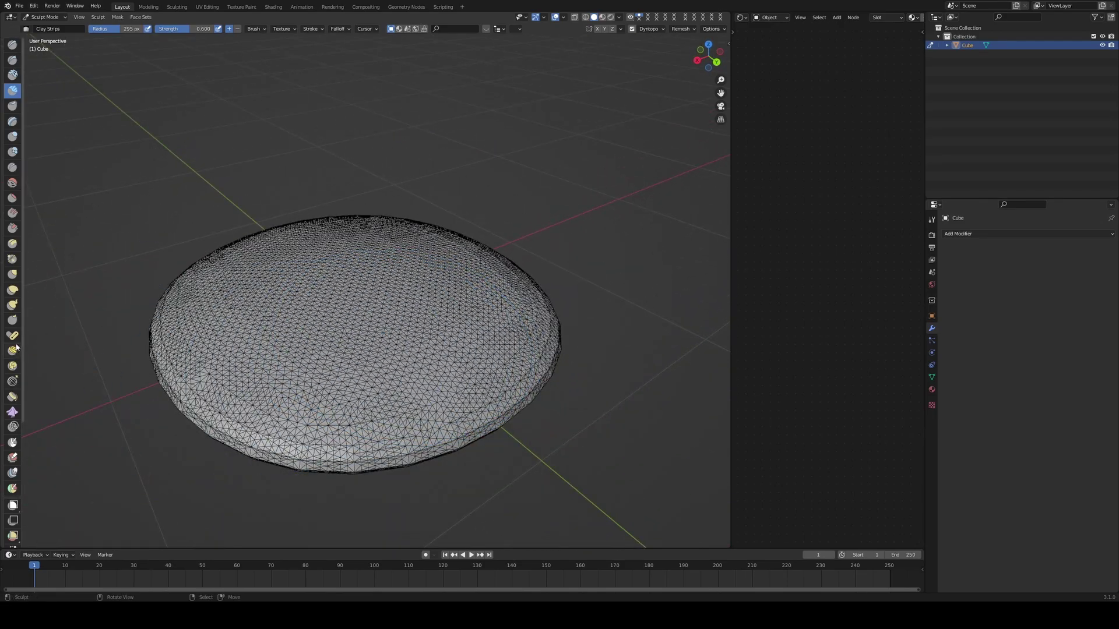
Pull curled, horn-like arms up and out of one side of the disc with the Snake Hook brush
{"action": "left_click", "coordinate": [13, 306]}
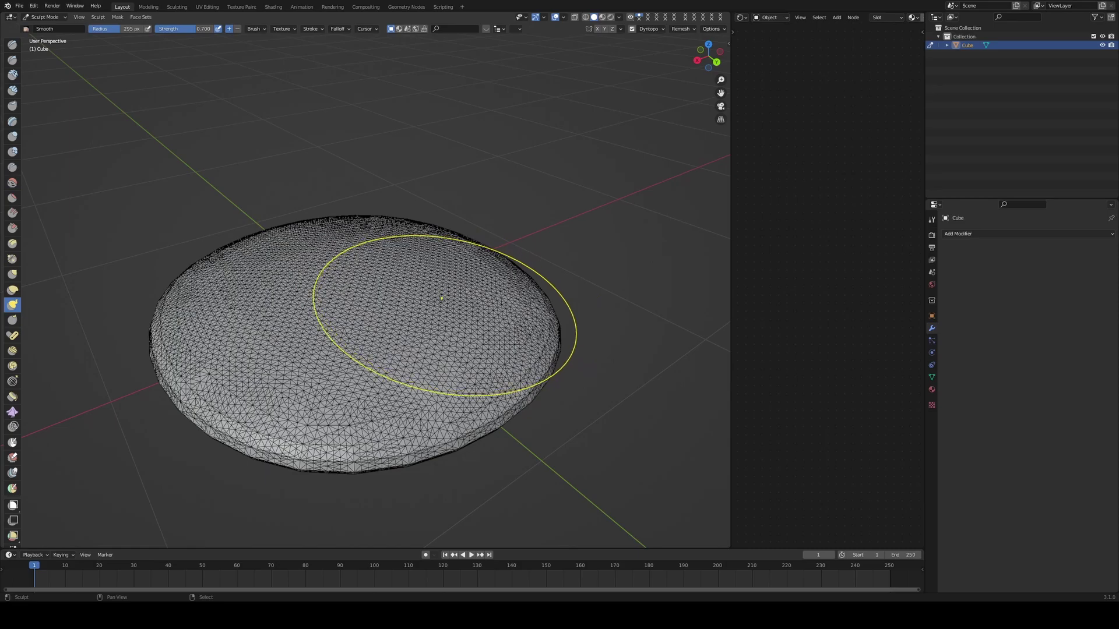
{"action": "middle_click_drag", "start_coordinate": [439, 301], "coordinate": [494, 271]}
{"action": "left_click_drag", "start_coordinate": [473, 291], "coordinate": [478, 247]}
{"action": "mouse_move", "coordinate": [500, 198]}
{"action": "left_mouse_down"}
{"action": "mouse_move", "coordinate": [559, 169]}
{"action": "mouse_move", "coordinate": [600, 245]}
{"action": "left_mouse_up"}
{"action": "mouse_move", "coordinate": [600, 245]}
{"action": "middle_mouse_down"}
{"action": "mouse_move", "coordinate": [476, 291]}
{"action": "mouse_move", "coordinate": [499, 286]}
{"action": "middle_mouse_up"}
{"action": "mouse_move", "coordinate": [410, 159]}
{"action": "left_mouse_down"}
{"action": "mouse_move", "coordinate": [483, 122]}
{"action": "mouse_move", "coordinate": [553, 169]}
{"action": "mouse_move", "coordinate": [517, 219]}
{"action": "left_mouse_up"}
{"action": "middle_click_drag", "start_coordinate": [516, 220], "coordinate": [434, 252]}
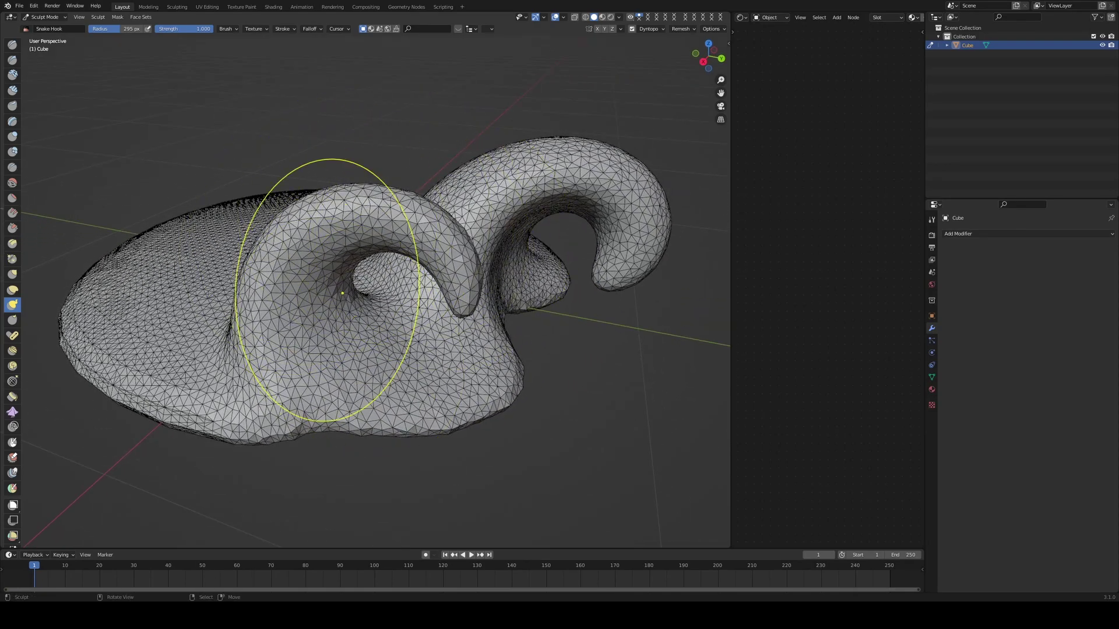
Pull more tall, curled arms out of the remaining sides of the disc with the Snake Hook brush
{"action": "mouse_move", "coordinate": [349, 274]}
{"action": "middle_mouse_down"}
{"action": "mouse_move", "coordinate": [408, 280]}
{"action": "mouse_move", "coordinate": [379, 285]}
{"action": "mouse_move", "coordinate": [353, 287]}
{"action": "mouse_move", "coordinate": [402, 269]}
{"action": "middle_mouse_up"}
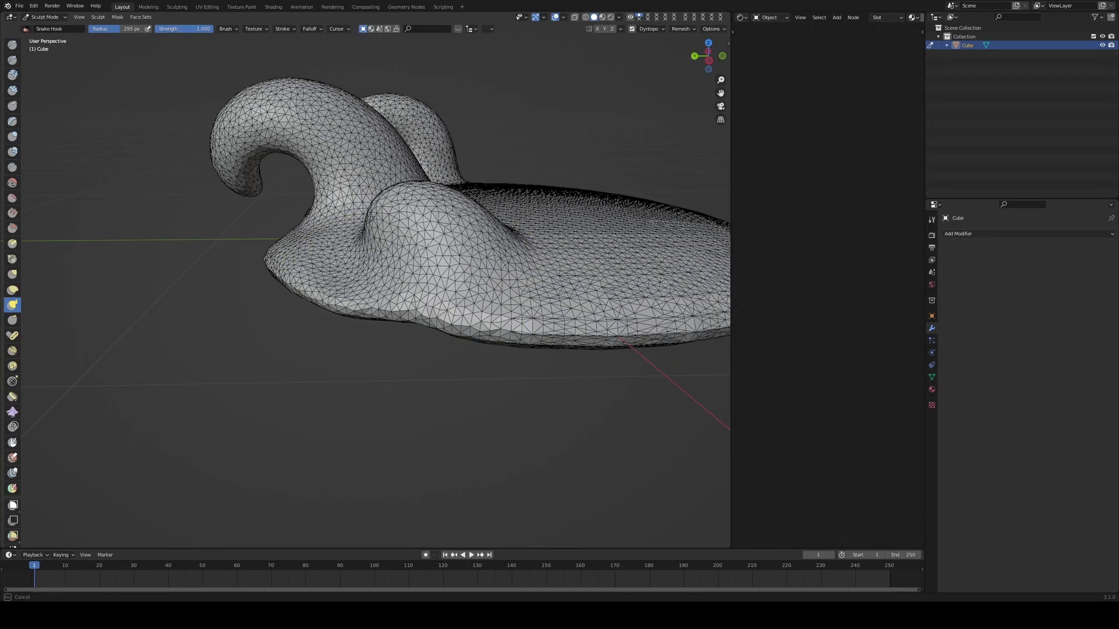
{"action": "mouse_move", "coordinate": [402, 268]}
{"action": "middle_mouse_down"}
{"action": "mouse_move", "coordinate": [378, 233]}
{"action": "mouse_move", "coordinate": [370, 273]}
{"action": "mouse_move", "coordinate": [397, 261]}
{"action": "mouse_move", "coordinate": [434, 271]}
{"action": "middle_mouse_up"}
{"action": "mouse_move", "coordinate": [620, 239]}
{"action": "left_mouse_down"}
{"action": "mouse_move", "coordinate": [542, 137]}
{"action": "mouse_move", "coordinate": [489, 88]}
{"action": "mouse_move", "coordinate": [425, 62]}
{"action": "mouse_move", "coordinate": [439, 58]}
{"action": "left_mouse_up"}
{"action": "left_click_drag", "start_coordinate": [492, 300], "coordinate": [535, 215]}
{"action": "mouse_move", "coordinate": [378, 209]}
{"action": "middle_mouse_down"}
{"action": "mouse_move", "coordinate": [544, 213]}
{"action": "mouse_move", "coordinate": [330, 274]}
{"action": "mouse_move", "coordinate": [456, 199]}
{"action": "mouse_move", "coordinate": [507, 196]}
{"action": "mouse_move", "coordinate": [477, 229]}
{"action": "mouse_move", "coordinate": [430, 215]}
{"action": "middle_mouse_up"}
{"action": "left_click_drag", "start_coordinate": [394, 128], "coordinate": [340, 139]}
{"action": "mouse_move", "coordinate": [350, 153]}
{"action": "middle_mouse_down"}
{"action": "mouse_move", "coordinate": [451, 174]}
{"action": "mouse_move", "coordinate": [430, 227]}
{"action": "middle_mouse_up"}
{"action": "mouse_move", "coordinate": [514, 135]}
{"action": "left_mouse_down"}
{"action": "mouse_move", "coordinate": [452, 90]}
{"action": "mouse_move", "coordinate": [386, 88]}
{"action": "left_mouse_up"}
{"action": "mouse_move", "coordinate": [559, 192]}
{"action": "middle_mouse_down"}
{"action": "mouse_move", "coordinate": [397, 204]}
{"action": "mouse_move", "coordinate": [340, 257]}
{"action": "mouse_move", "coordinate": [204, 280]}
{"action": "mouse_move", "coordinate": [431, 242]}
{"action": "middle_mouse_up"}
{"action": "scroll", "coordinate": [239, 274], "scroll_direction": "down", "scroll_amount": 4}
{"action": "middle_click_drag", "start_coordinate": [501, 289], "coordinate": [499, 262]}
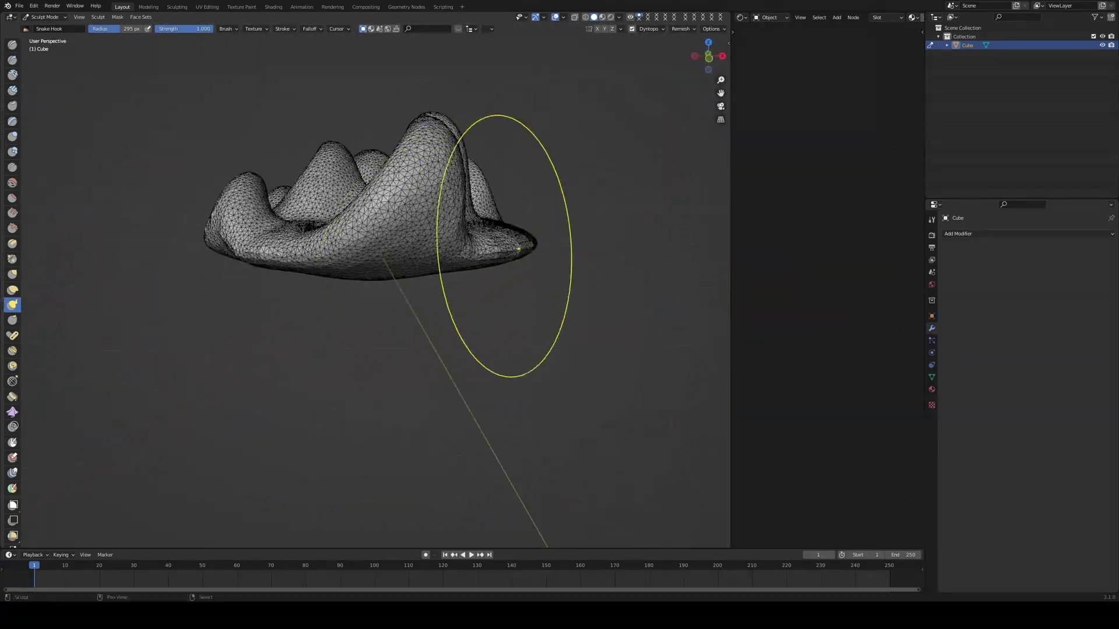
{"action": "scroll", "coordinate": [387, 312], "scroll_direction": "up", "scroll_amount": 4}
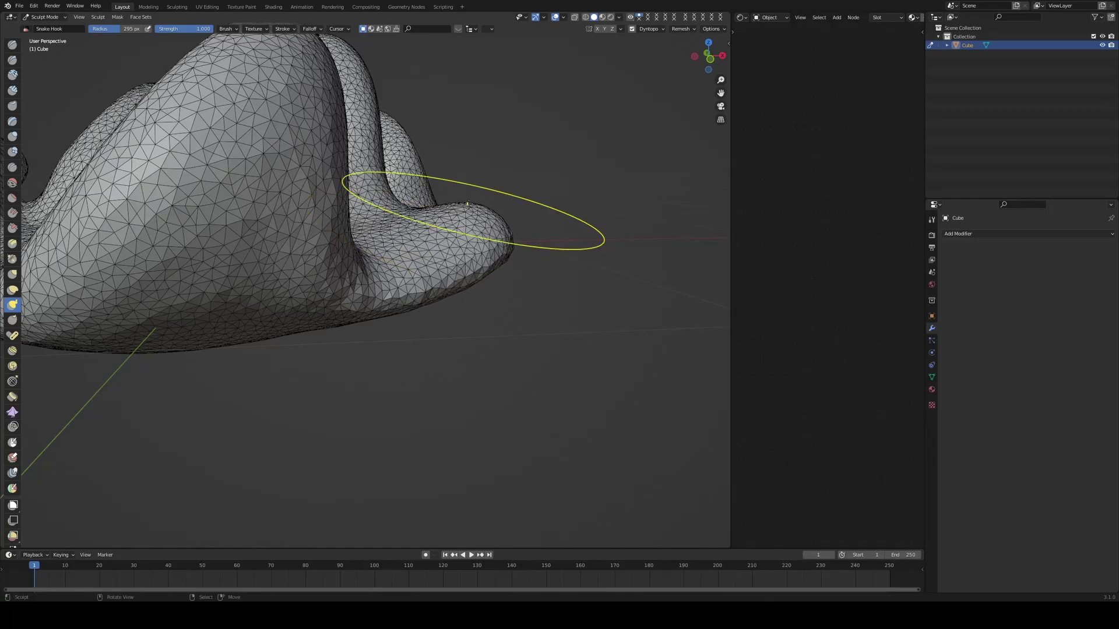
{"action": "mouse_move", "coordinate": [467, 204]}
{"action": "middle_mouse_down"}
{"action": "mouse_move", "coordinate": [299, 274]}
{"action": "mouse_move", "coordinate": [374, 280]}
{"action": "mouse_move", "coordinate": [392, 270]}
{"action": "middle_mouse_up"}
{"action": "mouse_move", "coordinate": [392, 312]}
{"action": "middle_mouse_down"}
{"action": "mouse_move", "coordinate": [386, 325]}
{"action": "mouse_move", "coordinate": [375, 255]}
{"action": "mouse_move", "coordinate": [332, 318]}
{"action": "mouse_move", "coordinate": [310, 306]}
{"action": "mouse_move", "coordinate": [361, 279]}
{"action": "mouse_move", "coordinate": [379, 287]}
{"action": "mouse_move", "coordinate": [349, 304]}
{"action": "middle_mouse_up"}
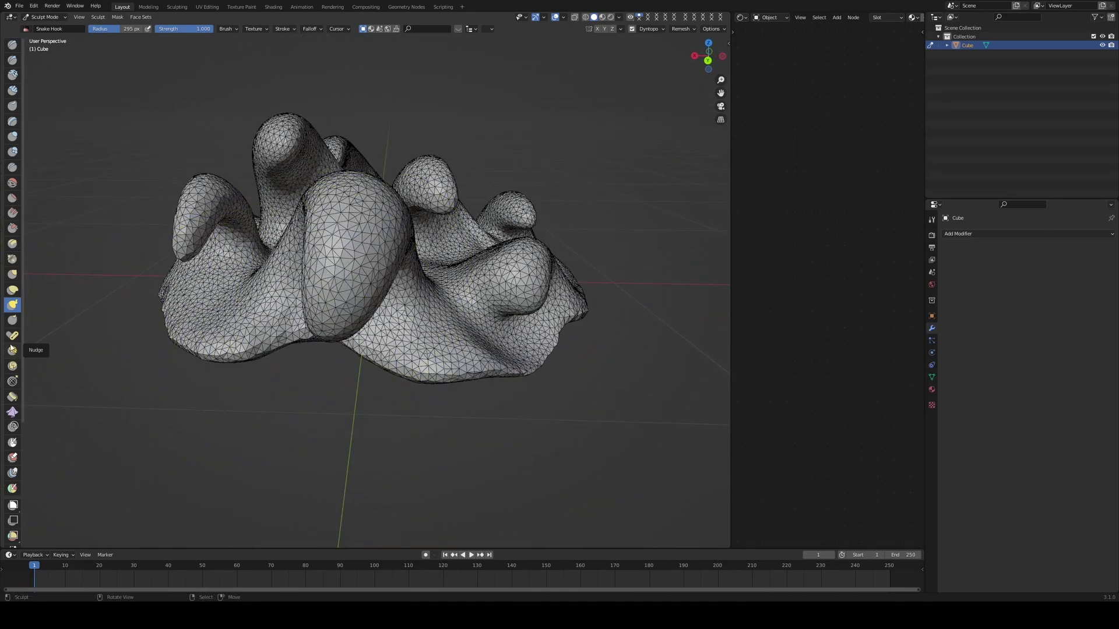
Reposition and reshape the curled arms around the sculpture with the Grab brush, and return to Object Mode
{"action": "left_click", "coordinate": [12, 274]}
{"action": "middle_click_drag", "start_coordinate": [361, 280], "coordinate": [324, 174]}
{"action": "left_click_drag", "start_coordinate": [357, 165], "coordinate": [337, 173]}
{"action": "left_click_drag", "start_coordinate": [435, 271], "coordinate": [392, 250]}
{"action": "middle_click_drag", "start_coordinate": [408, 251], "coordinate": [385, 253]}
{"action": "left_click_drag", "start_coordinate": [483, 201], "coordinate": [470, 213]}
{"action": "mouse_move", "coordinate": [467, 216]}
{"action": "middle_mouse_down"}
{"action": "mouse_move", "coordinate": [437, 282]}
{"action": "mouse_move", "coordinate": [457, 288]}
{"action": "middle_mouse_up"}
{"action": "mouse_move", "coordinate": [412, 168]}
{"action": "left_mouse_down"}
{"action": "mouse_move", "coordinate": [424, 169]}
{"action": "mouse_move", "coordinate": [416, 174]}
{"action": "left_mouse_up"}
{"action": "mouse_move", "coordinate": [402, 203]}
{"action": "middle_mouse_down"}
{"action": "mouse_move", "coordinate": [421, 208]}
{"action": "mouse_move", "coordinate": [502, 167]}
{"action": "mouse_move", "coordinate": [408, 207]}
{"action": "mouse_move", "coordinate": [475, 200]}
{"action": "mouse_move", "coordinate": [461, 201]}
{"action": "middle_mouse_up"}
{"action": "left_click", "coordinate": [44, 17]}
{"action": "left_click", "coordinate": [35, 27]}
Turn off the wireframe overlay and shade the sculpture smooth
{"action": "middle_click_drag", "start_coordinate": [408, 233], "coordinate": [440, 225]}
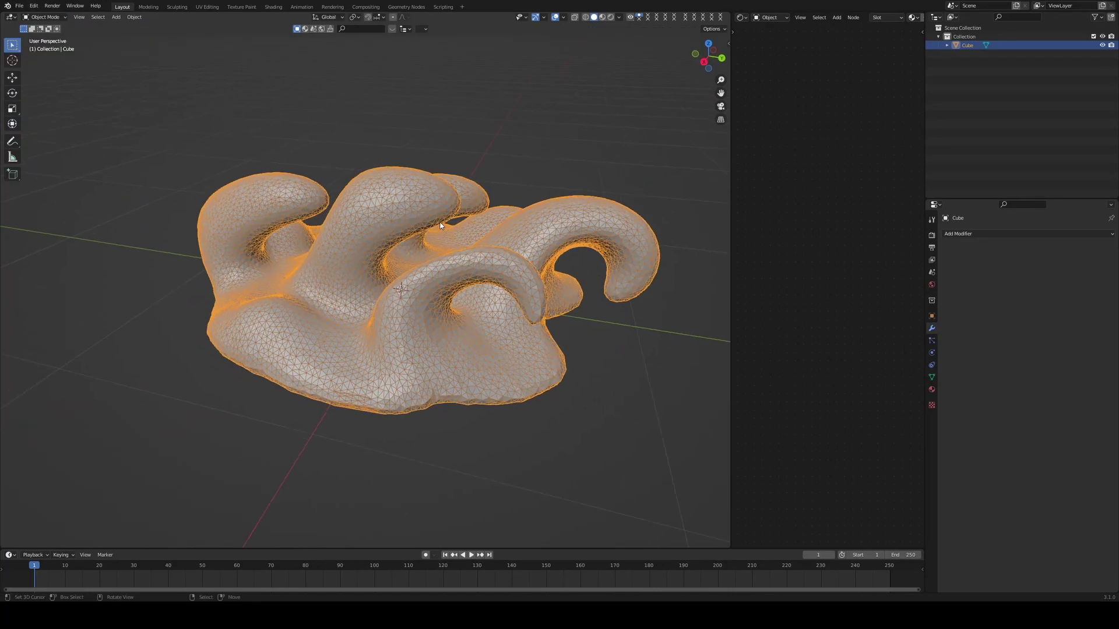
{"action": "left_click", "coordinate": [564, 17]}
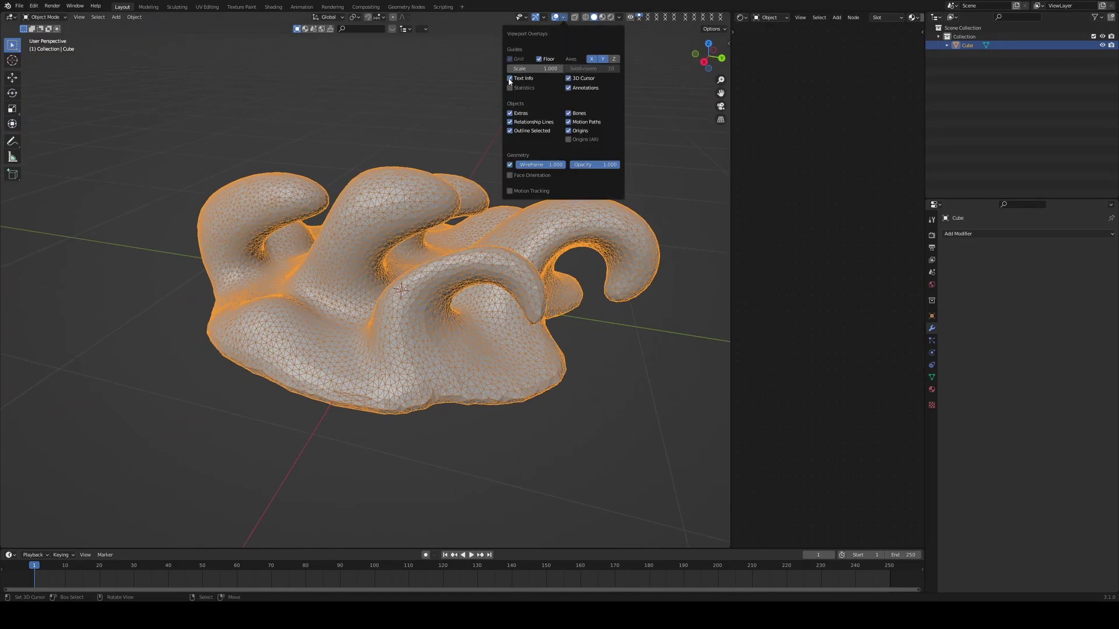
{"action": "left_click", "coordinate": [510, 165]}
{"action": "right_click", "coordinate": [403, 217]}
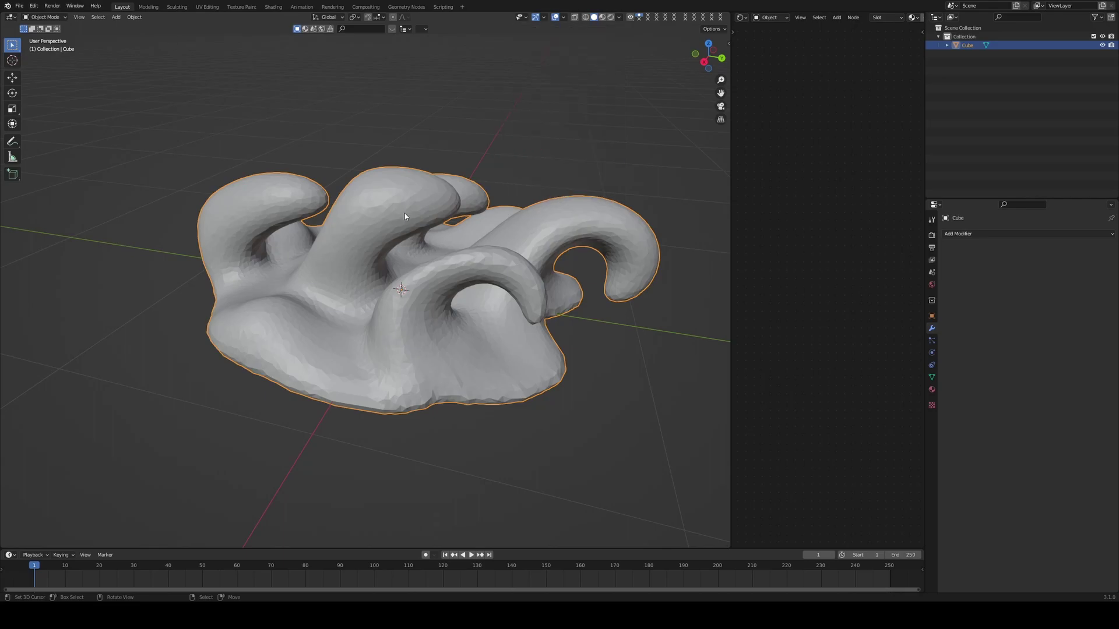
{"action": "middle_click_drag", "start_coordinate": [545, 312], "coordinate": [520, 197]}
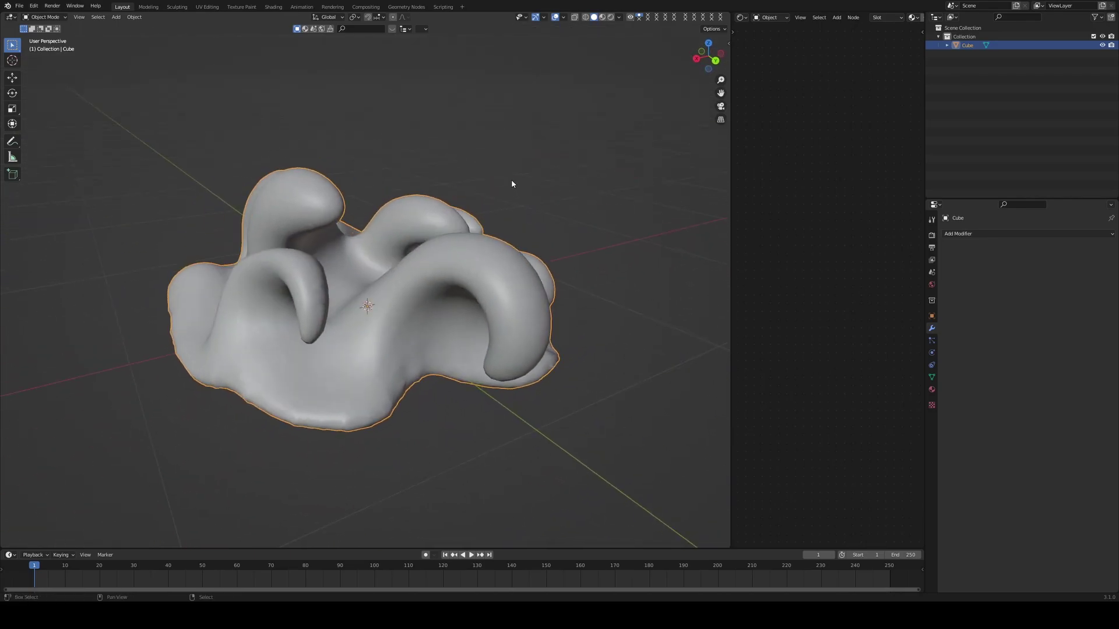
Show the viewport in rendered shading and set the world HDRI background strength to 1
{"action": "key", "text": "z"}
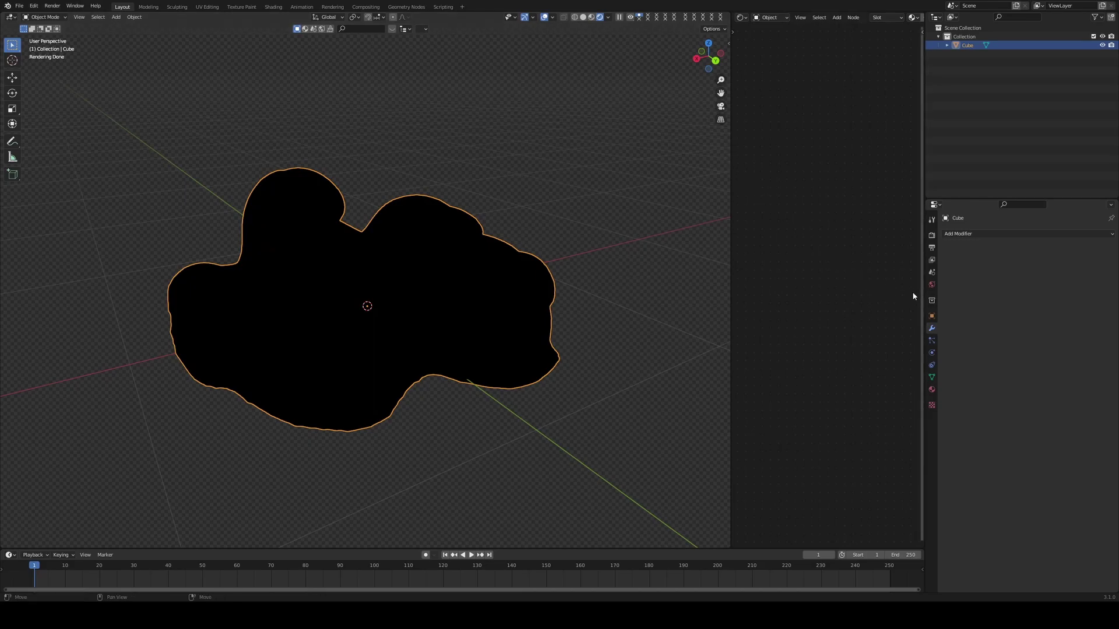
{"action": "left_click", "coordinate": [929, 285]}
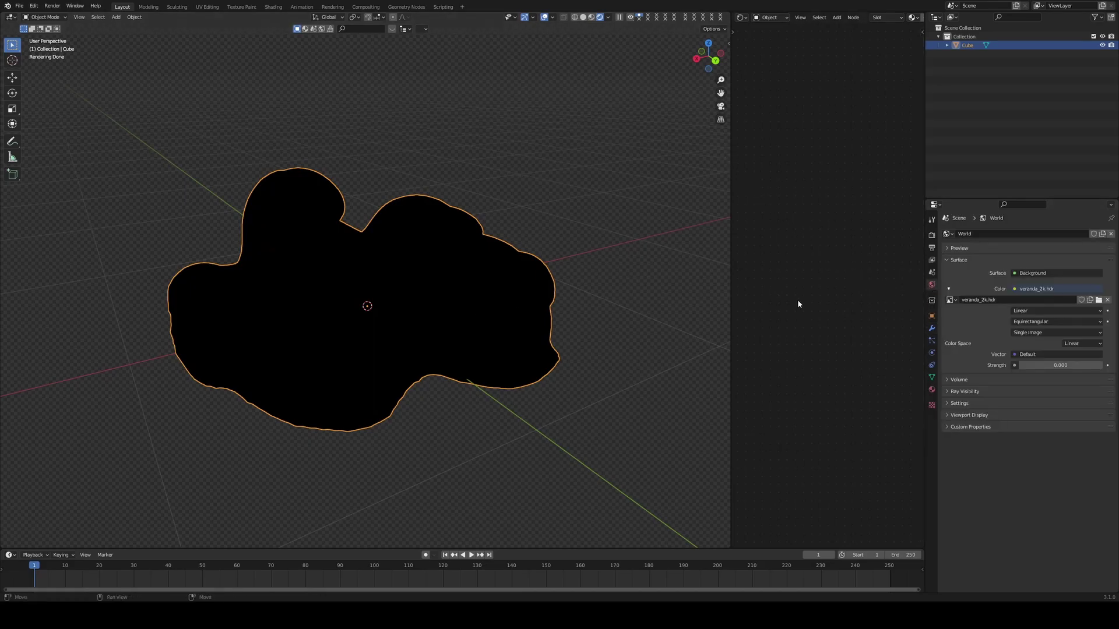
{"action": "middle_click_drag", "start_coordinate": [410, 333], "coordinate": [412, 310]}
{"action": "left_click", "coordinate": [148, 108]}
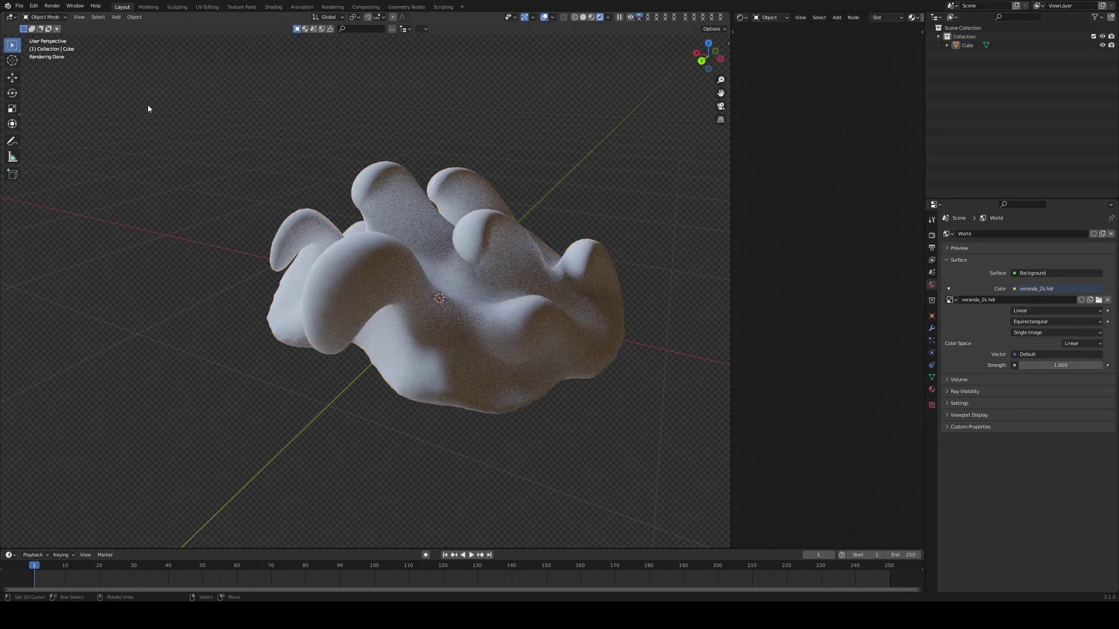
Put the sculpture into Vertex Paint mode and apply Dirty Vertex Colors to it
{"action": "left_click", "coordinate": [282, 223]}
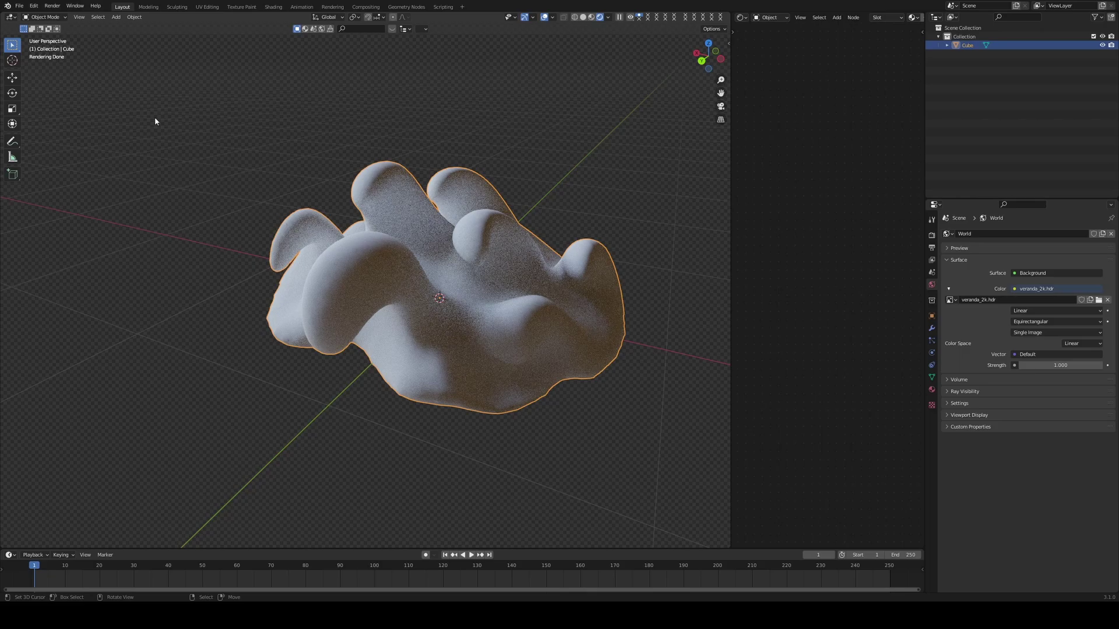
{"action": "left_click", "coordinate": [27, 20]}
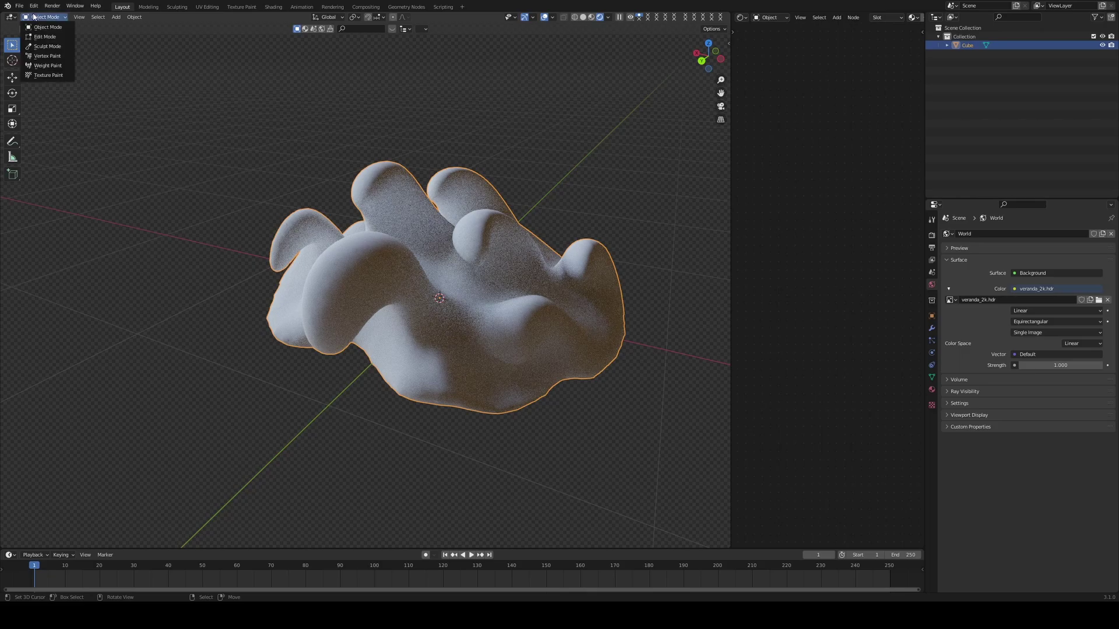
{"action": "left_click", "coordinate": [50, 56]}
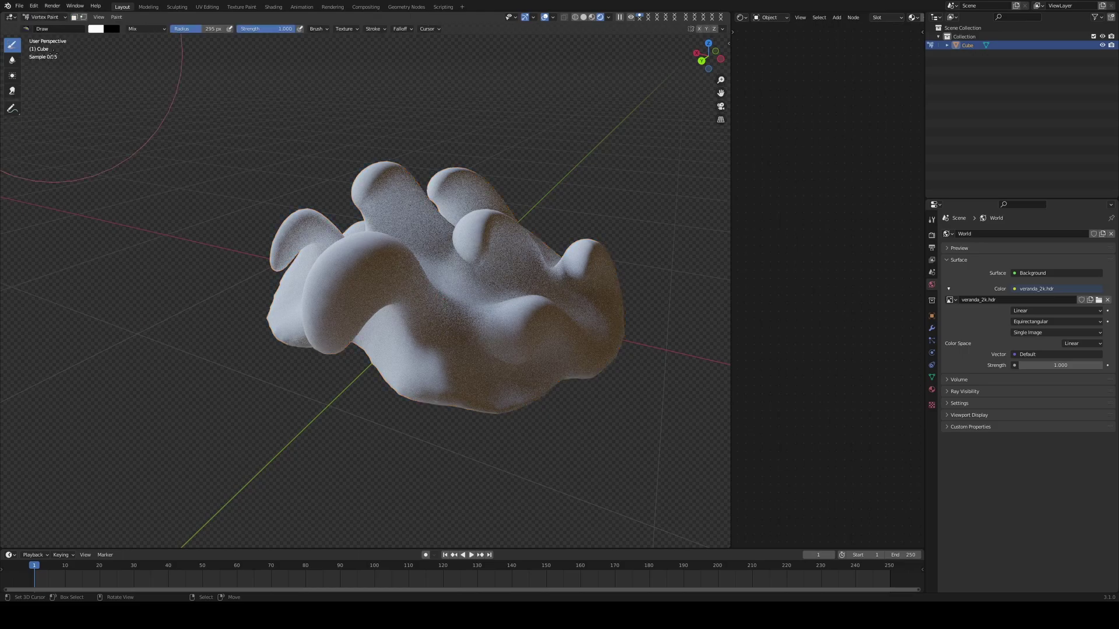
{"action": "left_click", "coordinate": [120, 20]}
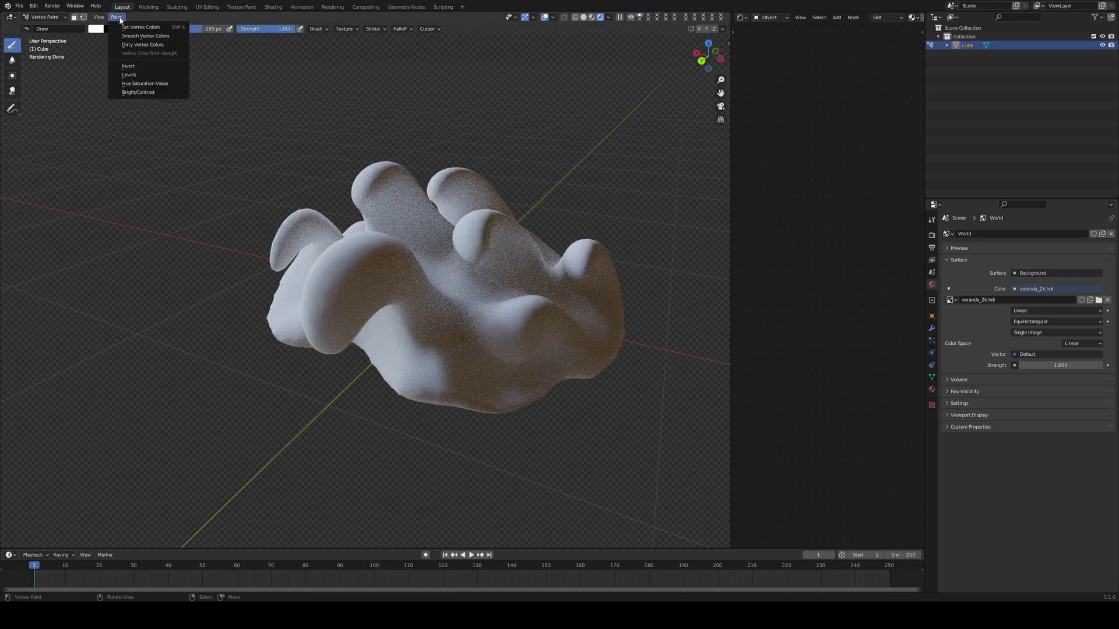
{"action": "left_click", "coordinate": [130, 45]}
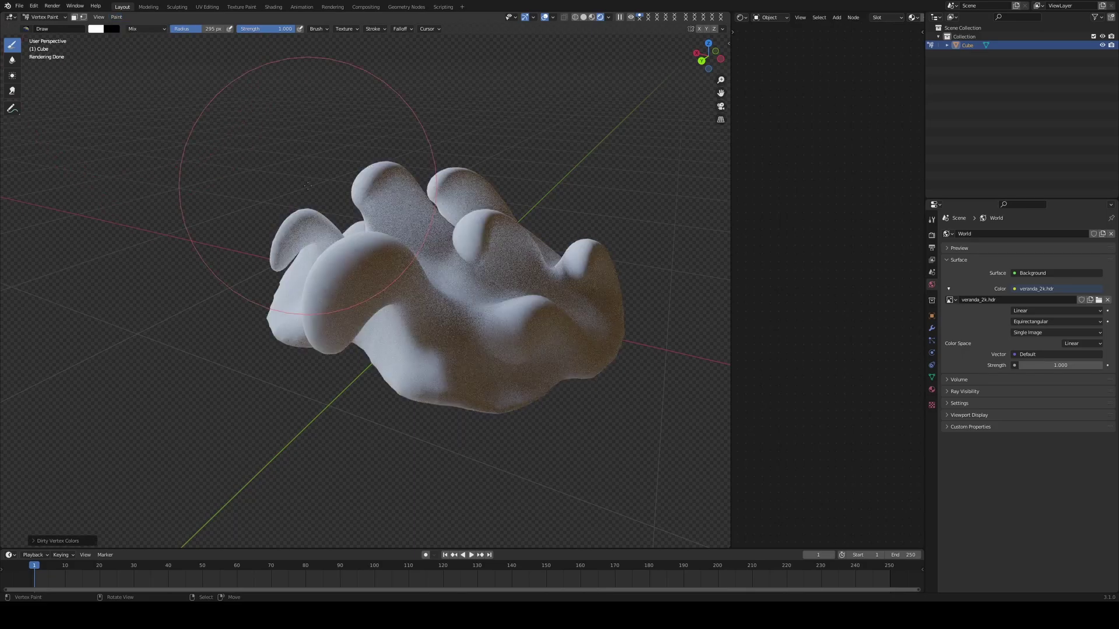
Examine the dirty vertex colours in solid shading from all around the sculpture, checking cavities, arms and rim
{"action": "key", "text": "z"}
{"action": "mouse_move", "coordinate": [414, 228]}
{"action": "middle_mouse_down"}
{"action": "mouse_move", "coordinate": [512, 225]}
{"action": "mouse_move", "coordinate": [412, 250]}
{"action": "middle_mouse_up"}
{"action": "scroll", "coordinate": [511, 225], "scroll_direction": "up", "scroll_amount": 2}
{"action": "scroll", "coordinate": [349, 250], "scroll_direction": "up", "scroll_amount": 3}
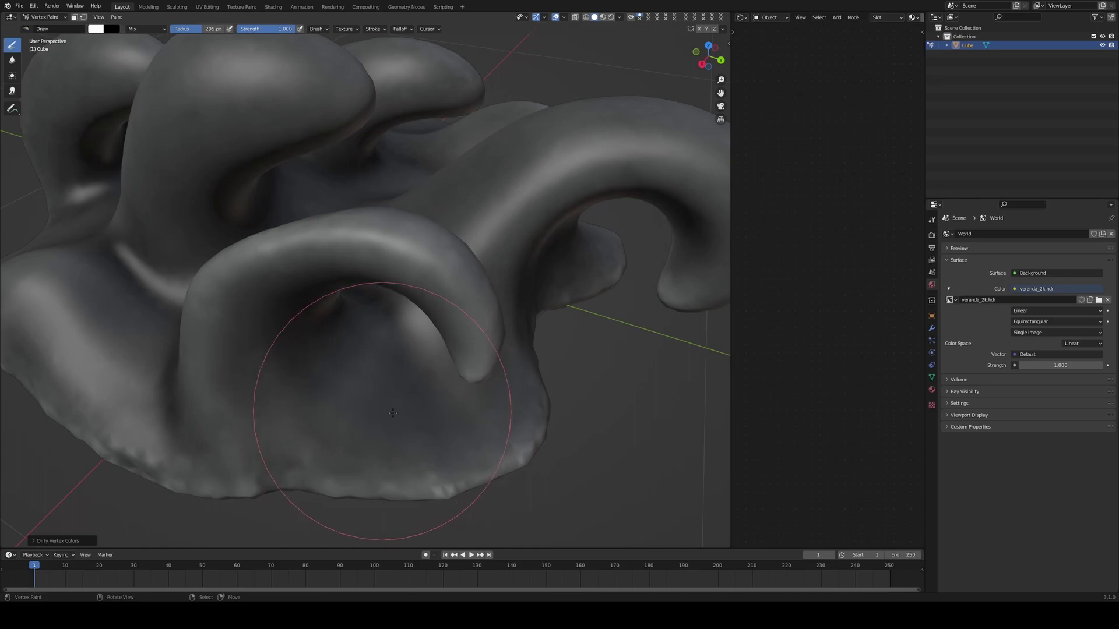
{"action": "scroll", "coordinate": [435, 363], "scroll_direction": "down", "scroll_amount": 2}
{"action": "middle_click_drag", "start_coordinate": [339, 221], "coordinate": [397, 225]}
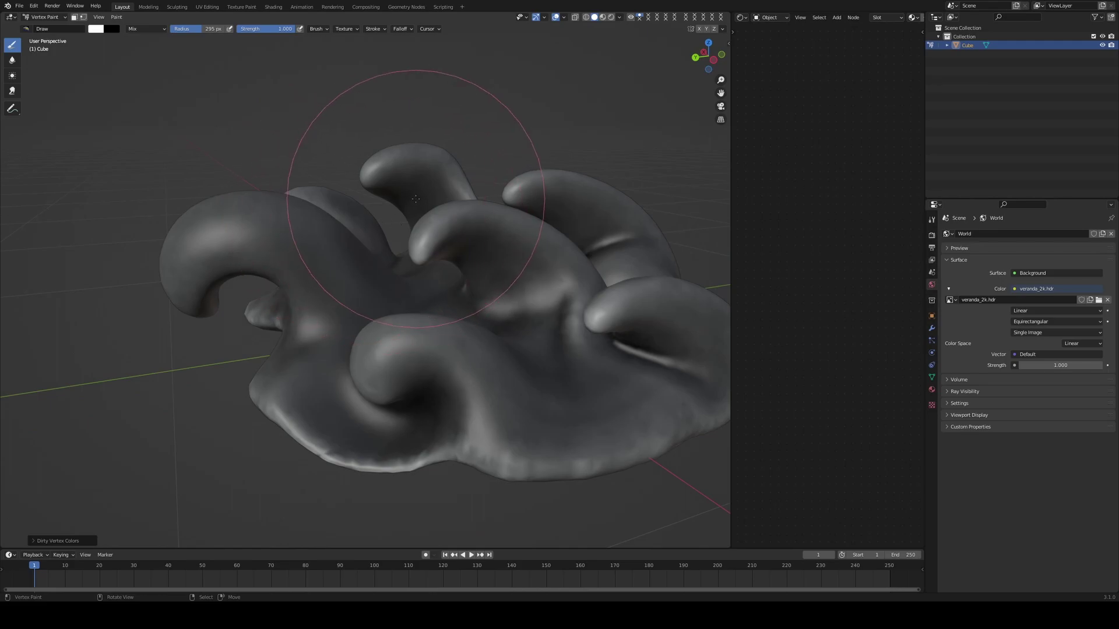
{"action": "middle_click_drag", "start_coordinate": [416, 199], "coordinate": [446, 264]}
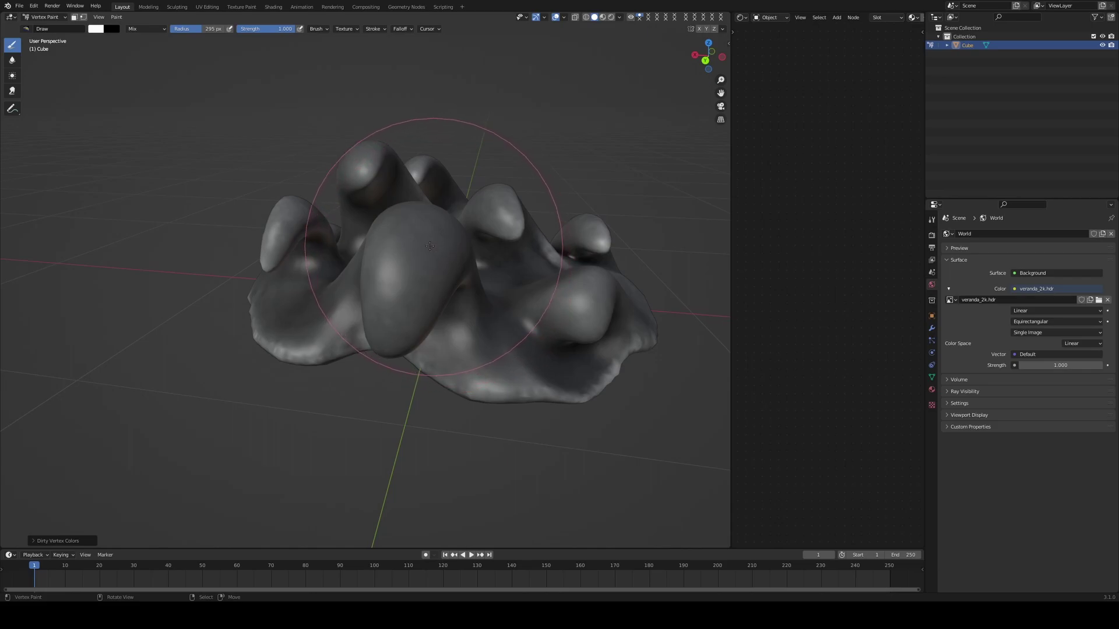
{"action": "mouse_move", "coordinate": [423, 246]}
{"action": "middle_mouse_down"}
{"action": "mouse_move", "coordinate": [410, 248]}
{"action": "mouse_move", "coordinate": [495, 221]}
{"action": "mouse_move", "coordinate": [670, 116]}
{"action": "middle_mouse_up"}
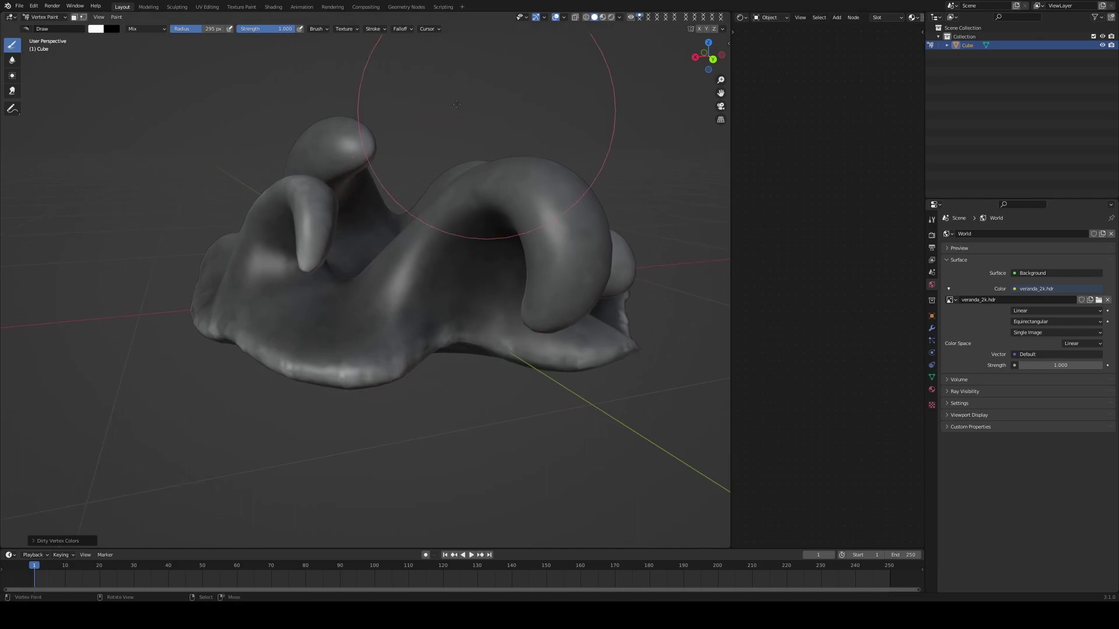
Return to Object Mode and create a new material for the sculpture in a widened shader editor
{"action": "left_click", "coordinate": [43, 17]}
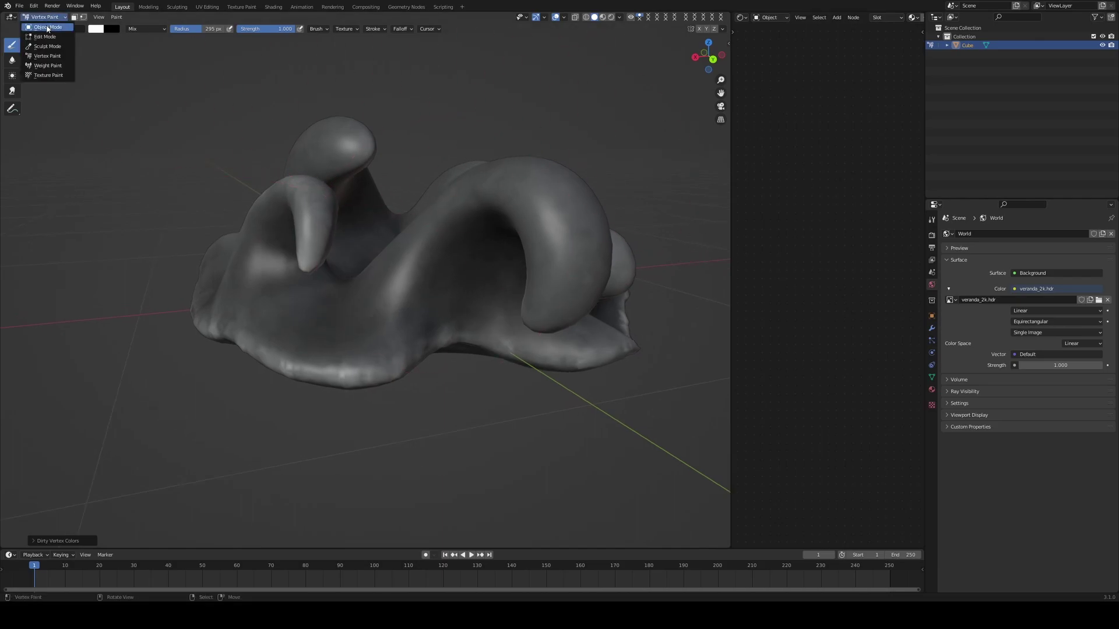
{"action": "left_click", "coordinate": [46, 27]}
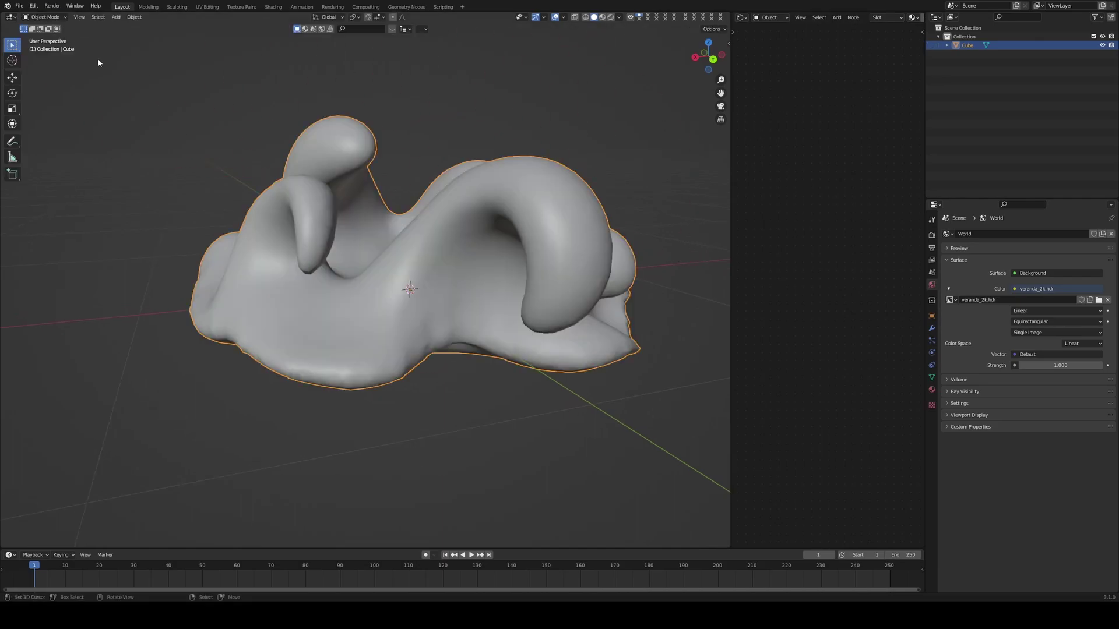
{"action": "left_click_drag", "start_coordinate": [728, 195], "coordinate": [600, 233]}
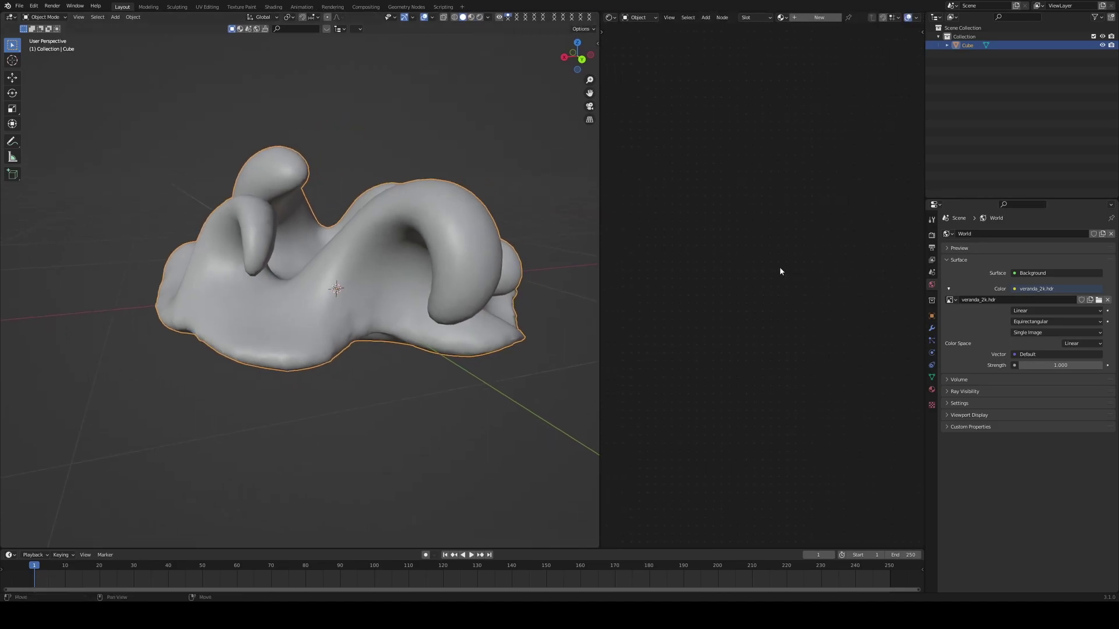
{"action": "left_click", "coordinate": [814, 18]}
{"action": "middle_click_drag", "start_coordinate": [725, 149], "coordinate": [711, 187]}
{"action": "left_click", "coordinate": [763, 187]}
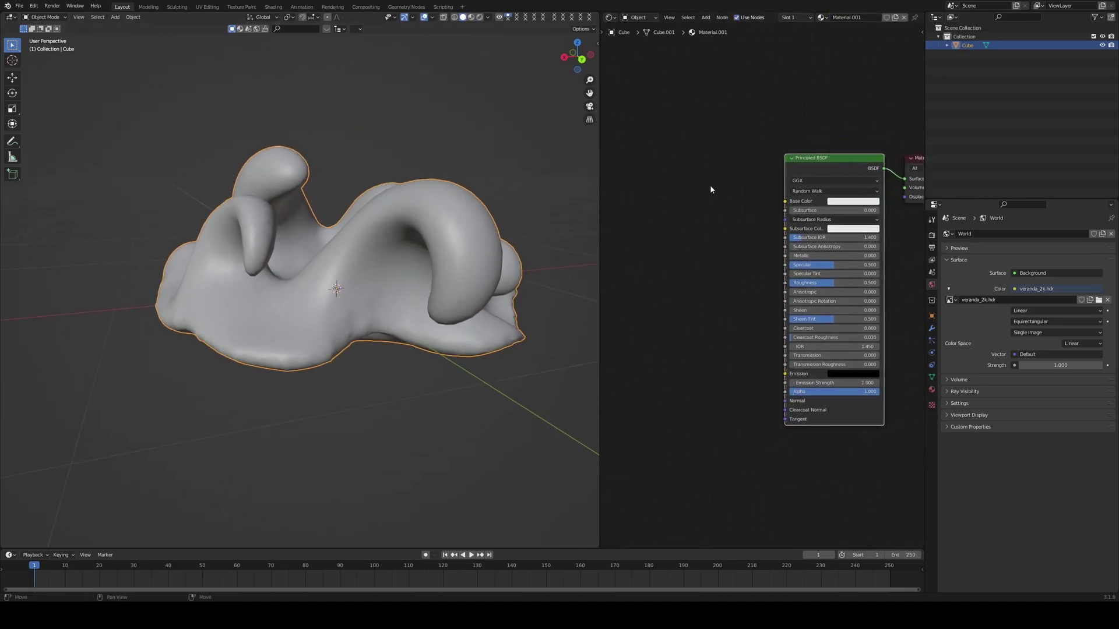
Add a Vertex Color node beside the Principled BSDF and show the viewport in material preview shading
{"action": "key", "text": "shift+a"}
{"action": "left_click", "coordinate": [664, 190]}
{"action": "type", "text": "ver"}
{"action": "key", "text": "Return"}
{"action": "left_click", "coordinate": [665, 195]}
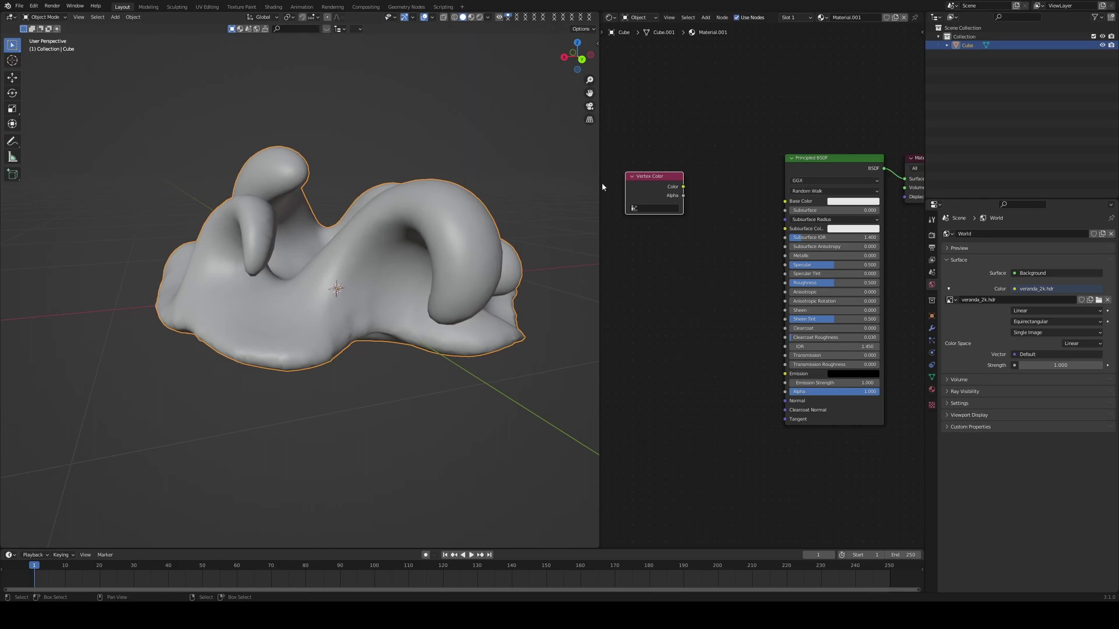
{"action": "left_click", "coordinate": [471, 16]}
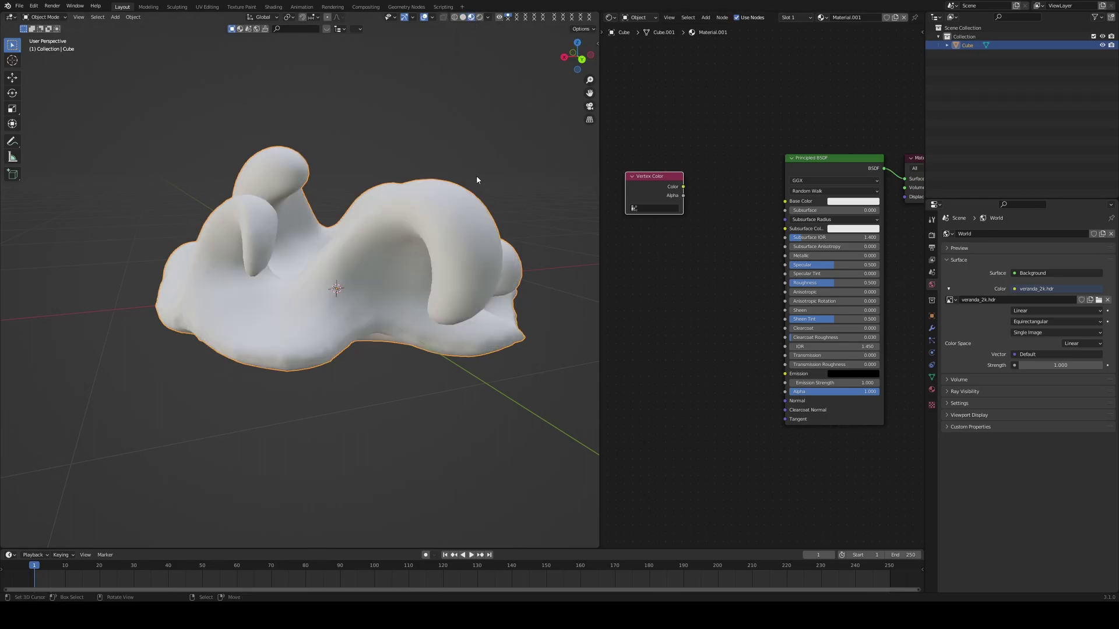
Add a ColorRamp node and connect its Color output to the Principled BSDF's Base Color
{"action": "key", "text": "shift+a"}
{"action": "left_click", "coordinate": [698, 208]}
{"action": "type", "text": "color ramp"}
{"action": "key", "text": "Return"}
{"action": "left_click", "coordinate": [681, 71]}
{"action": "left_click_drag", "start_coordinate": [759, 69], "coordinate": [786, 201]}
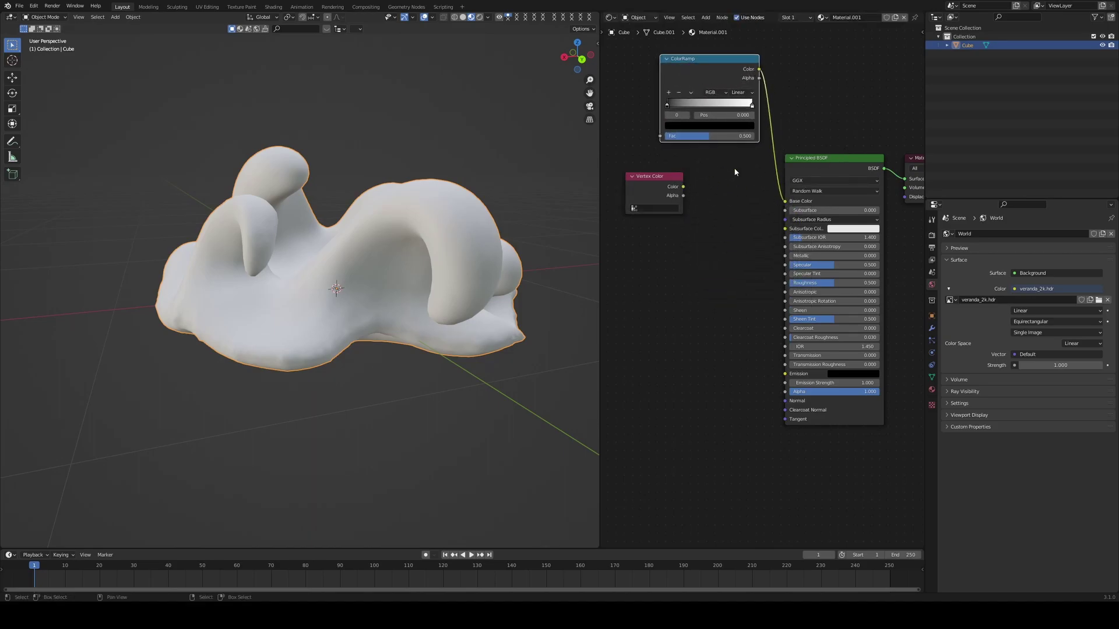
{"action": "mouse_move", "coordinate": [760, 162]}
{"action": "middle_mouse_down"}
{"action": "mouse_move", "coordinate": [771, 166]}
{"action": "mouse_move", "coordinate": [759, 154]}
{"action": "middle_mouse_up"}
Connect the Vertex Color node's Color output to the ColorRamp's Fac input
{"action": "mouse_move", "coordinate": [464, 237]}
{"action": "middle_mouse_down"}
{"action": "mouse_move", "coordinate": [542, 241]}
{"action": "mouse_move", "coordinate": [464, 244]}
{"action": "middle_mouse_up"}
{"action": "left_click_drag", "start_coordinate": [682, 177], "coordinate": [659, 127]}
{"action": "scroll", "coordinate": [689, 198], "scroll_direction": "up", "scroll_amount": 2}
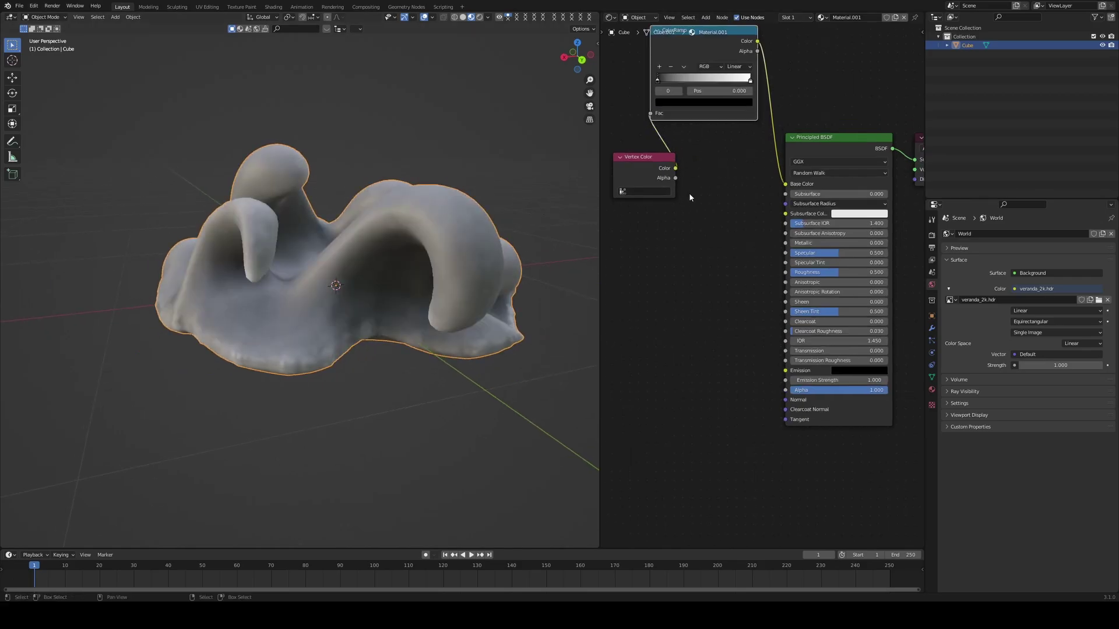
{"action": "middle_click_drag", "start_coordinate": [689, 197], "coordinate": [677, 209]}
Tighten the ColorRamp by moving the black stop to 0.118 and the white stop to about 0.323
{"action": "left_click_drag", "start_coordinate": [641, 80], "coordinate": [663, 82]}
{"action": "left_click", "coordinate": [648, 82]}
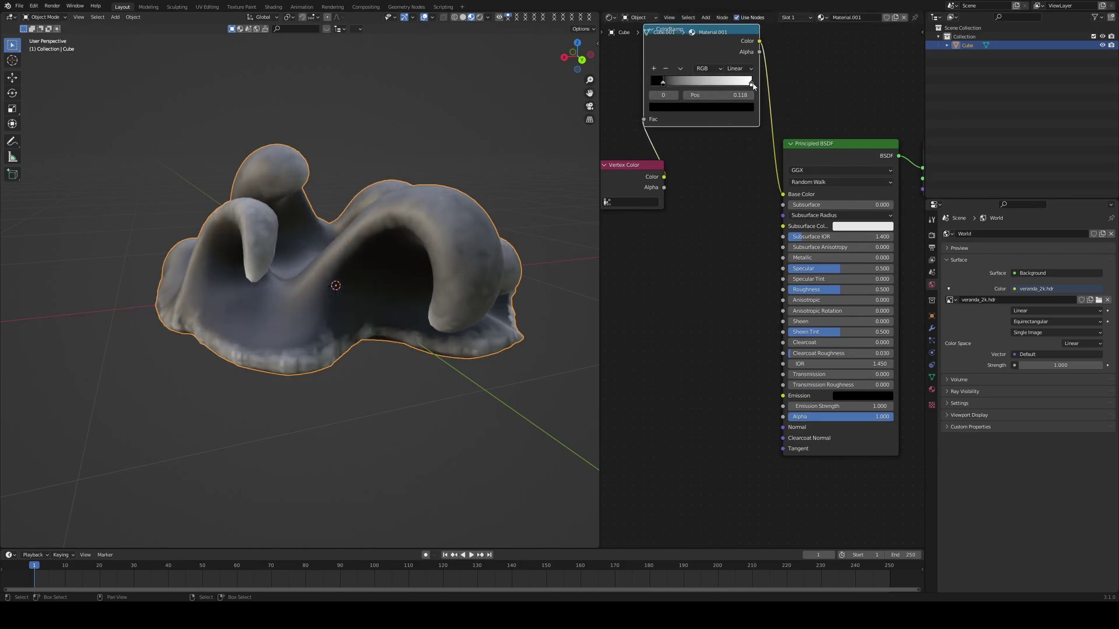
{"action": "left_click_drag", "start_coordinate": [751, 82], "coordinate": [684, 98]}
{"action": "mouse_move", "coordinate": [303, 250]}
{"action": "middle_mouse_down"}
{"action": "mouse_move", "coordinate": [372, 254]}
{"action": "mouse_move", "coordinate": [376, 303]}
{"action": "mouse_move", "coordinate": [384, 256]}
{"action": "middle_mouse_up"}
Recolour the ColorRamp's black stop to a medium blue and its white stop to pale cyan
{"action": "left_click", "coordinate": [663, 83]}
{"action": "left_click", "coordinate": [678, 107]}
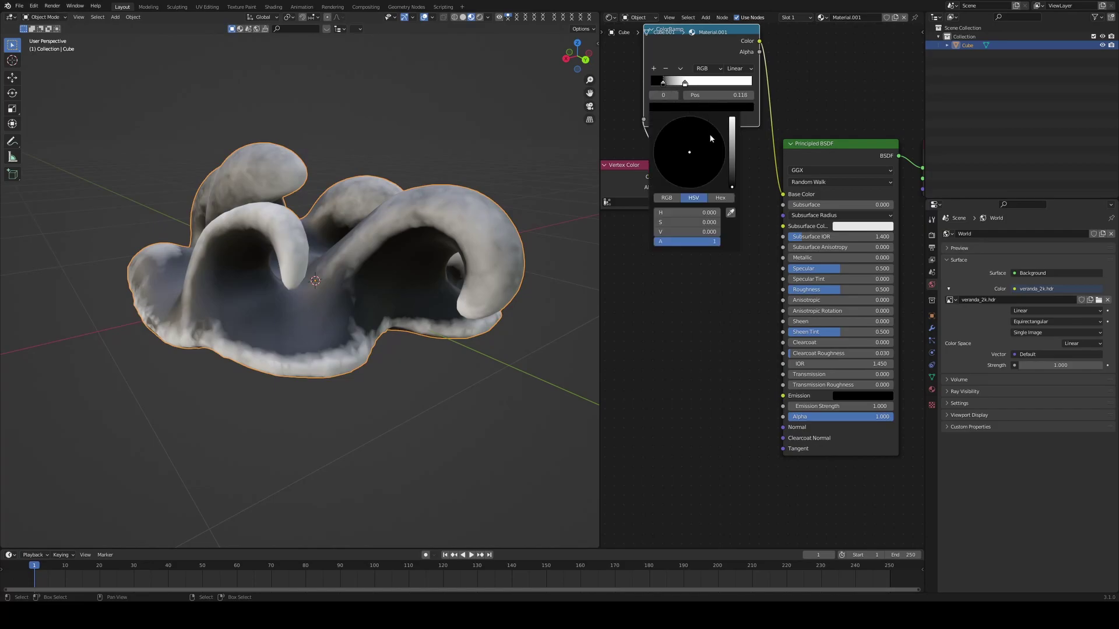
{"action": "left_click_drag", "start_coordinate": [732, 185], "coordinate": [699, 138]}
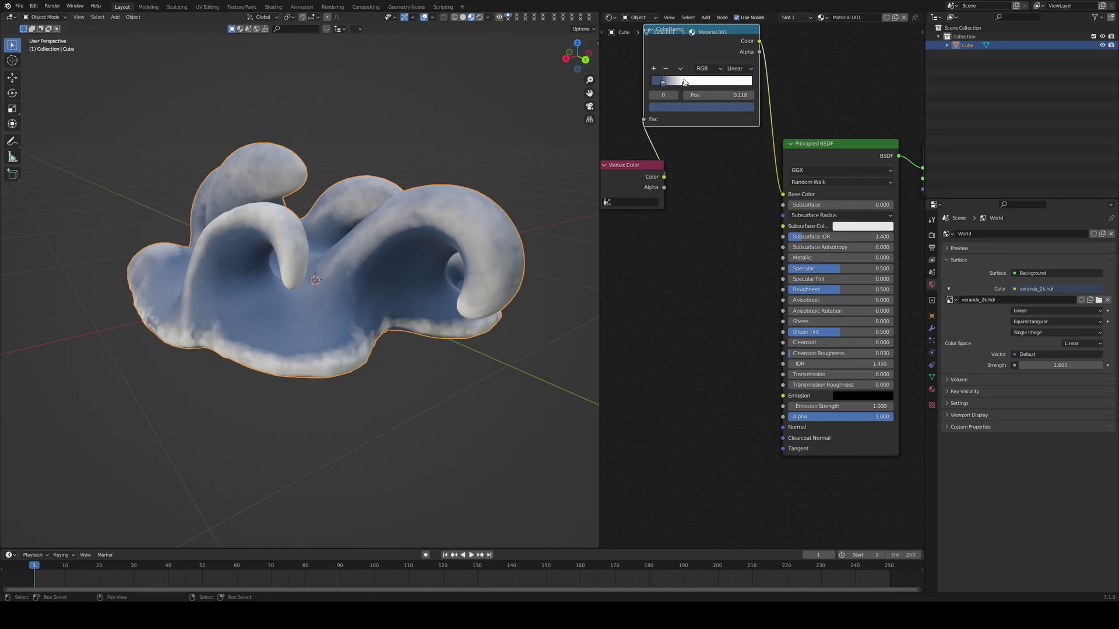
{"action": "left_click_drag", "start_coordinate": [684, 83], "coordinate": [684, 87]}
{"action": "left_click", "coordinate": [693, 107]}
{"action": "left_click_drag", "start_coordinate": [692, 147], "coordinate": [690, 141]}
Show the viewport in rendered shading with nothing selected, and lower the Principled BSDF's Roughness to 0.295
{"action": "mouse_move", "coordinate": [406, 222]}
{"action": "middle_mouse_down"}
{"action": "mouse_move", "coordinate": [443, 233]}
{"action": "mouse_move", "coordinate": [412, 217]}
{"action": "middle_mouse_up"}
{"action": "key", "text": "z"}
{"action": "key", "text": "z"}
{"action": "key", "text": "alt+a"}
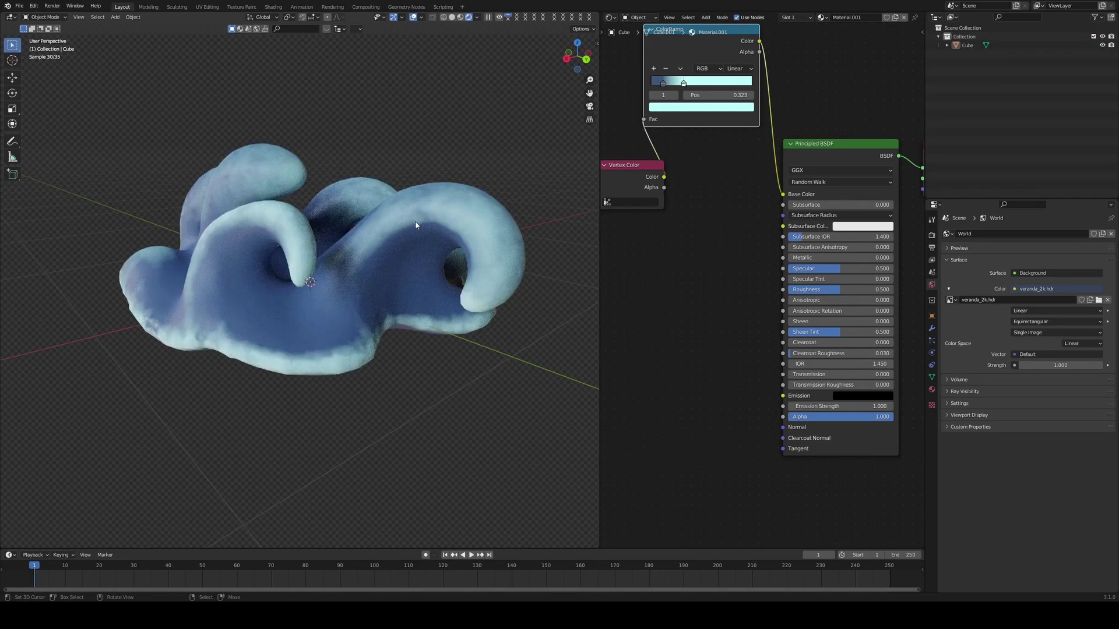
{"action": "middle_click_drag", "start_coordinate": [358, 243], "coordinate": [440, 243]}
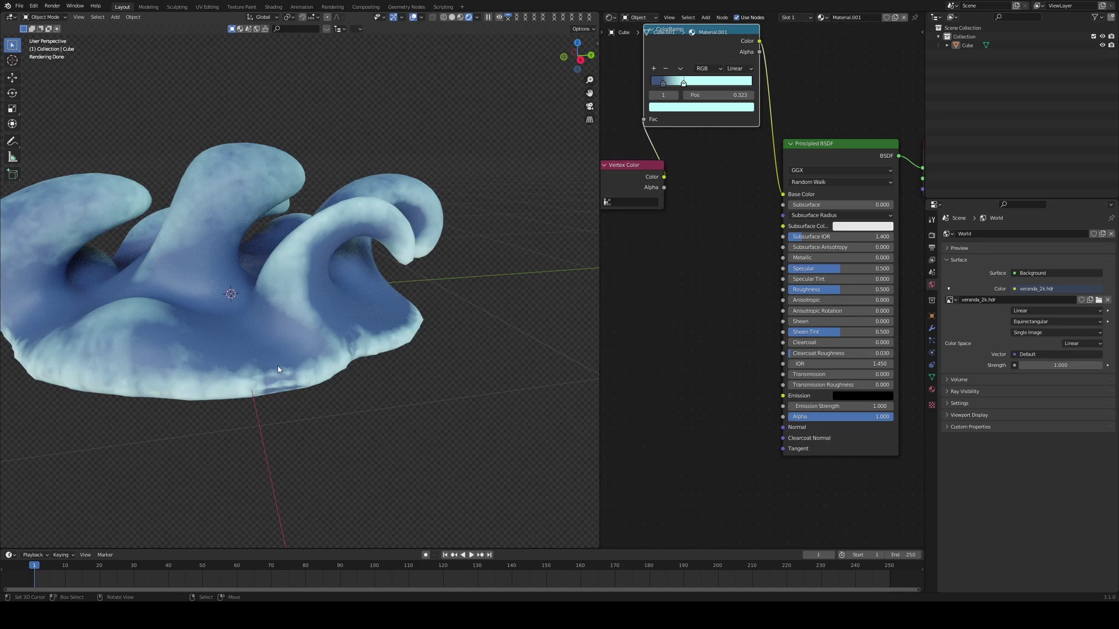
{"action": "middle_click_drag", "start_coordinate": [278, 370], "coordinate": [163, 382]}
{"action": "mouse_move", "coordinate": [833, 289]}
{"action": "left_mouse_down"}
{"action": "mouse_move", "coordinate": [796, 291]}
{"action": "mouse_move", "coordinate": [824, 290]}
{"action": "left_mouse_up"}
{"action": "middle_click_drag", "start_coordinate": [401, 316], "coordinate": [576, 314]}
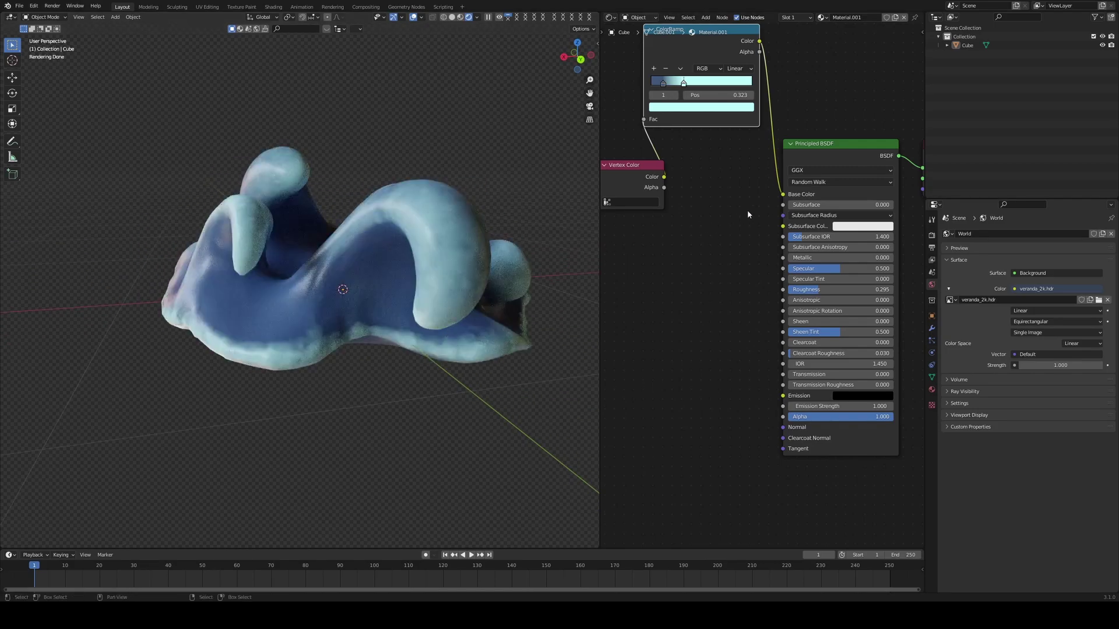
Set the Principled BSDF's Subsurface to 0.2 and its Subsurface Color to a very dark green
{"action": "double_click", "coordinate": [818, 205]}
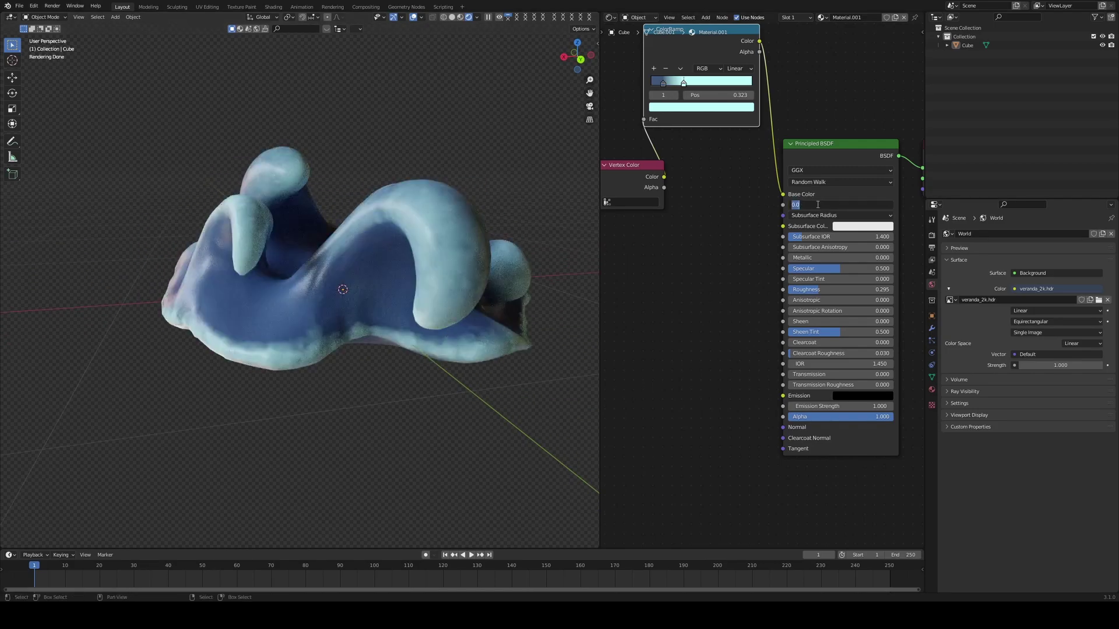
{"action": "type", "text": ".2"}
{"action": "key", "text": "Return"}
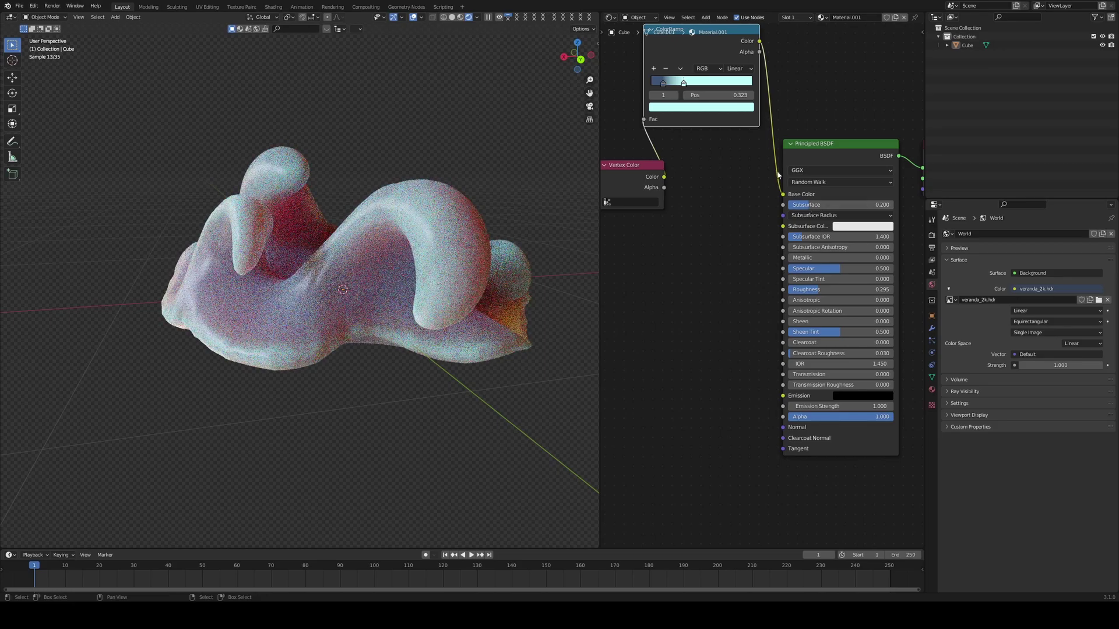
{"action": "middle_click_drag", "start_coordinate": [431, 274], "coordinate": [472, 283]}
{"action": "left_click", "coordinate": [862, 227]}
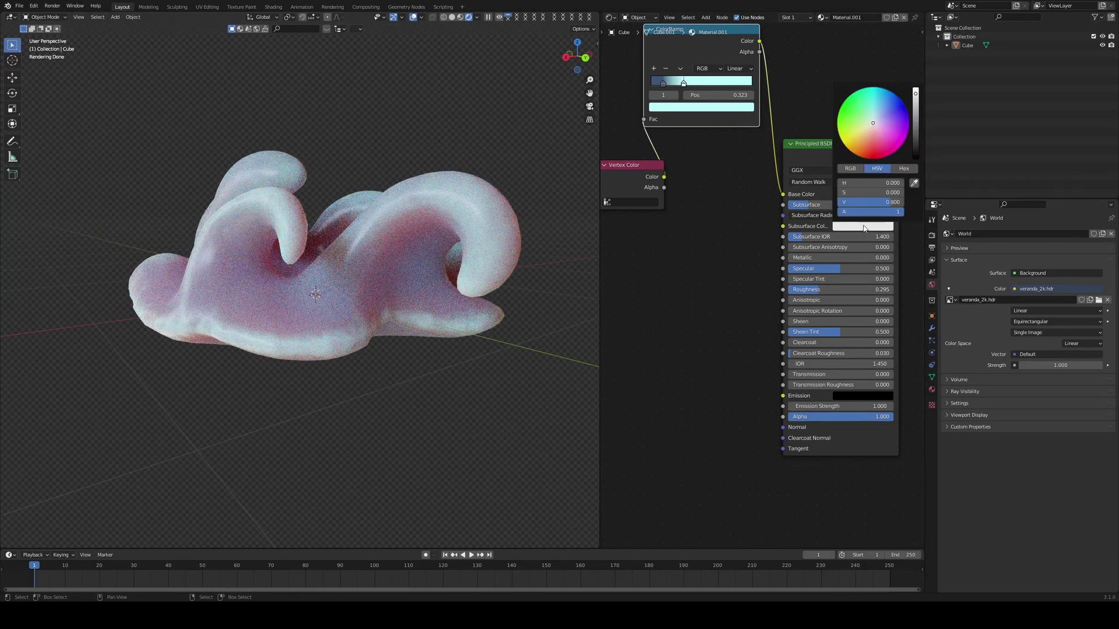
{"action": "left_click_drag", "start_coordinate": [867, 116], "coordinate": [915, 146]}
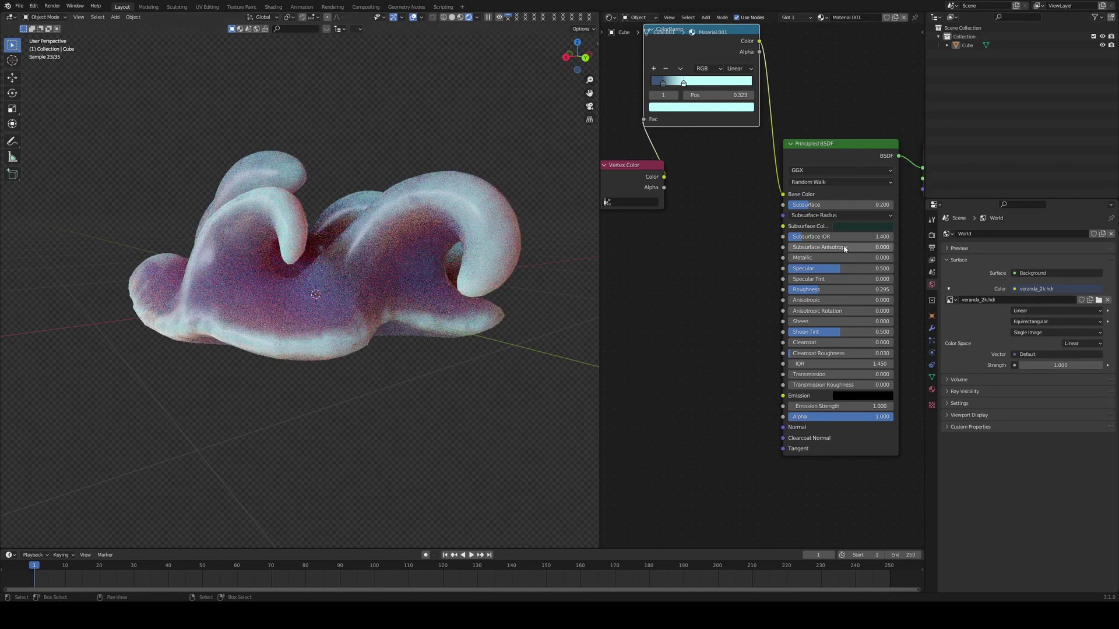
Connect the Vertex Color node's Color output to the Principled BSDF's Subsurface input
{"action": "left_click_drag", "start_coordinate": [842, 205], "coordinate": [809, 205]}
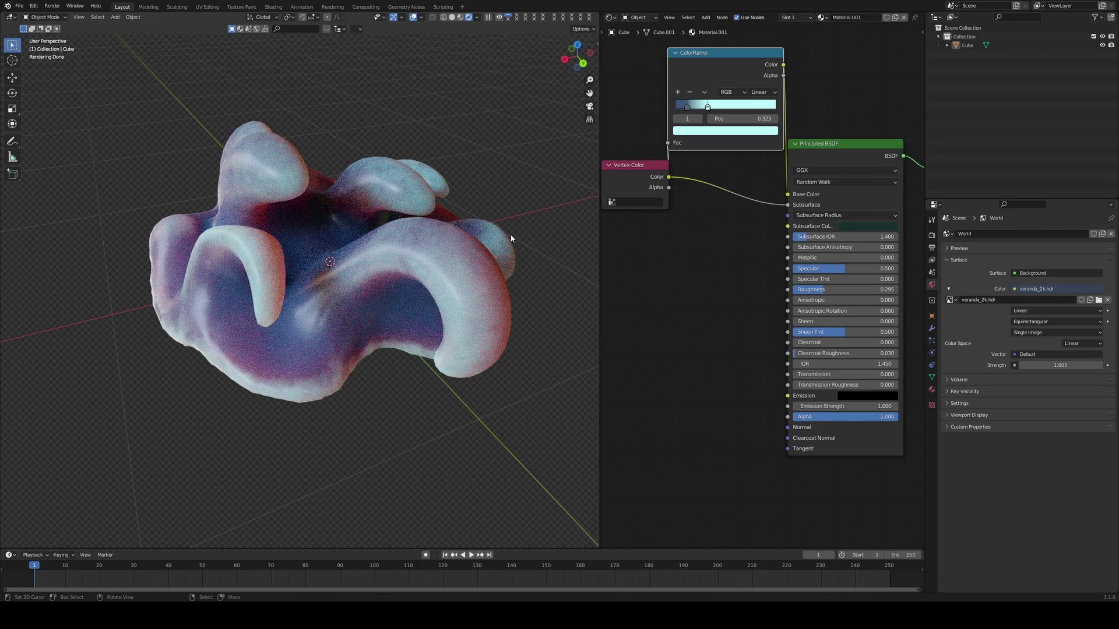
{"action": "middle_click_drag", "start_coordinate": [511, 238], "coordinate": [490, 240]}
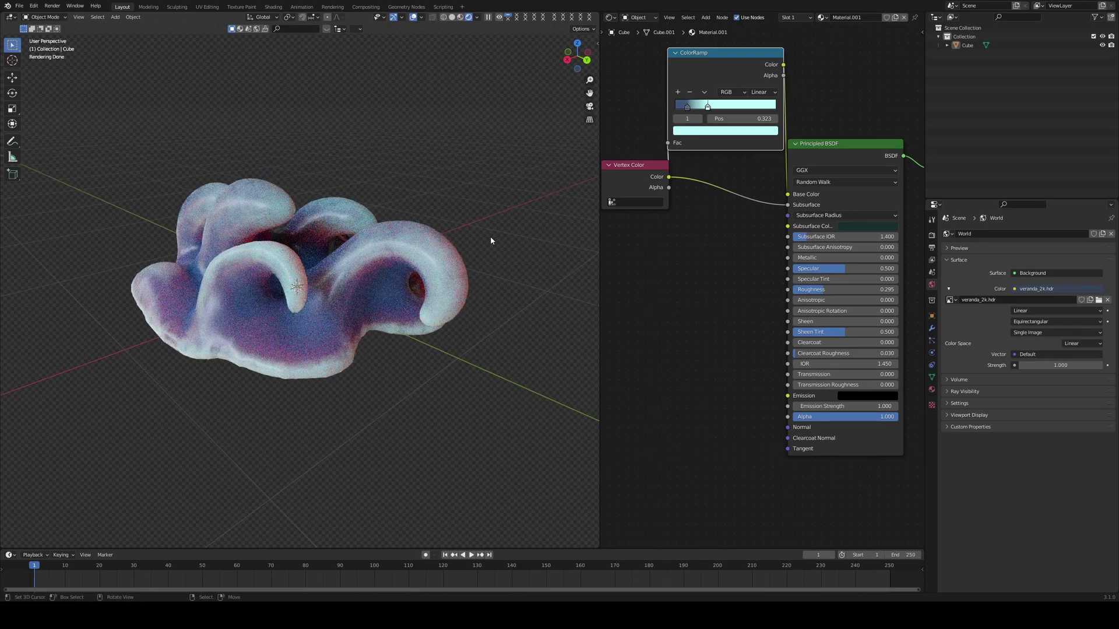